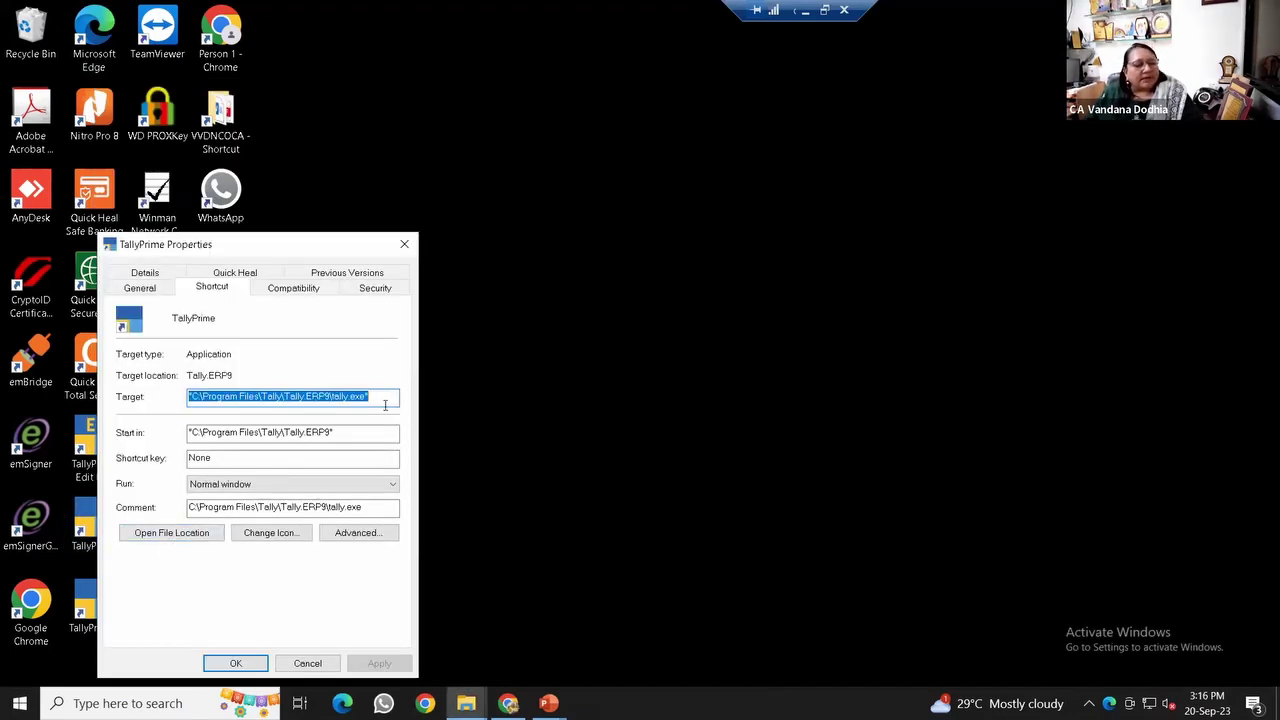
# Open the TallyPrime shortcut's file location, close its properties, and inspect the target path of the TallyPrime3 shortcut.
pyautogui.click(177, 532)
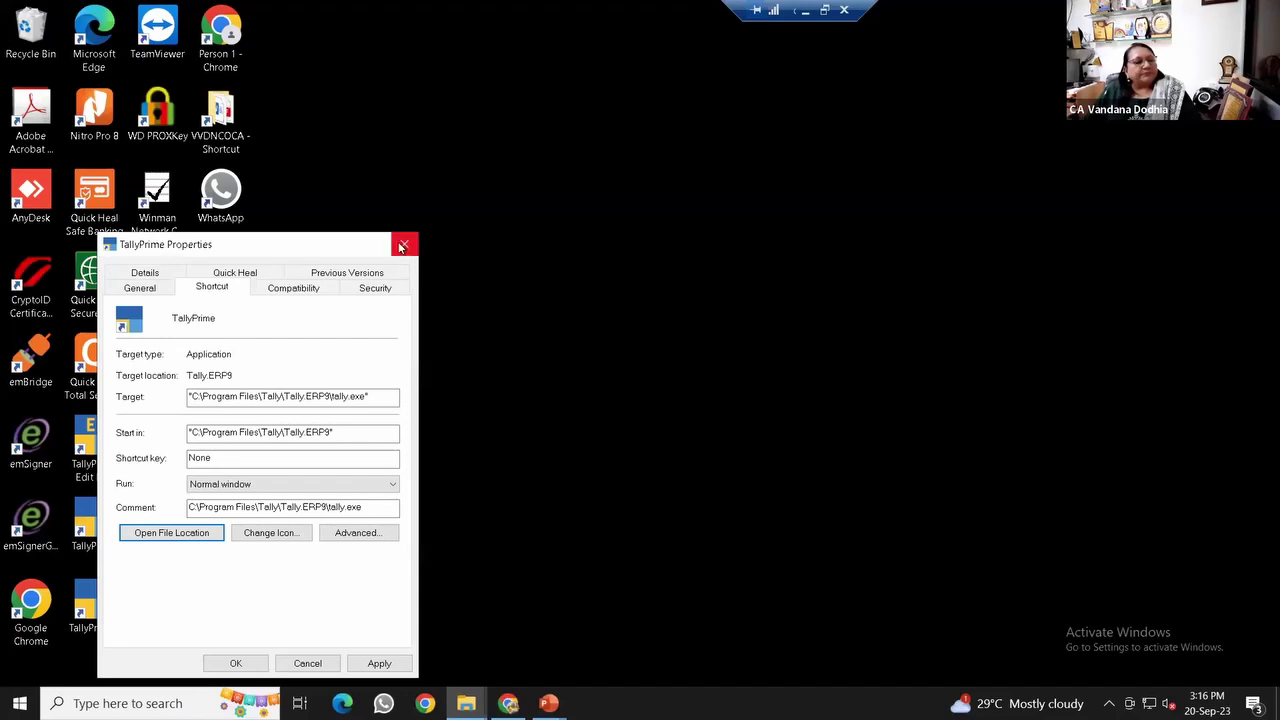
pyautogui.click(404, 244)
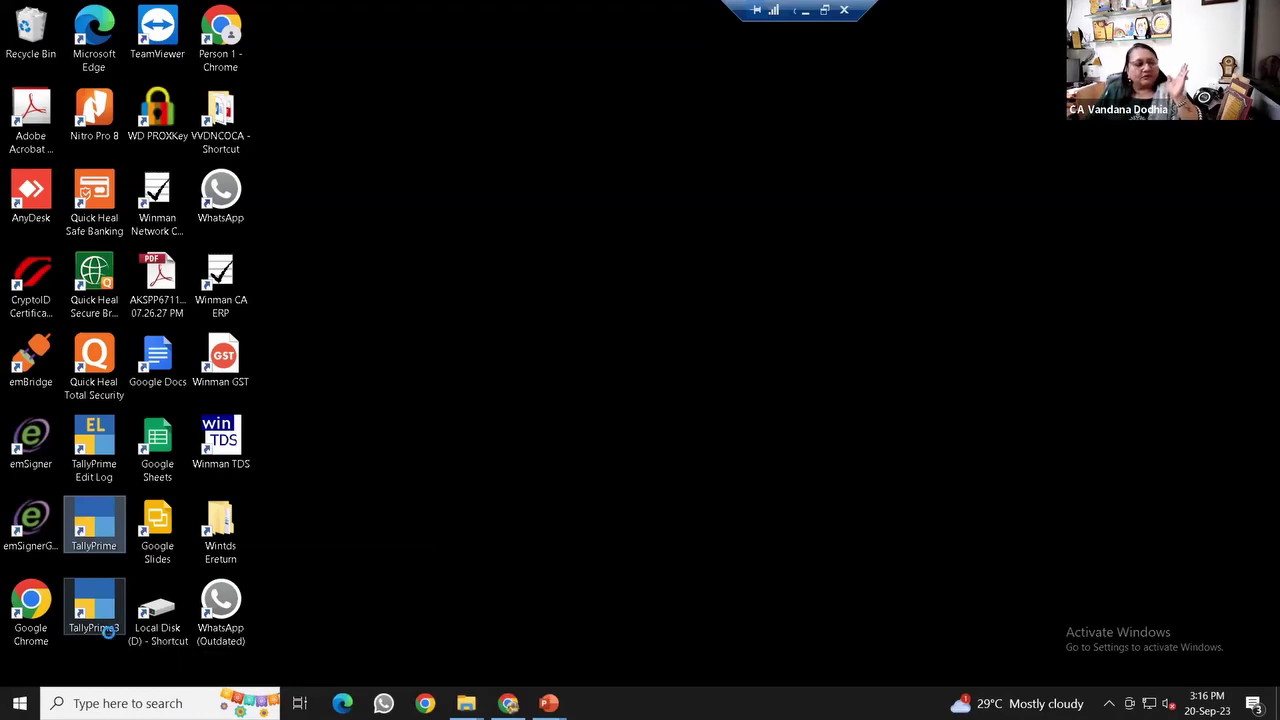
pyautogui.click(108, 632)
pyautogui.rightClick(108, 632)
pyautogui.click(161, 620)
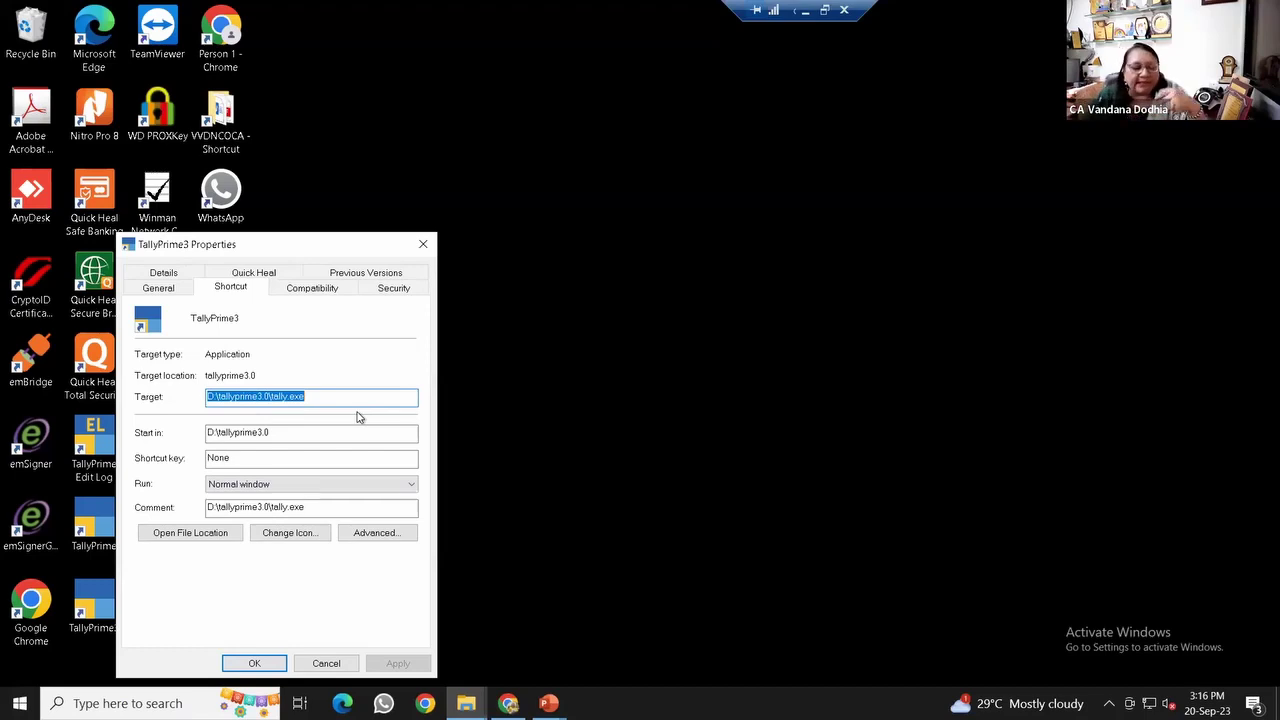
# Switch to Chrome, open tallysolutions.com in a new tab, and view the Resources list and the TallyPrime download page.
pyautogui.click(508, 703)
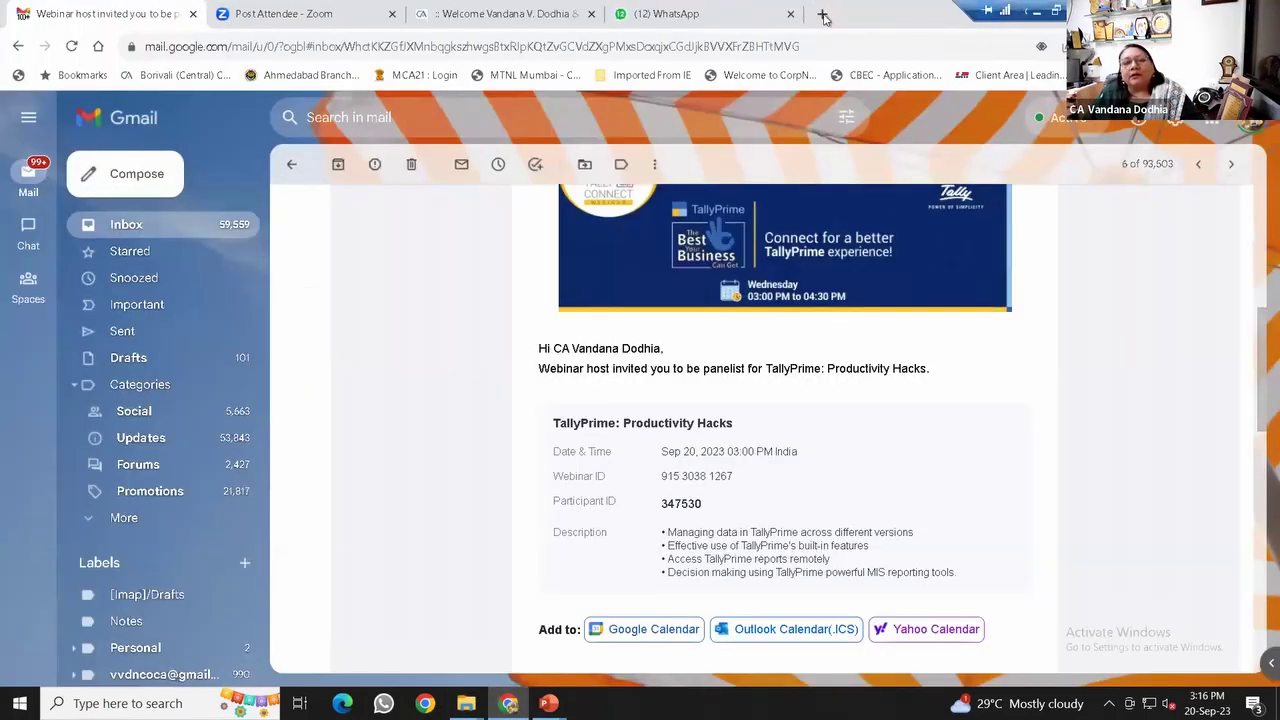
pyautogui.click(822, 16)
pyautogui.write('TALL')
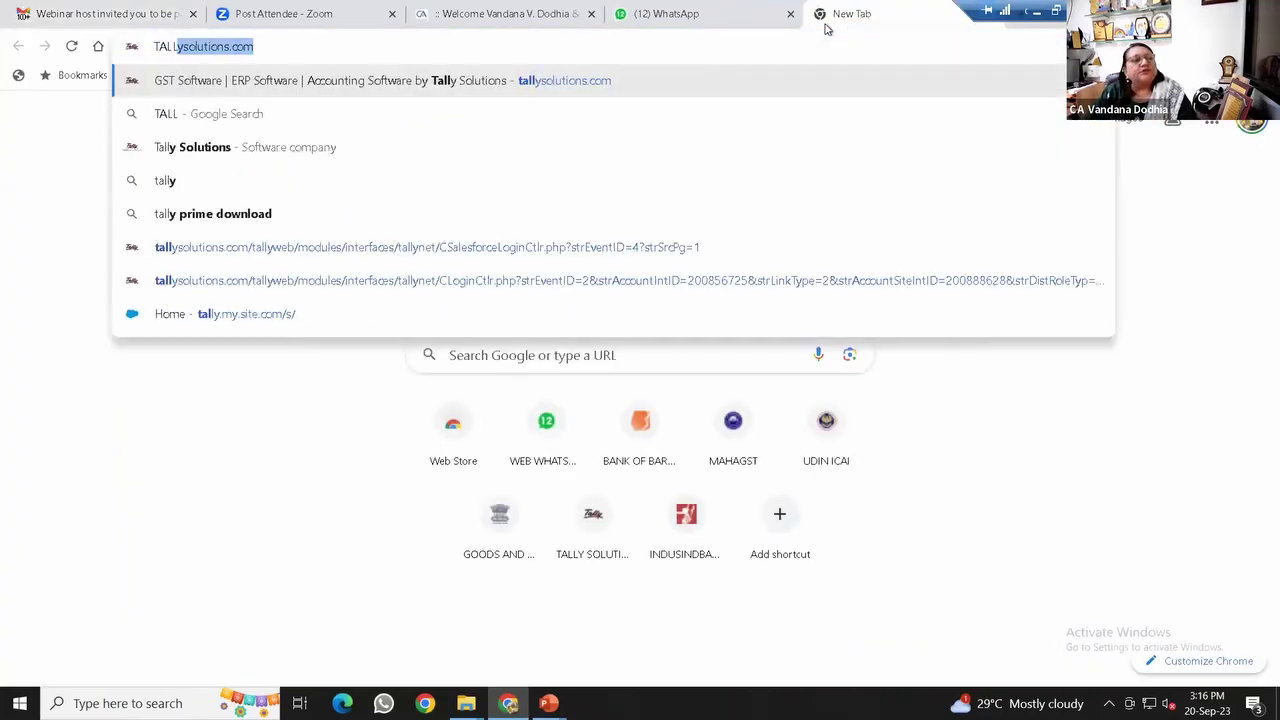
pyautogui.press('Return')
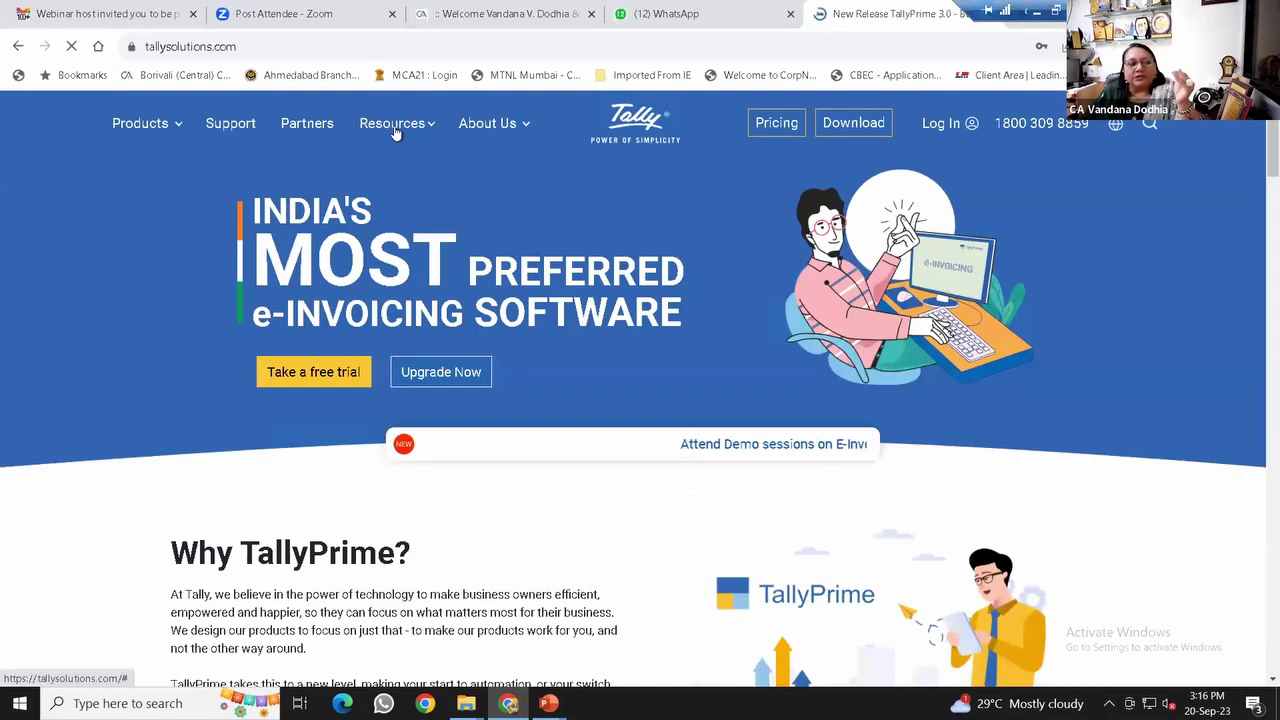
pyautogui.click(393, 128)
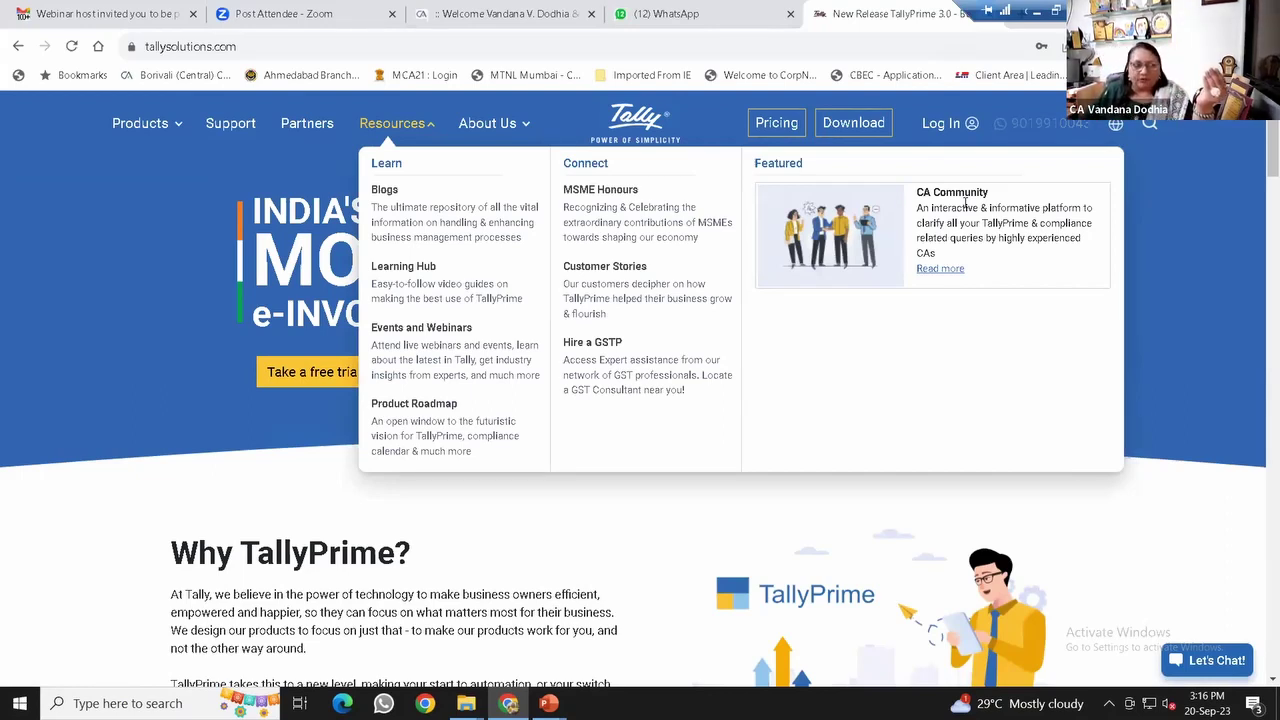
pyautogui.click(851, 126)
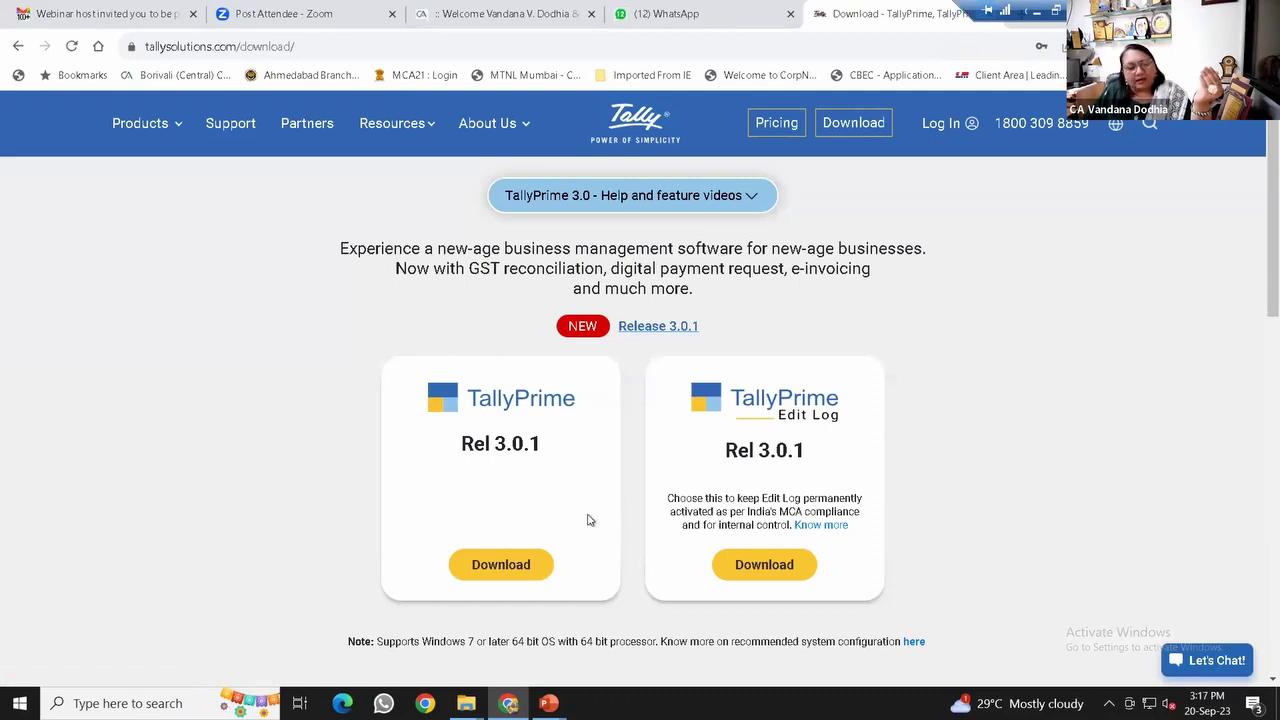
pyautogui.scroll(-1, 586, 523)
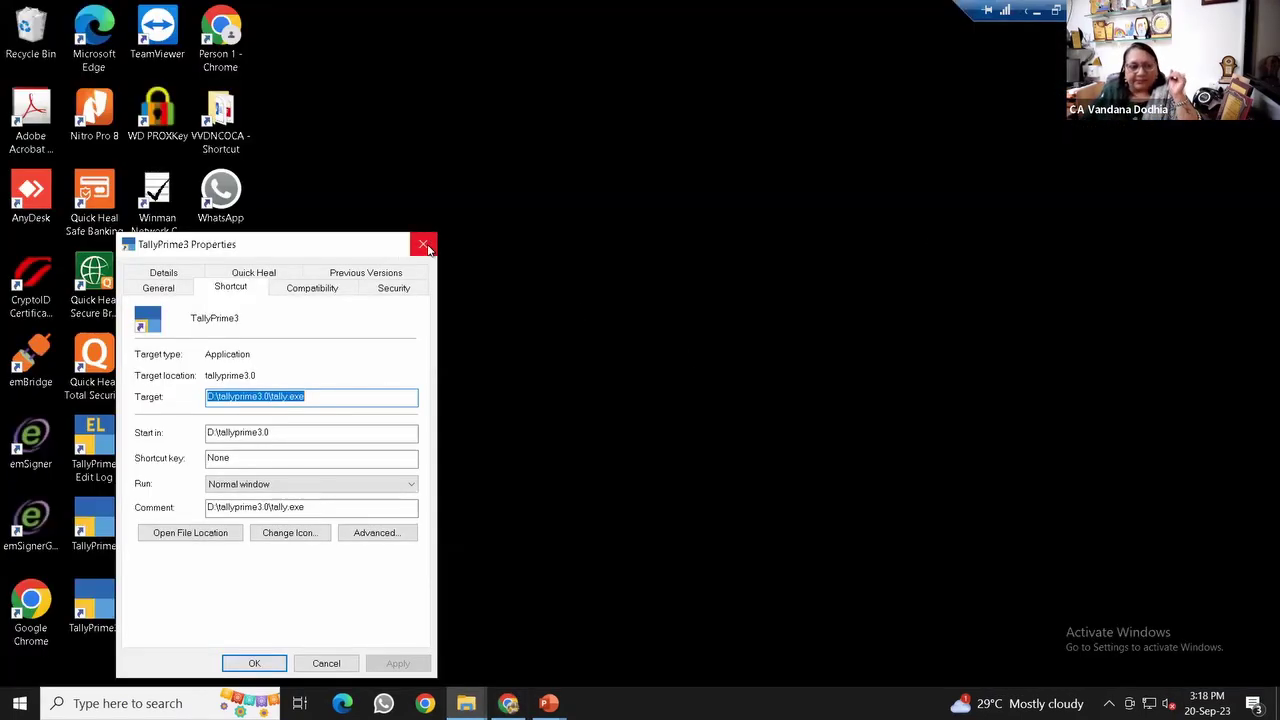
# Close the TallyPrime3 shortcut properties, launch TallyPrime, and log in to the startup company with the username and password.
pyautogui.click(423, 243)
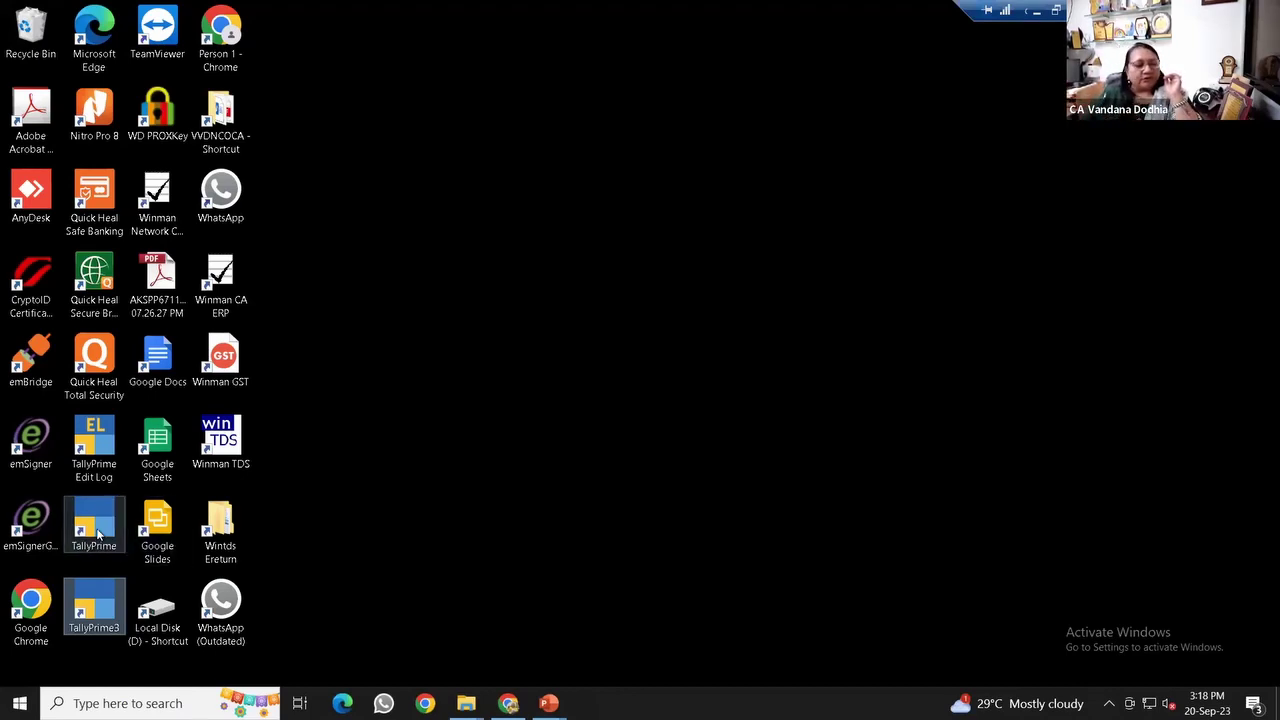
pyautogui.doubleClick(97, 535)
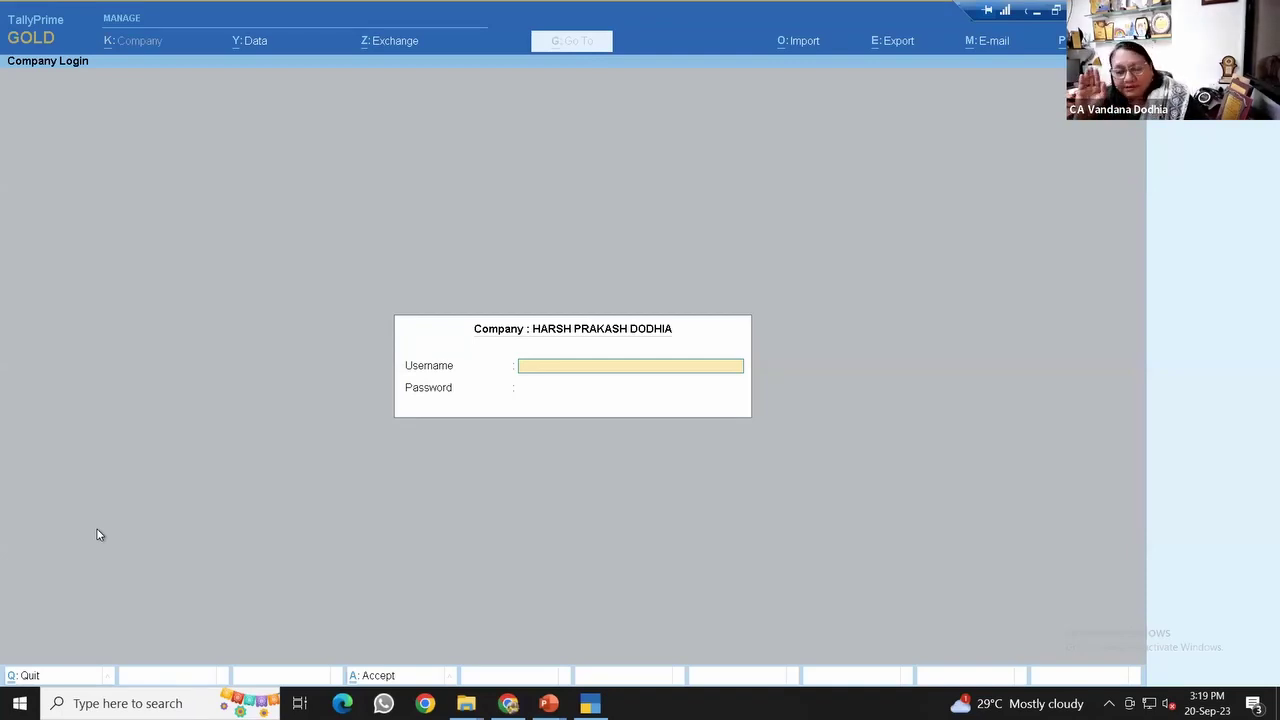
pyautogui.write('VA')
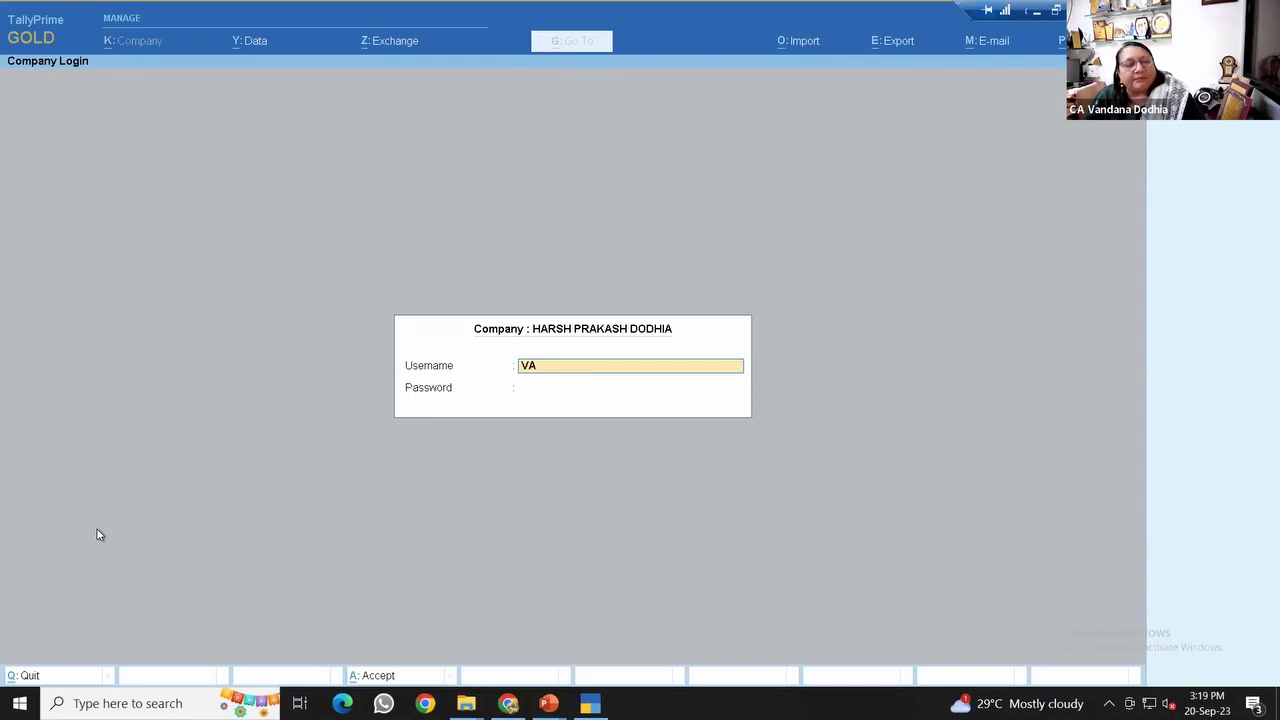
pyautogui.press('BackSpace')
pyautogui.press('BackSpace')
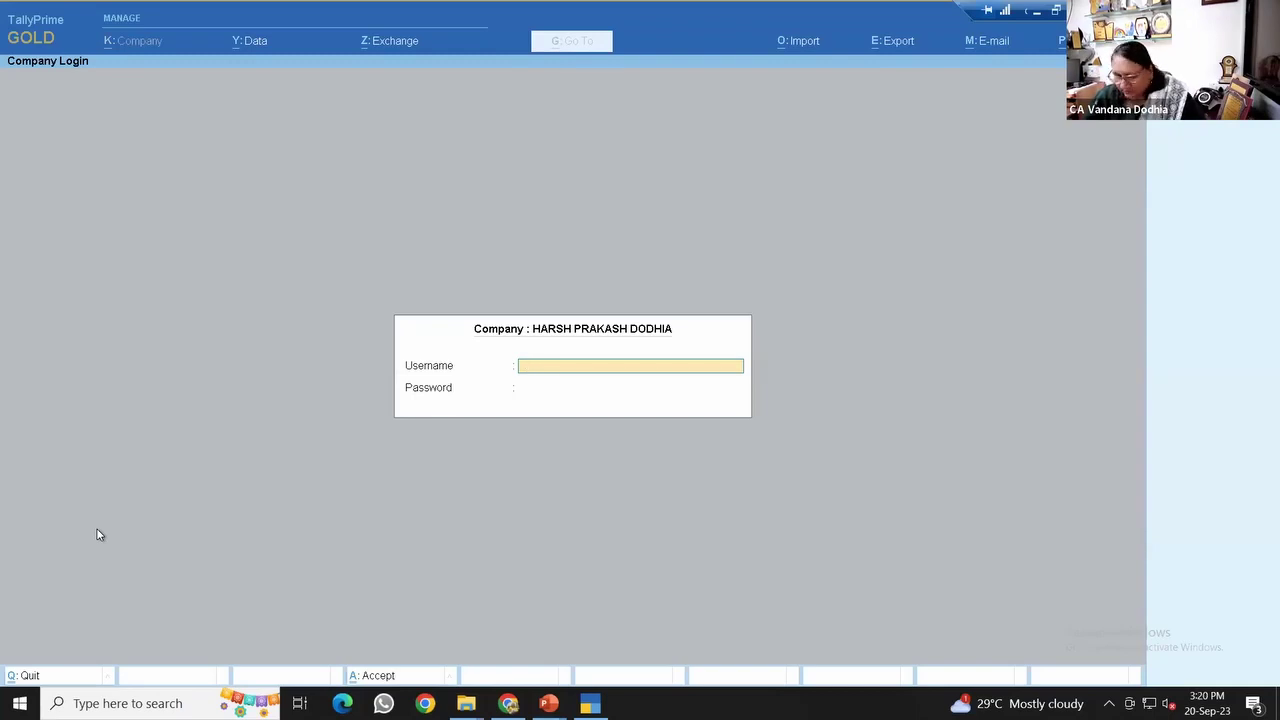
pyautogui.write('vandana')
pyautogui.press('Return')
pyautogui.write('**')
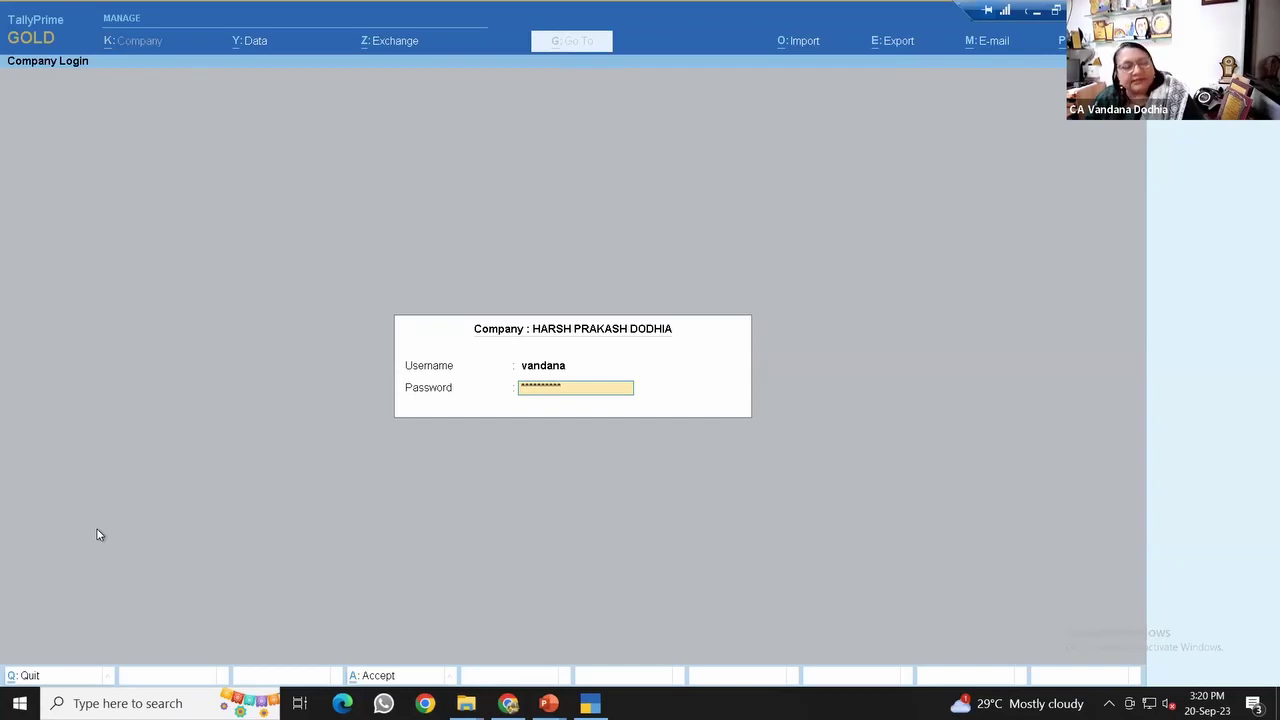
pyautogui.press('Return')
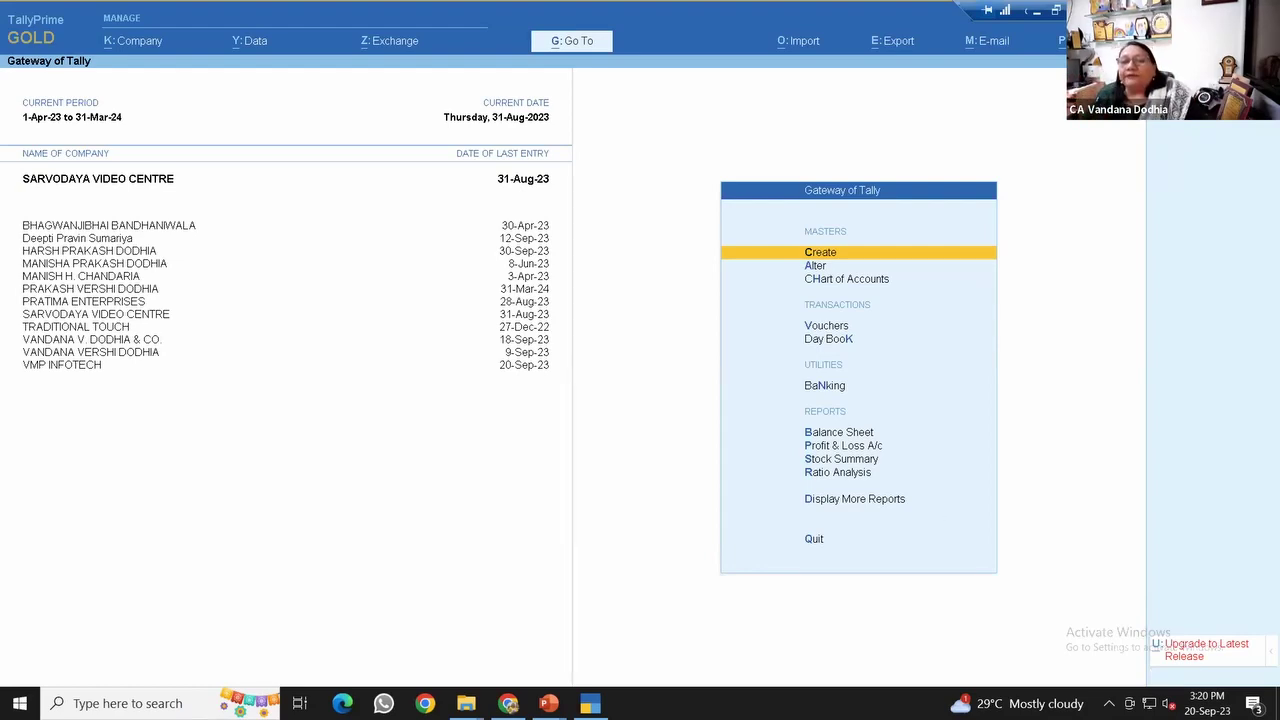
# Open the startup settings and examine the list of companies to load on startup.
pyautogui.press('F1')
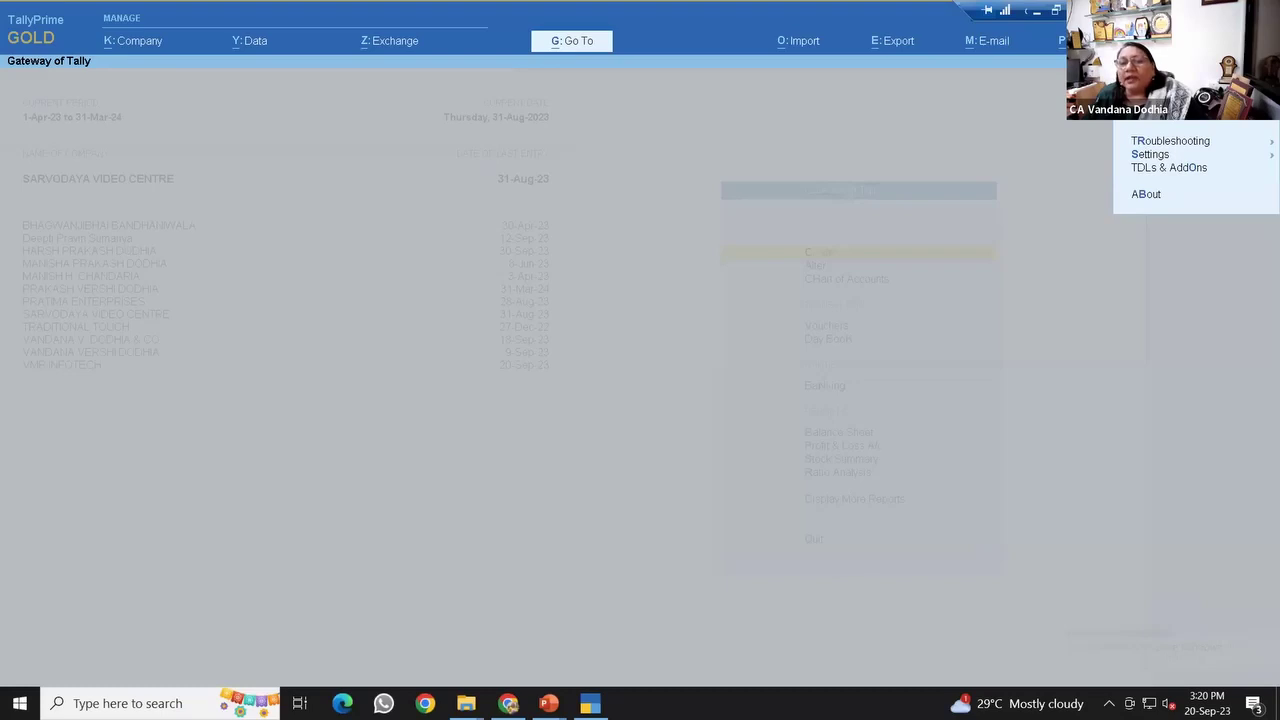
pyautogui.click(1153, 158)
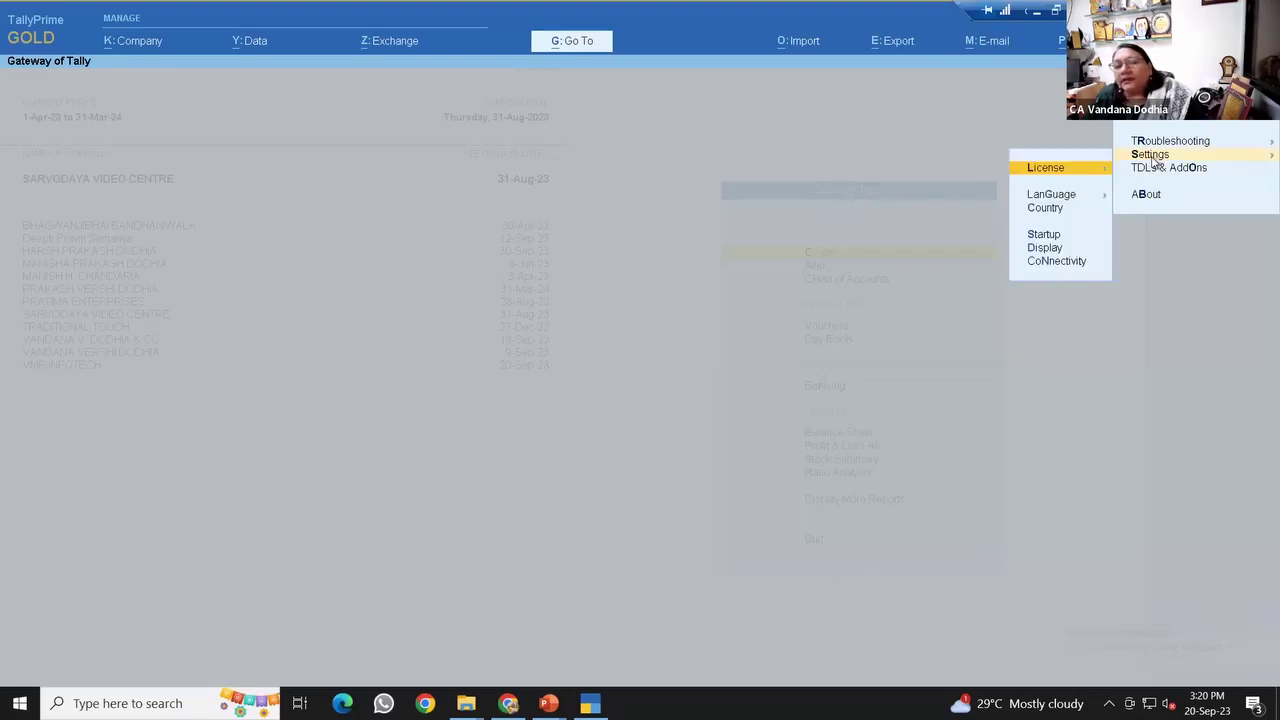
pyautogui.click(1036, 242)
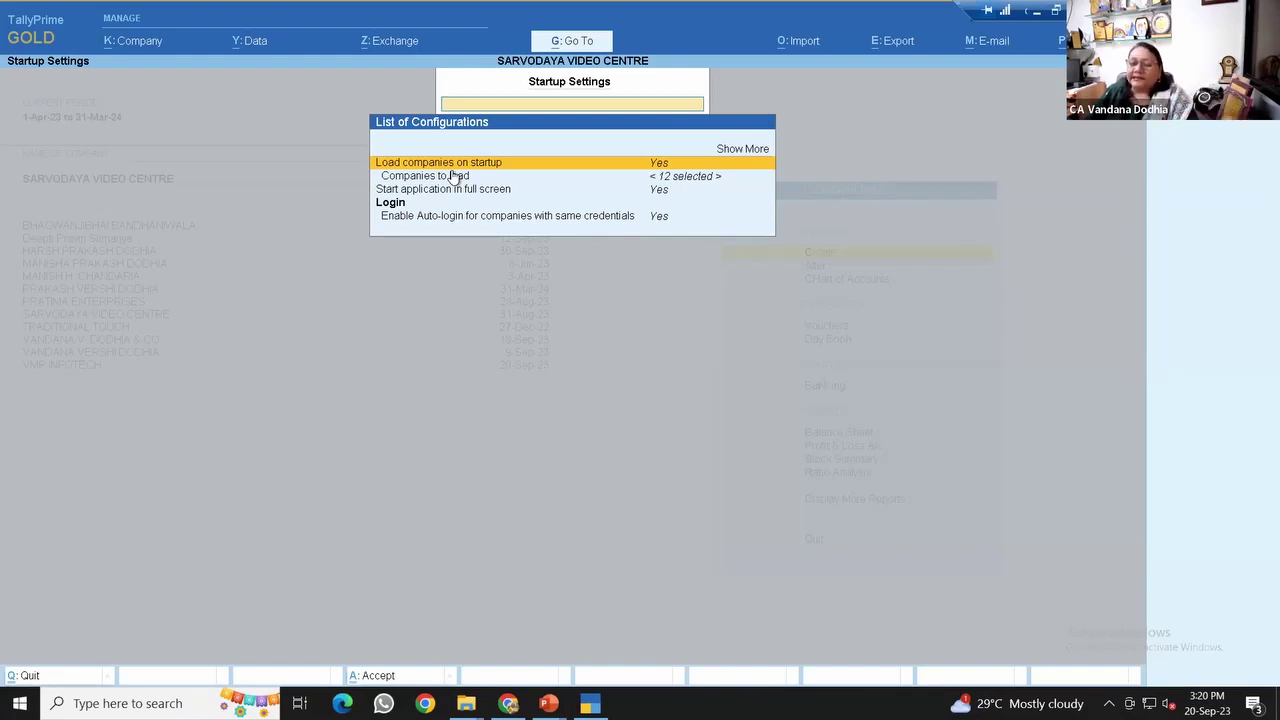
pyautogui.click(686, 180)
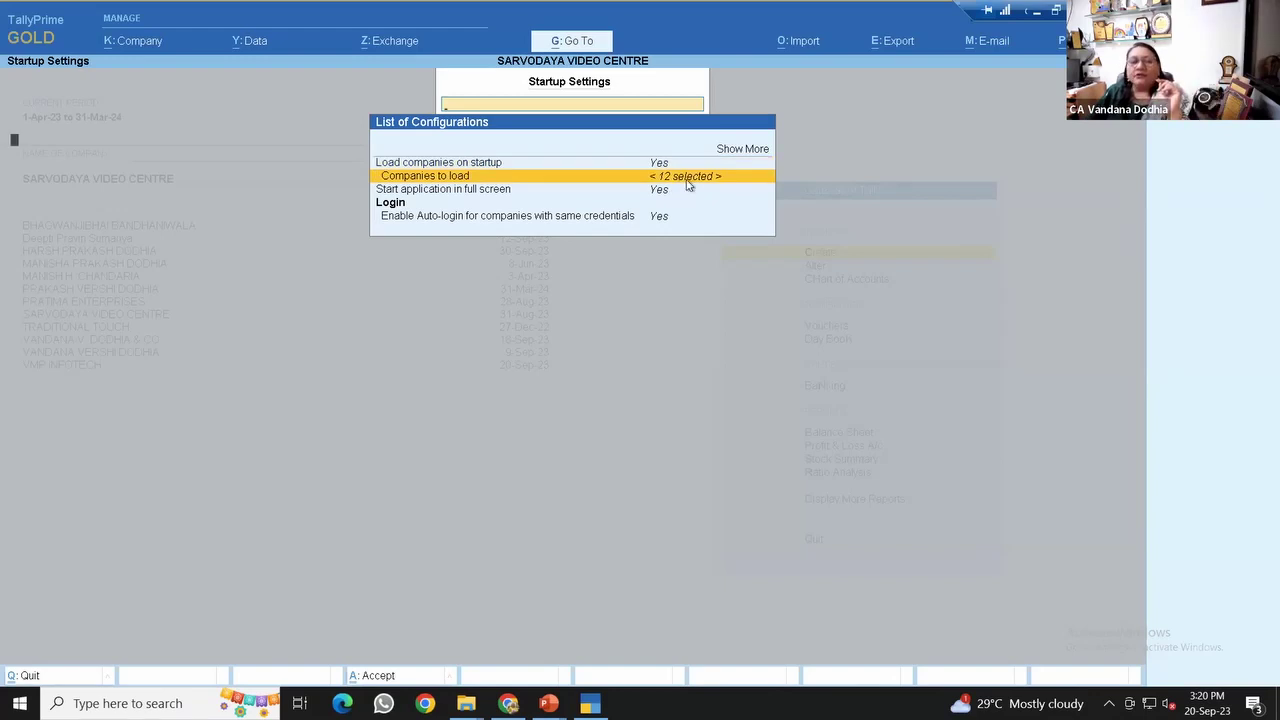
pyautogui.click(687, 183)
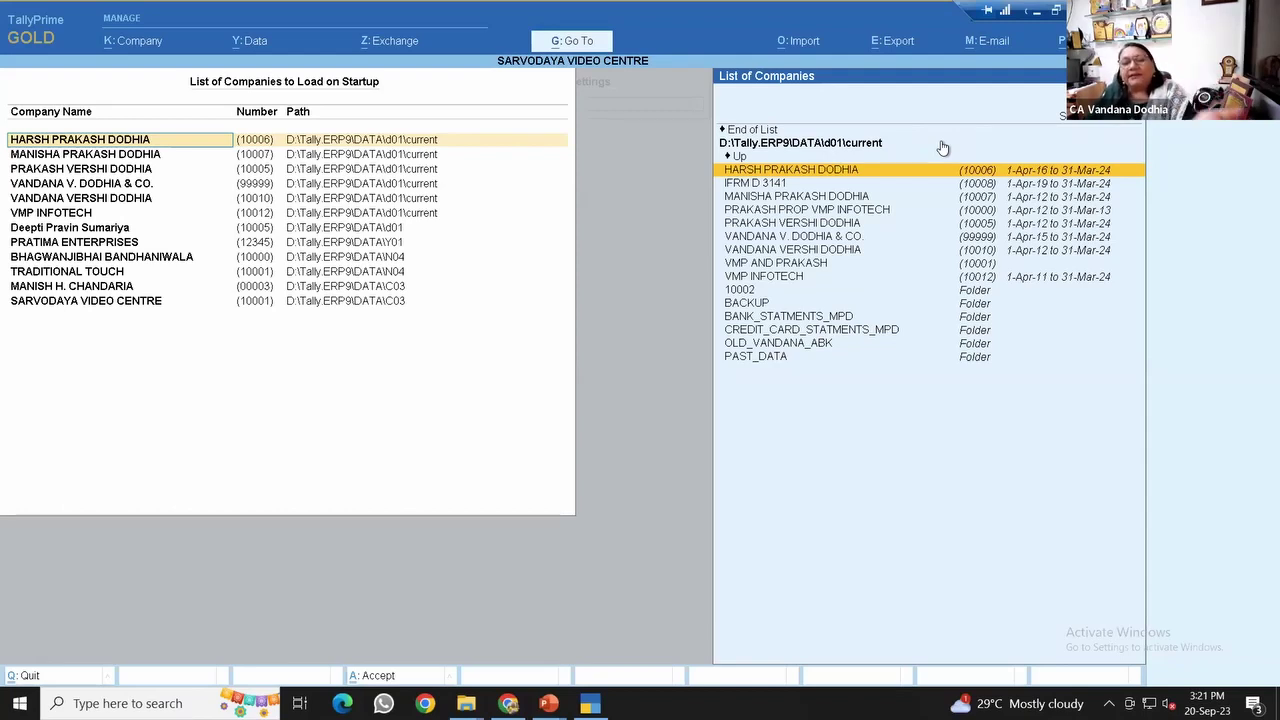
pyautogui.press('BackSpace')
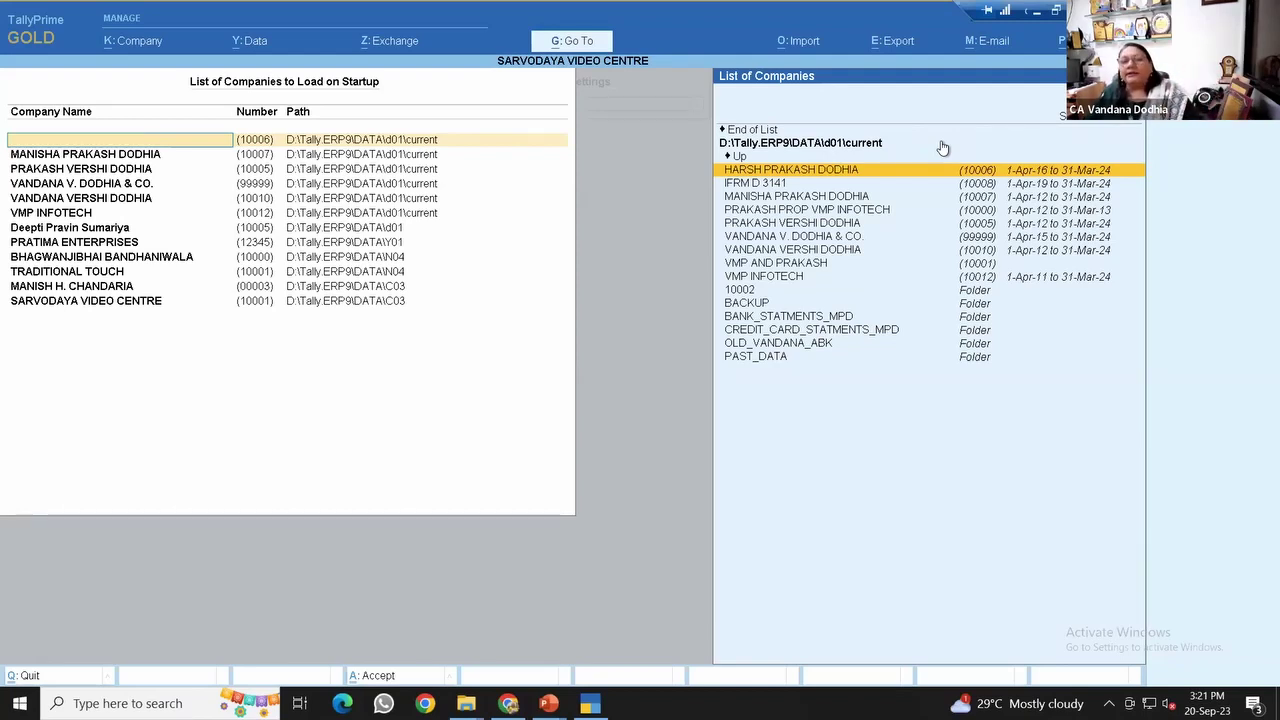
pyautogui.press('Return')
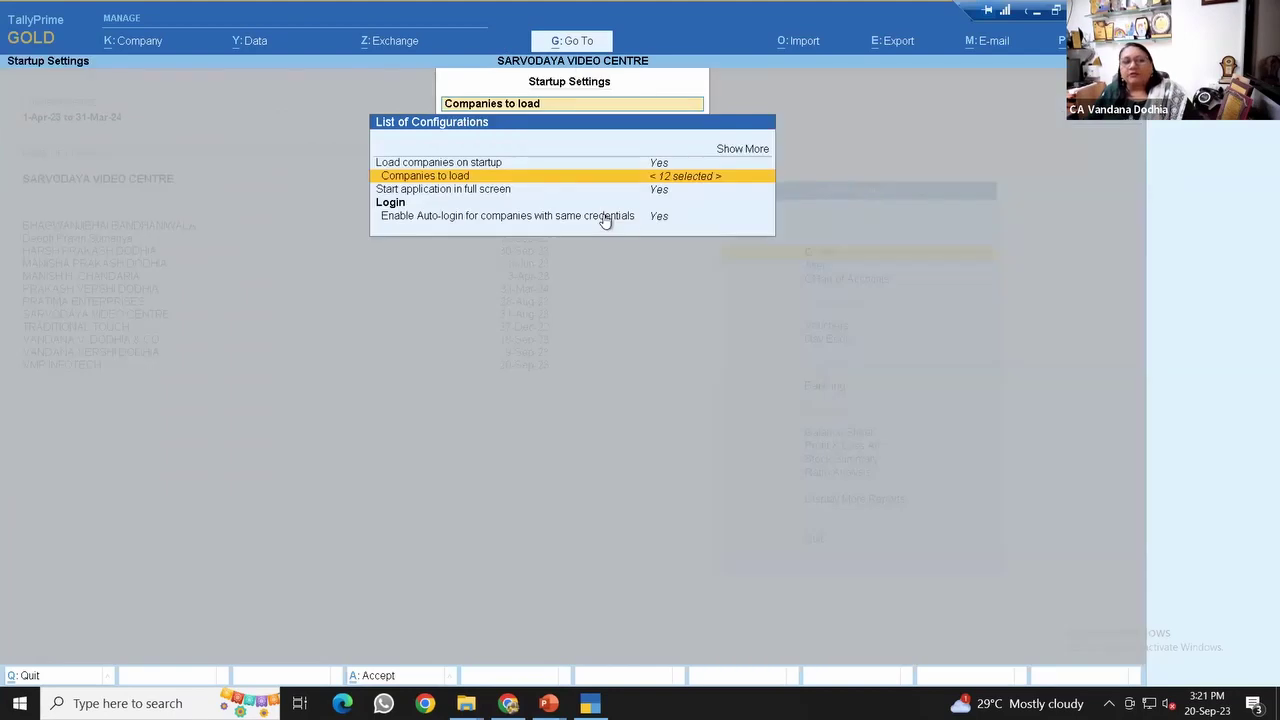
# Review the full-screen start and same-credentials auto-login options, and leave the startup settings.
pyautogui.click(647, 191)
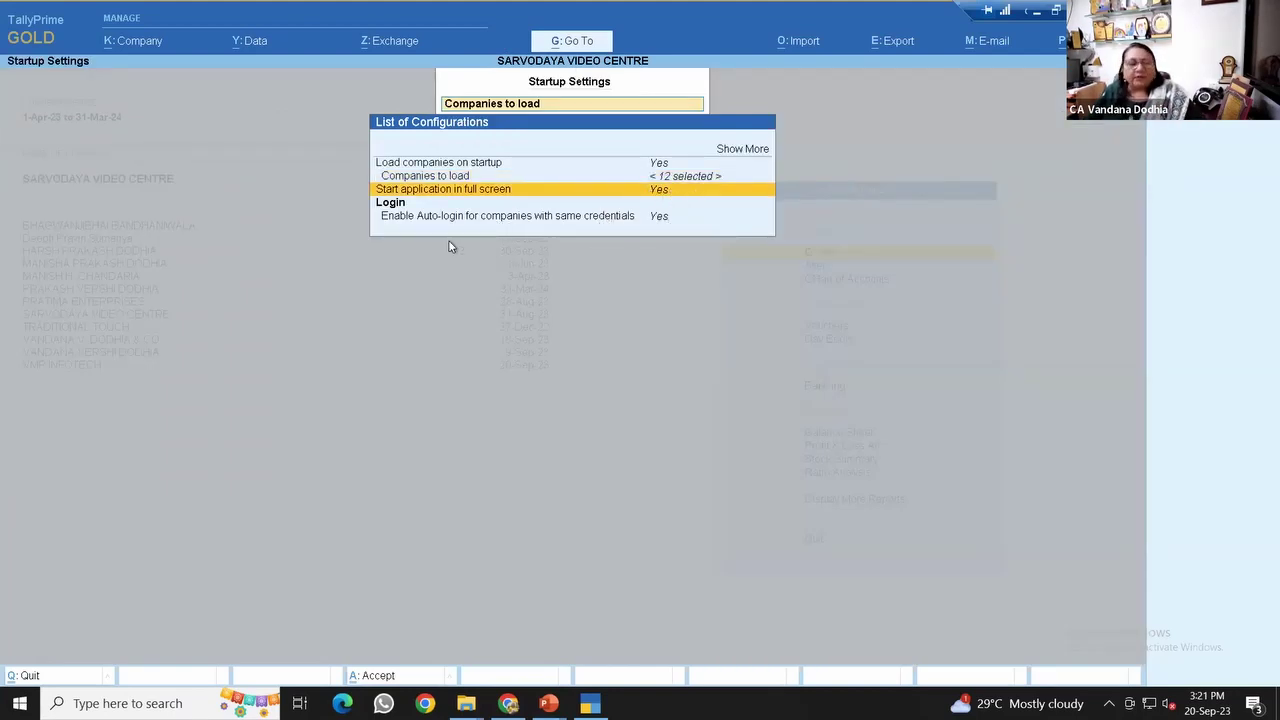
pyautogui.click(645, 218)
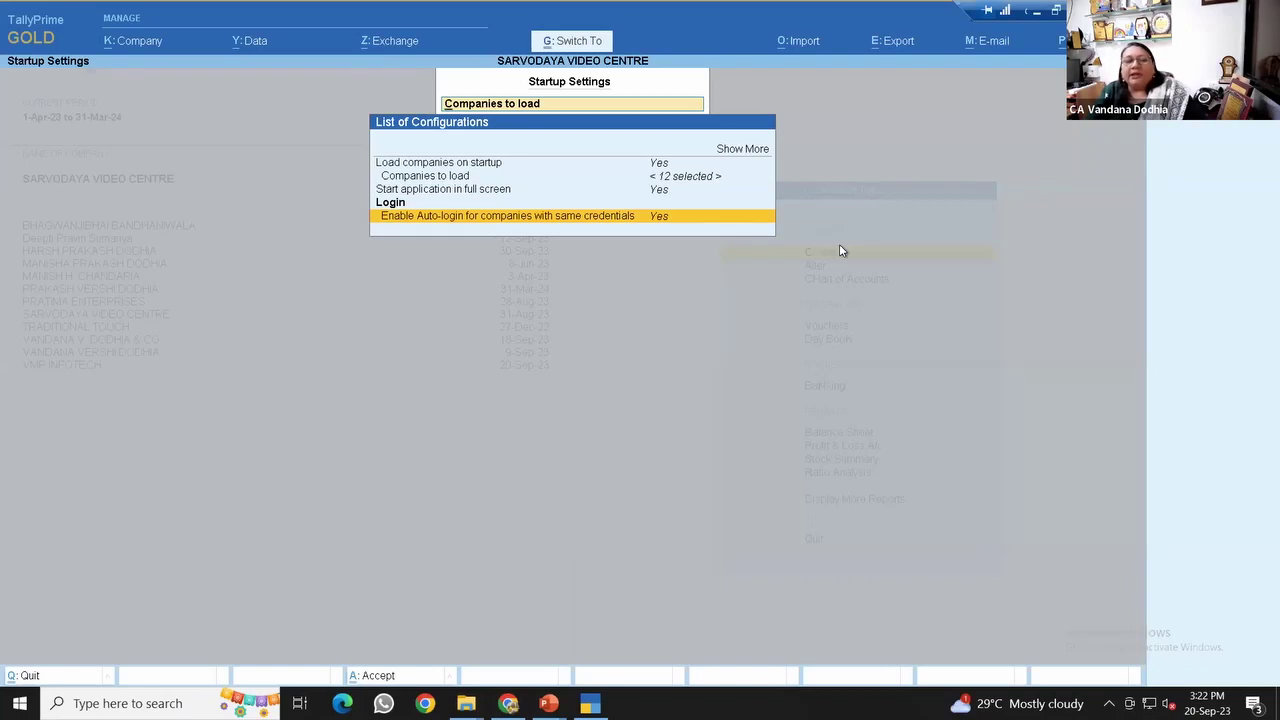
pyautogui.press('Escape')
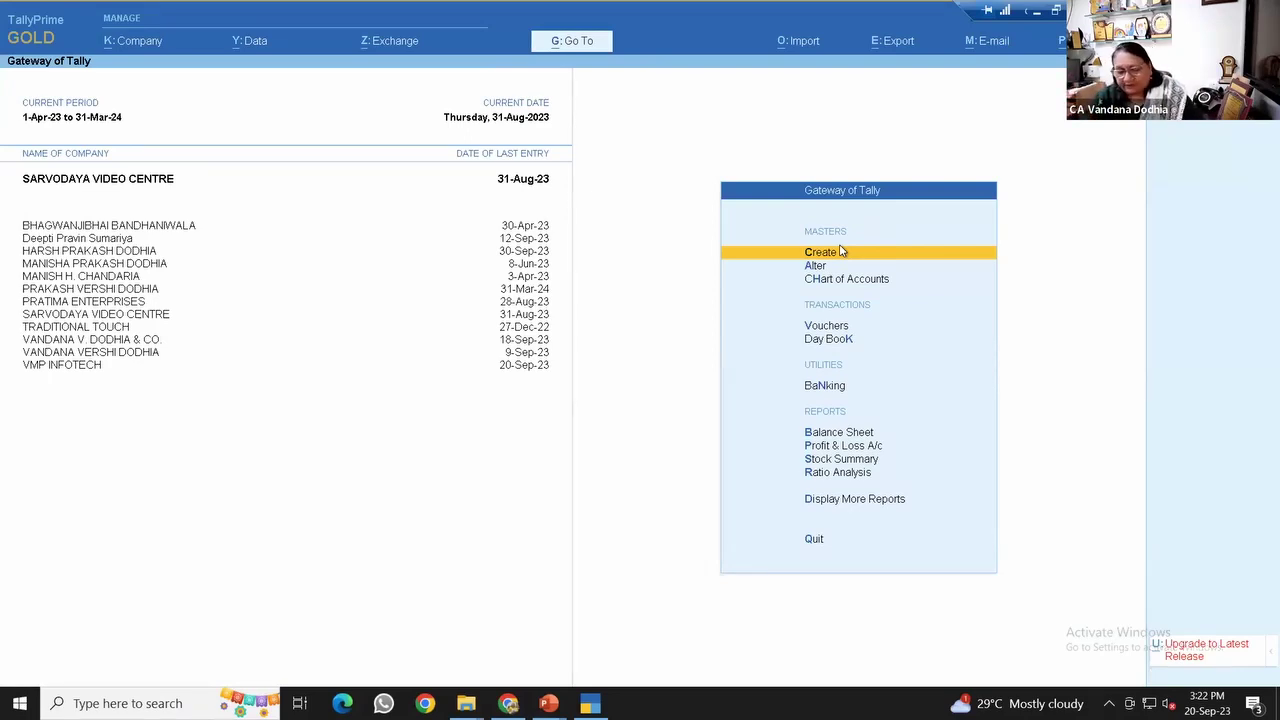
# Start selecting another company and open the data folder D02 under D:\Tally.ERP9\DATA.
pyautogui.press('F3')
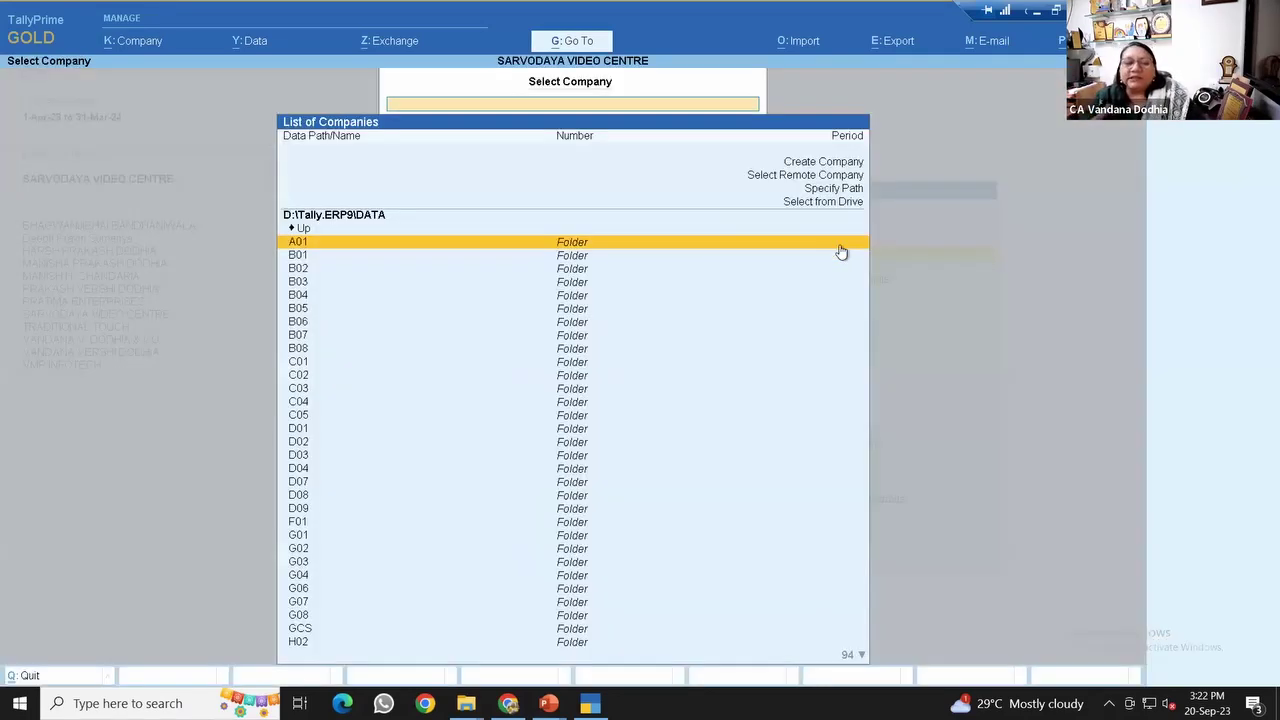
pyautogui.press('Down')
pyautogui.press('Down')
pyautogui.press('Down')
pyautogui.press('Down')
pyautogui.press('Down')
pyautogui.press('Down')
pyautogui.press('Down')
pyautogui.press('Down')
pyautogui.press('Down')
pyautogui.press('Down')
pyautogui.press('Down')
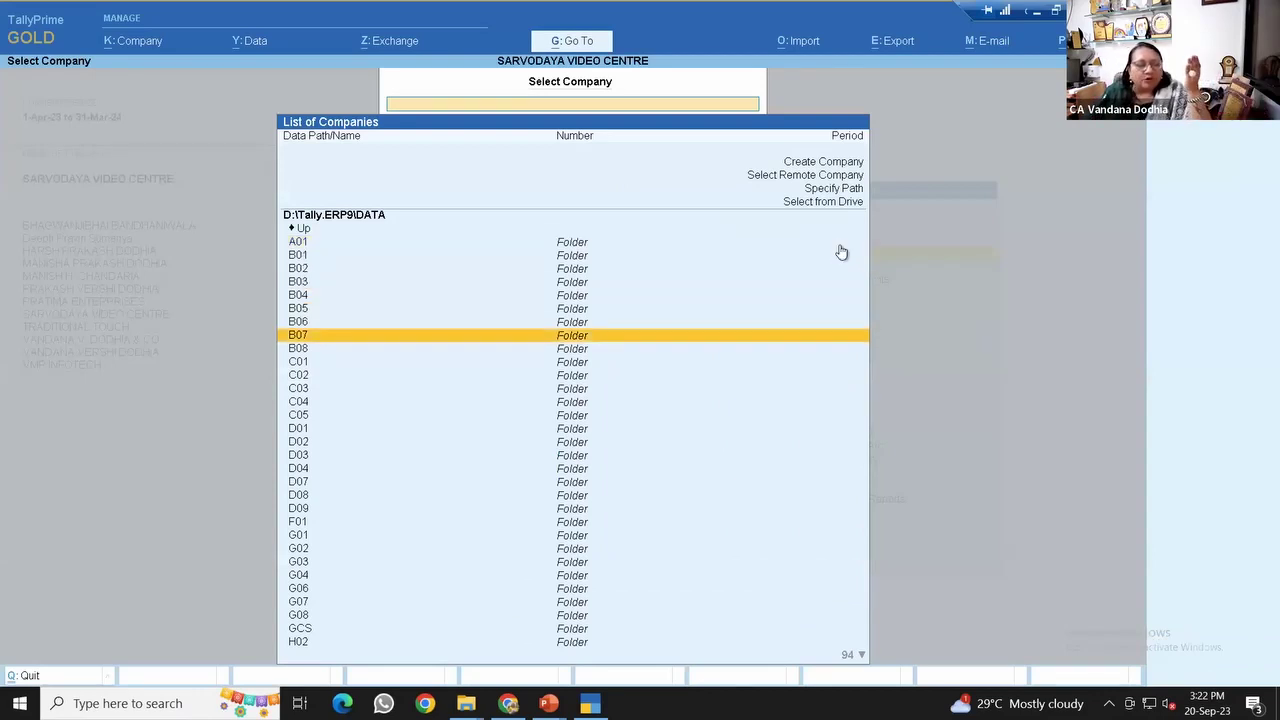
pyautogui.press('Down')
pyautogui.press('Down')
pyautogui.press('Down')
pyautogui.press('Down')
pyautogui.press('Down')
pyautogui.press('Down')
pyautogui.press('Down')
pyautogui.press('Down')
pyautogui.press('Up')
pyautogui.press('Up')
pyautogui.press('Up')
pyautogui.press('Up')
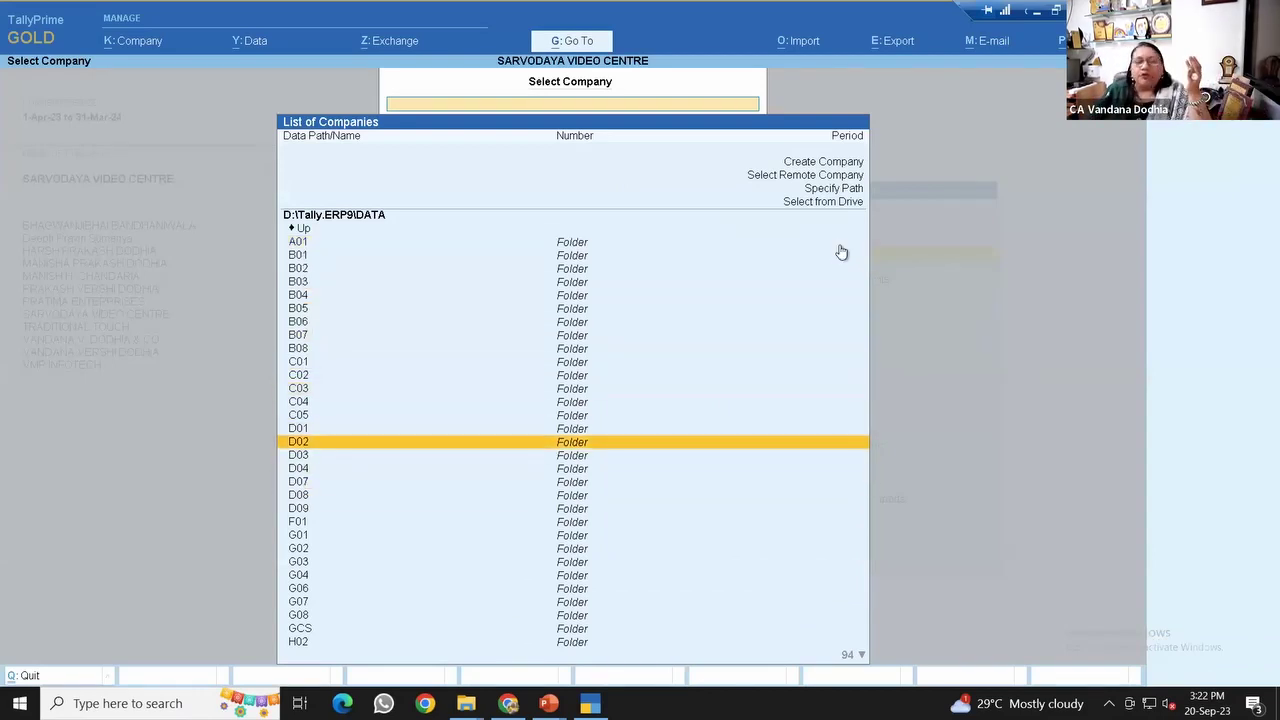
pyautogui.press('Return')
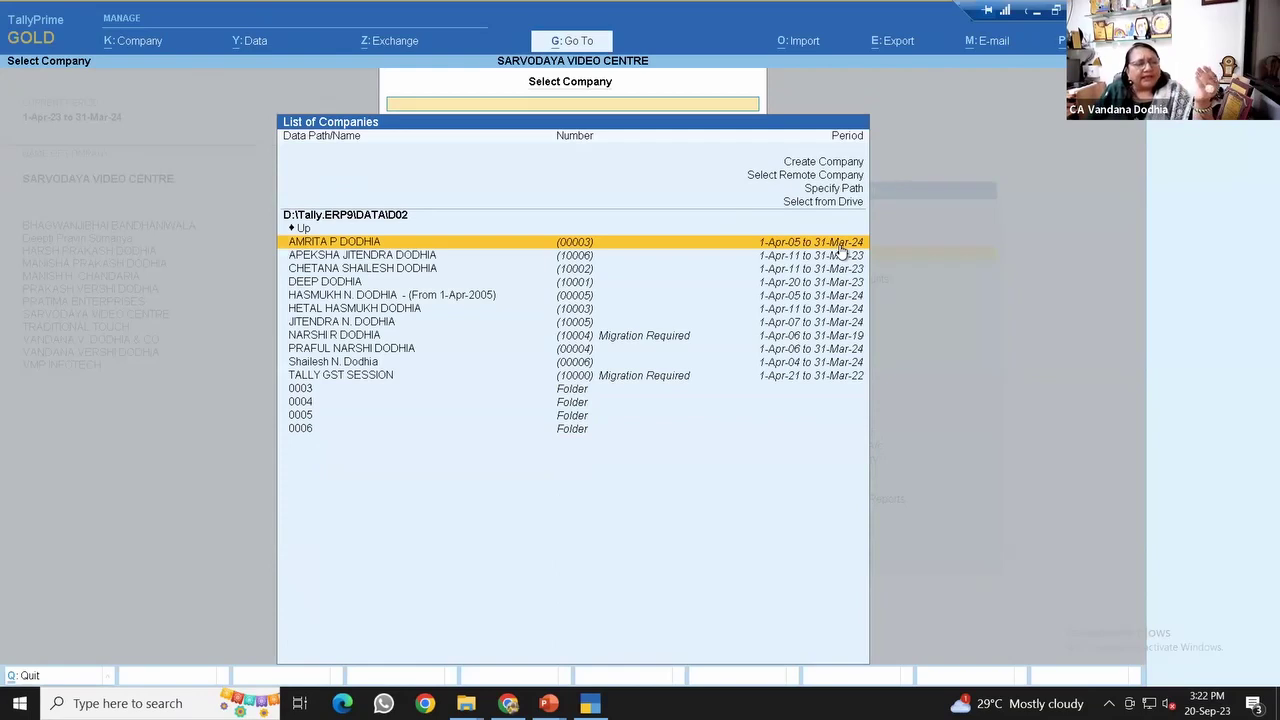
# Load the first company in folder D02, logging in with its username and password.
pyautogui.press('Return')
pyautogui.write('vandana')
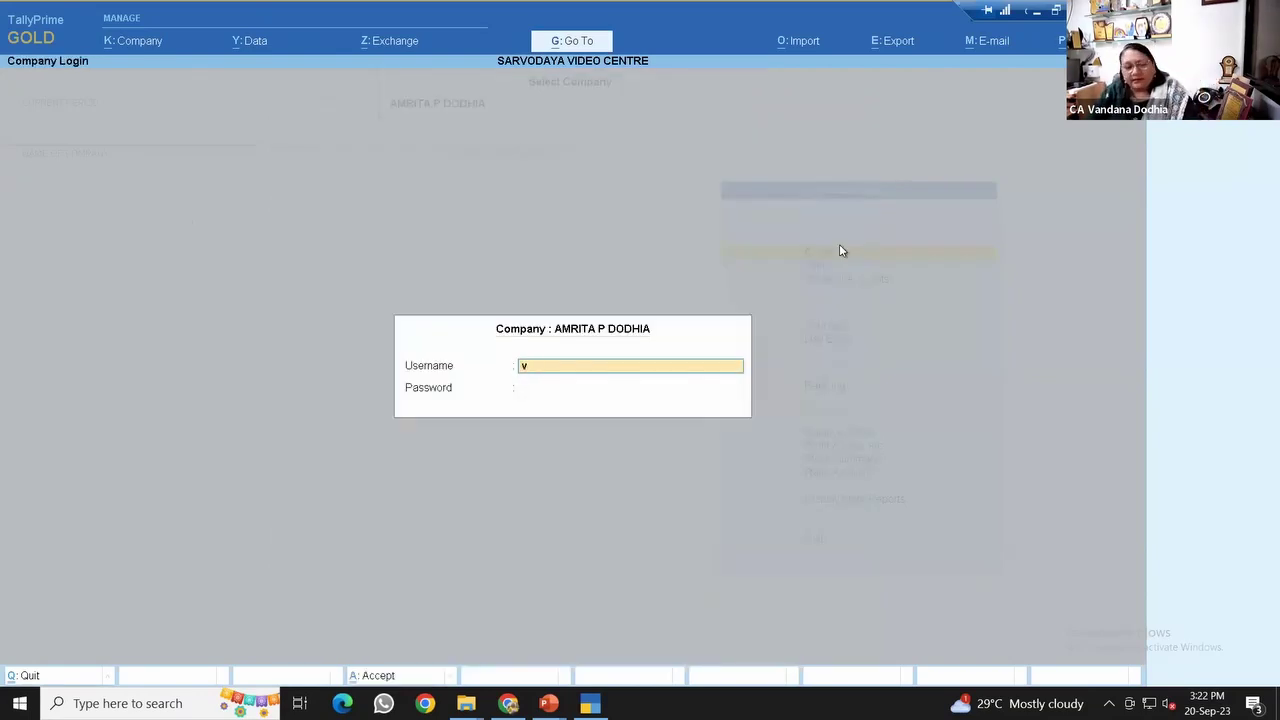
pyautogui.press('Return')
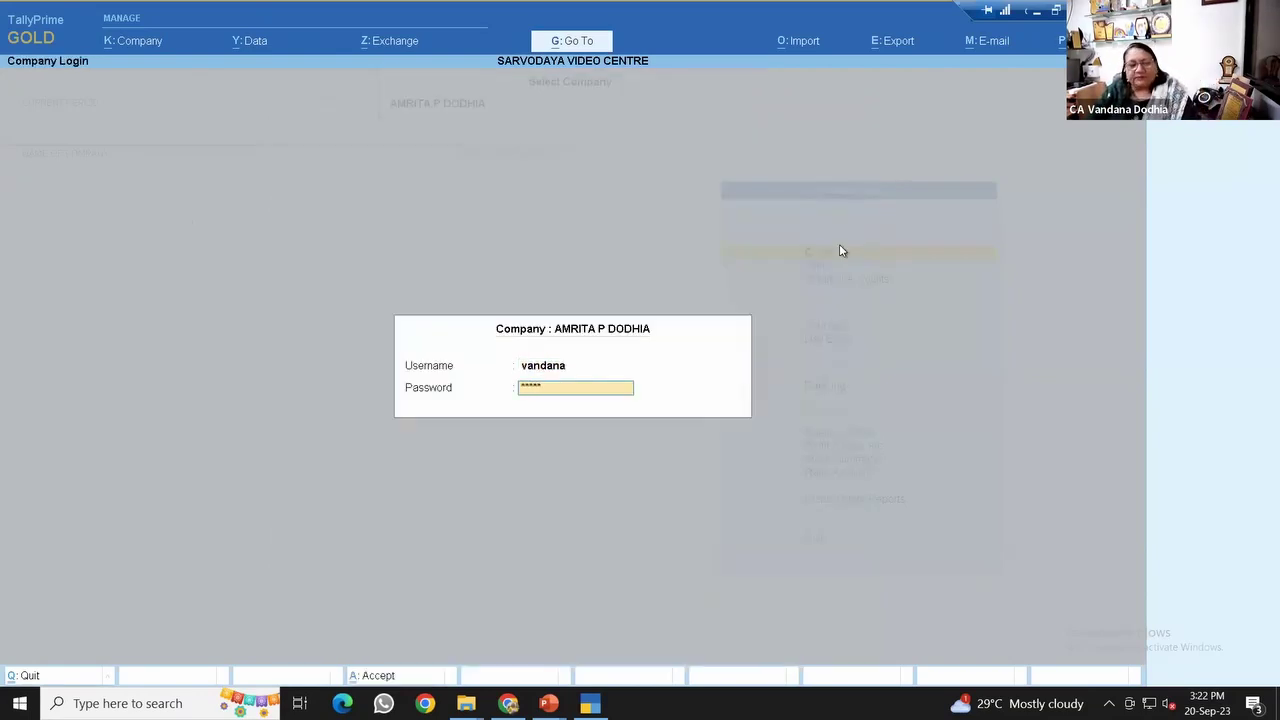
pyautogui.press('Return')
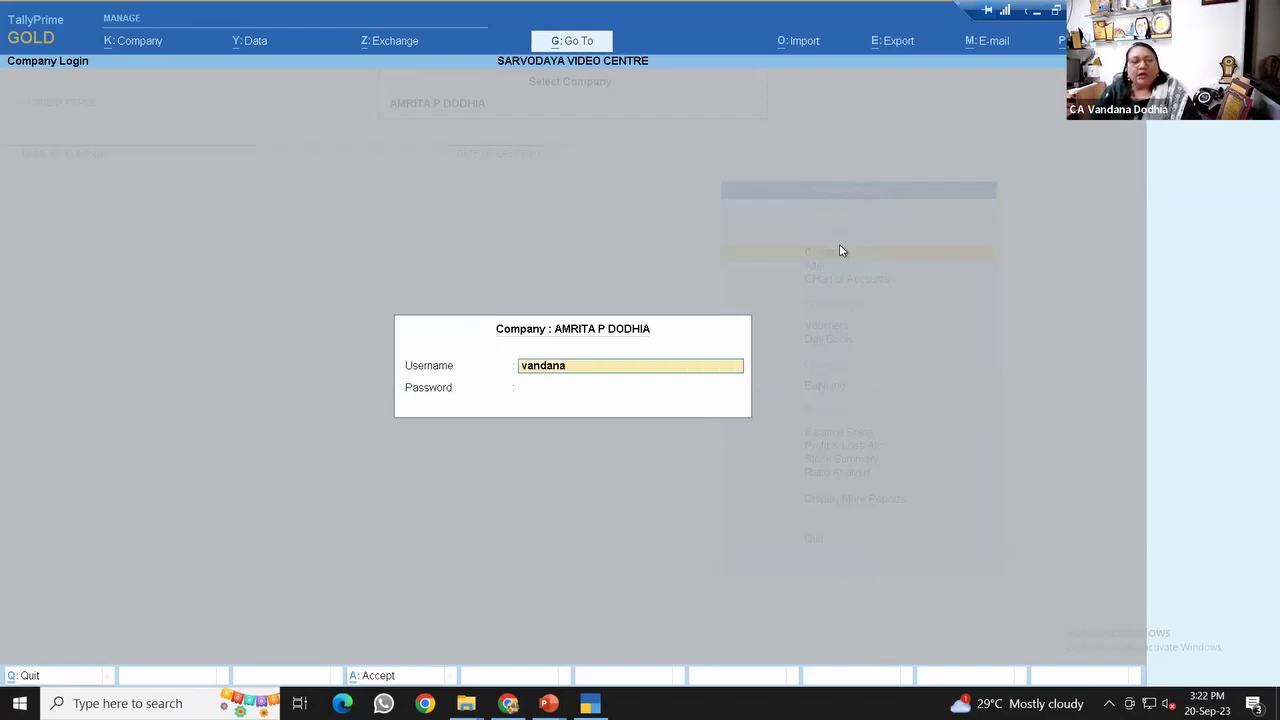
pyautogui.press('Return')
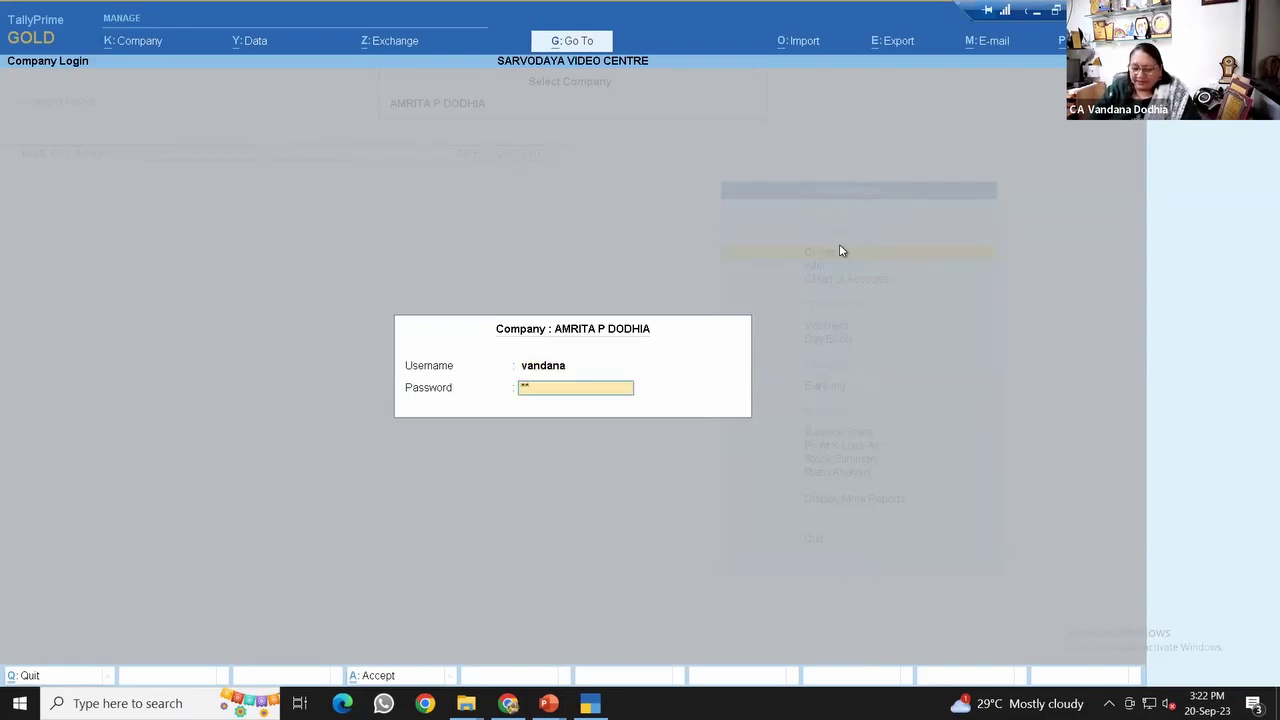
pyautogui.press('Return')
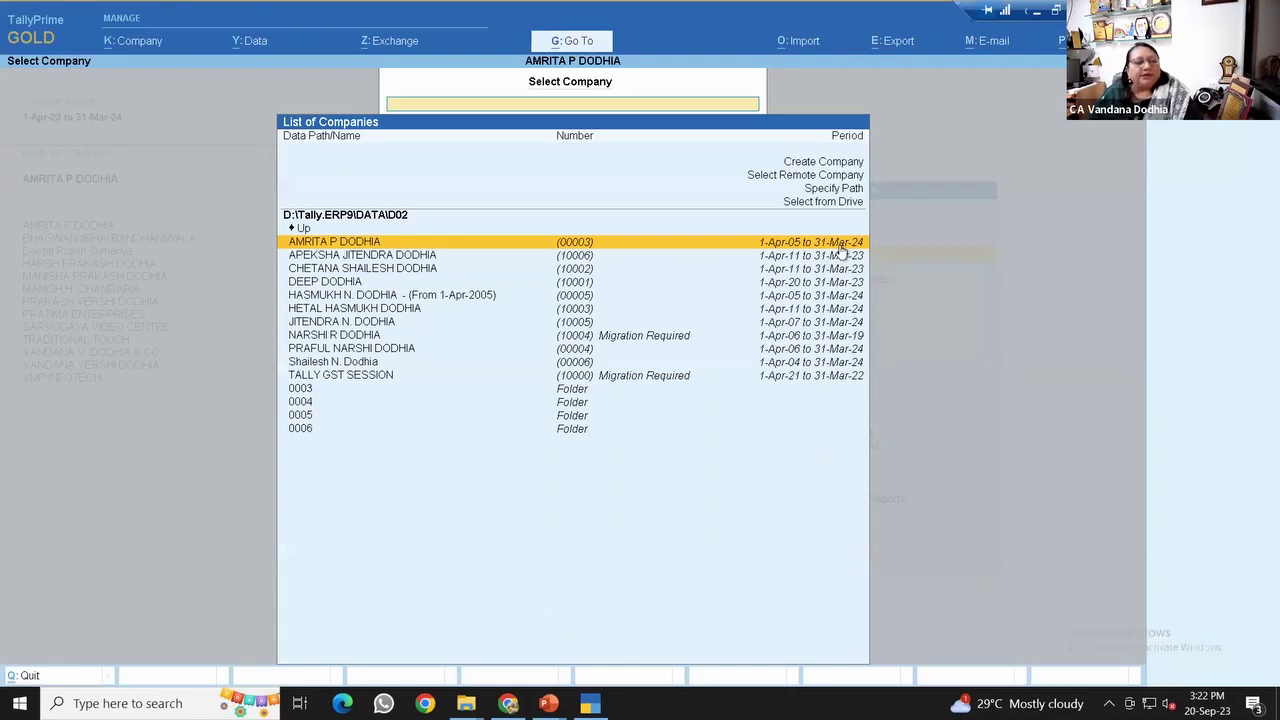
# Load the fifth company listed in folder D02.
pyautogui.press('Down')
pyautogui.press('Down')
pyautogui.press('Down')
pyautogui.press('Down')
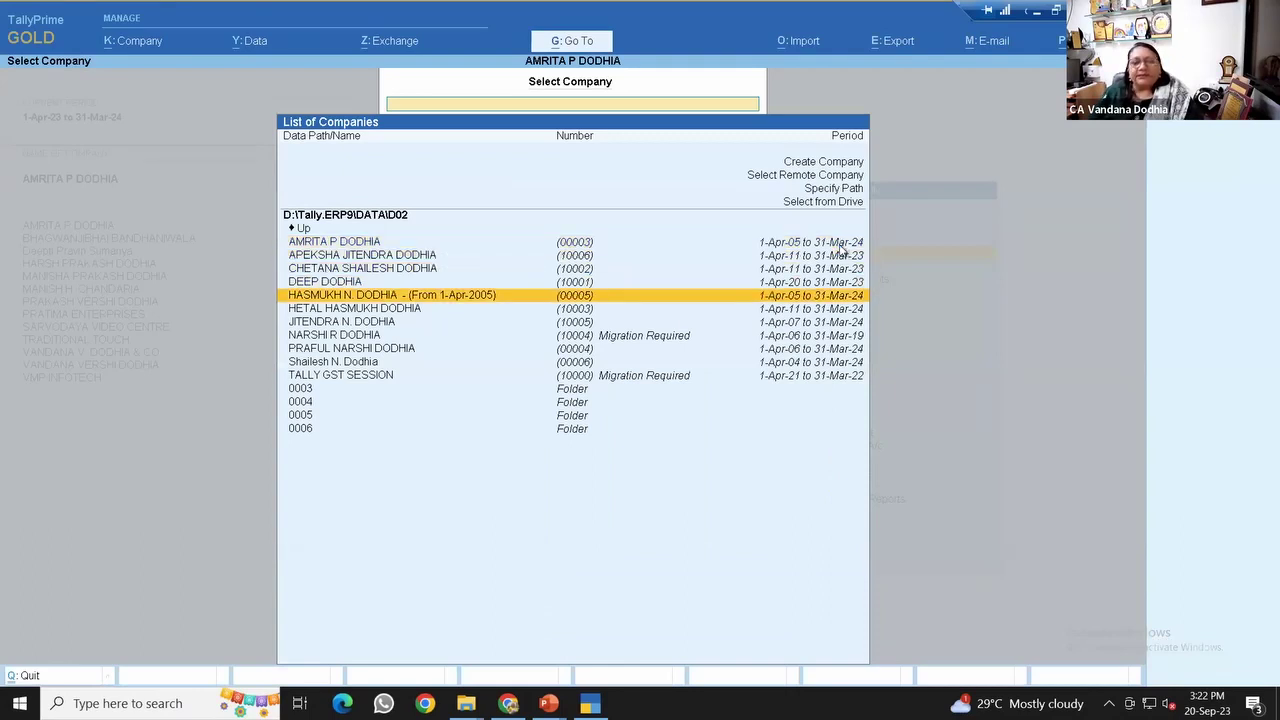
pyautogui.press('Return')
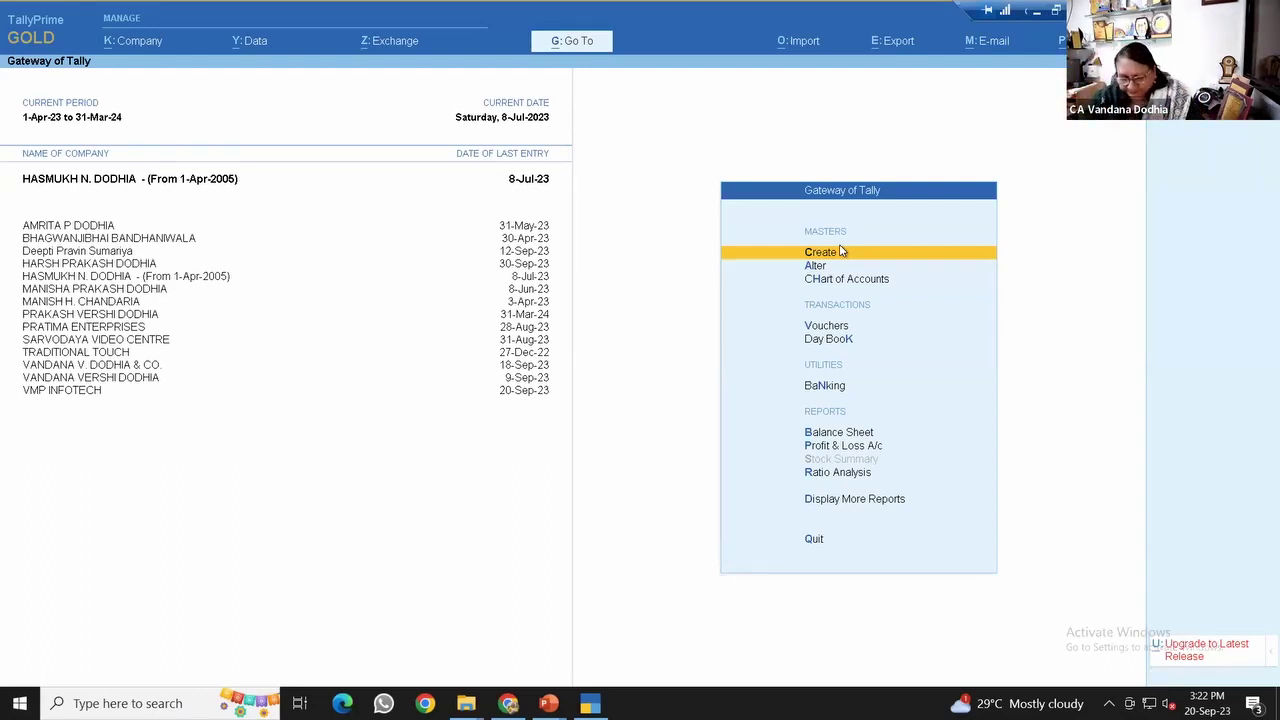
# Load the second and third companies listed in folder D02.
pyautogui.press('F3')
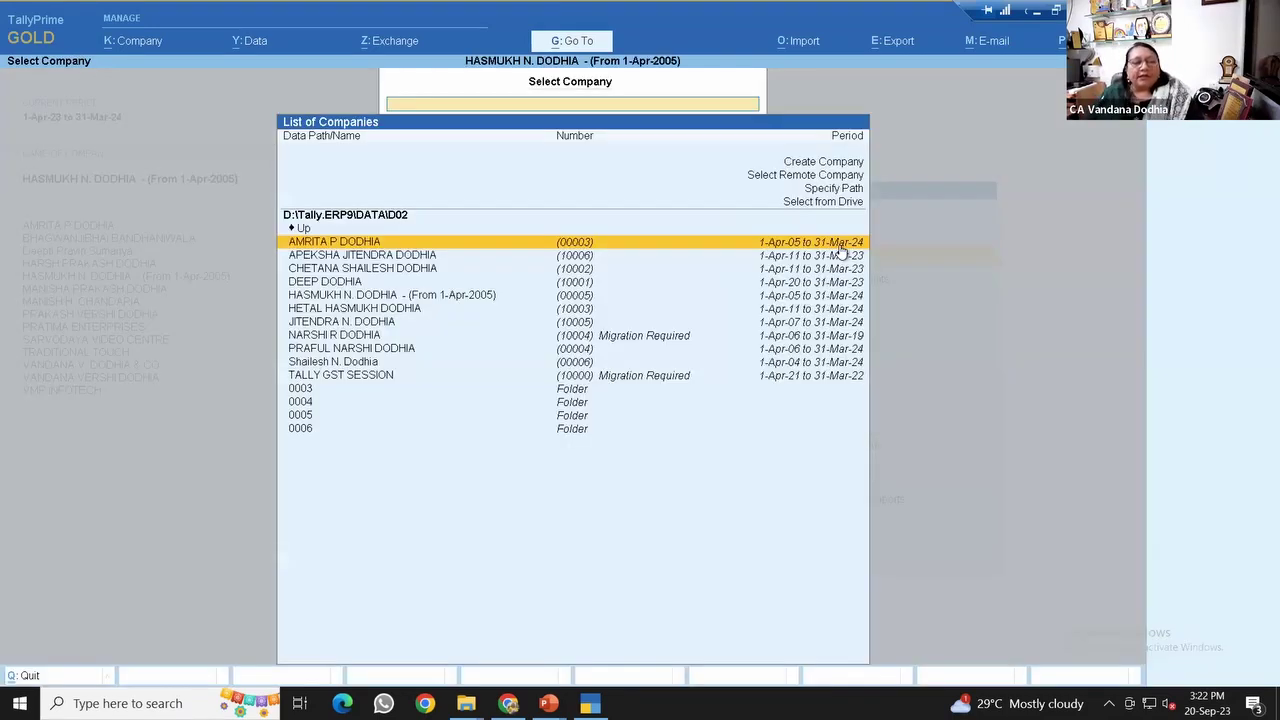
pyautogui.click(841, 254)
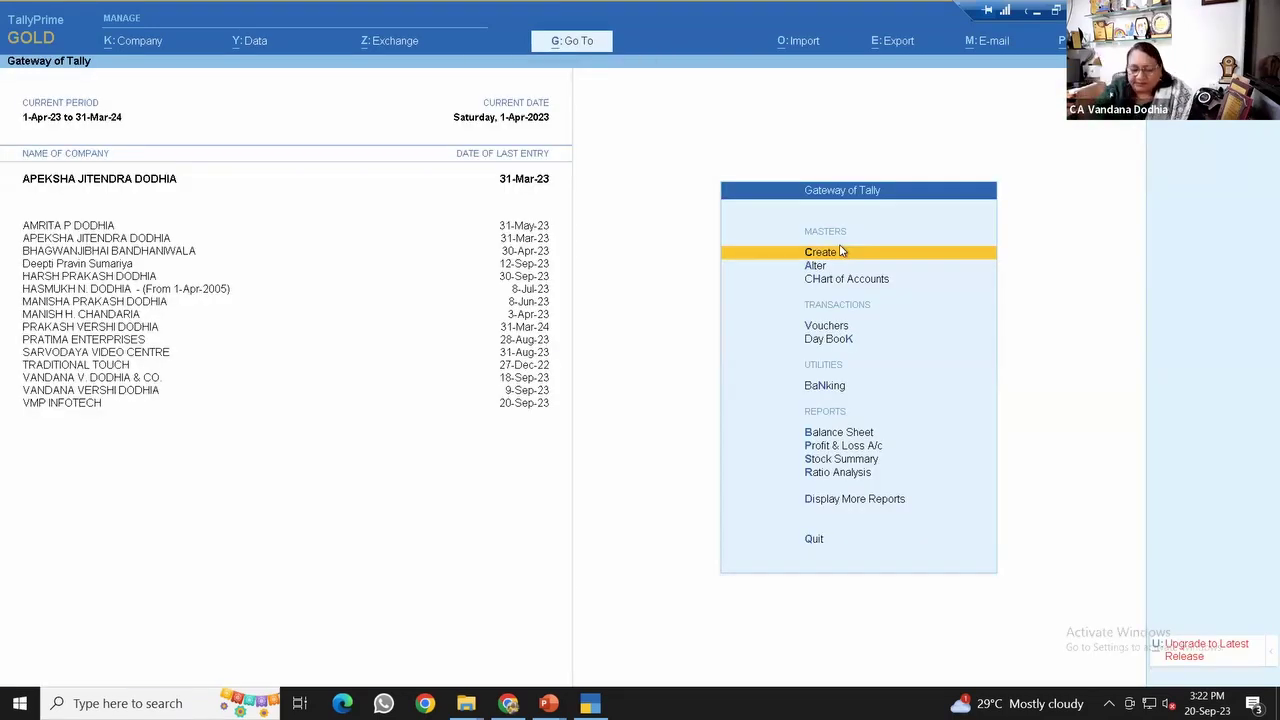
pyautogui.press('F3')
pyautogui.press('Down')
pyautogui.press('Down')
pyautogui.press('Return')
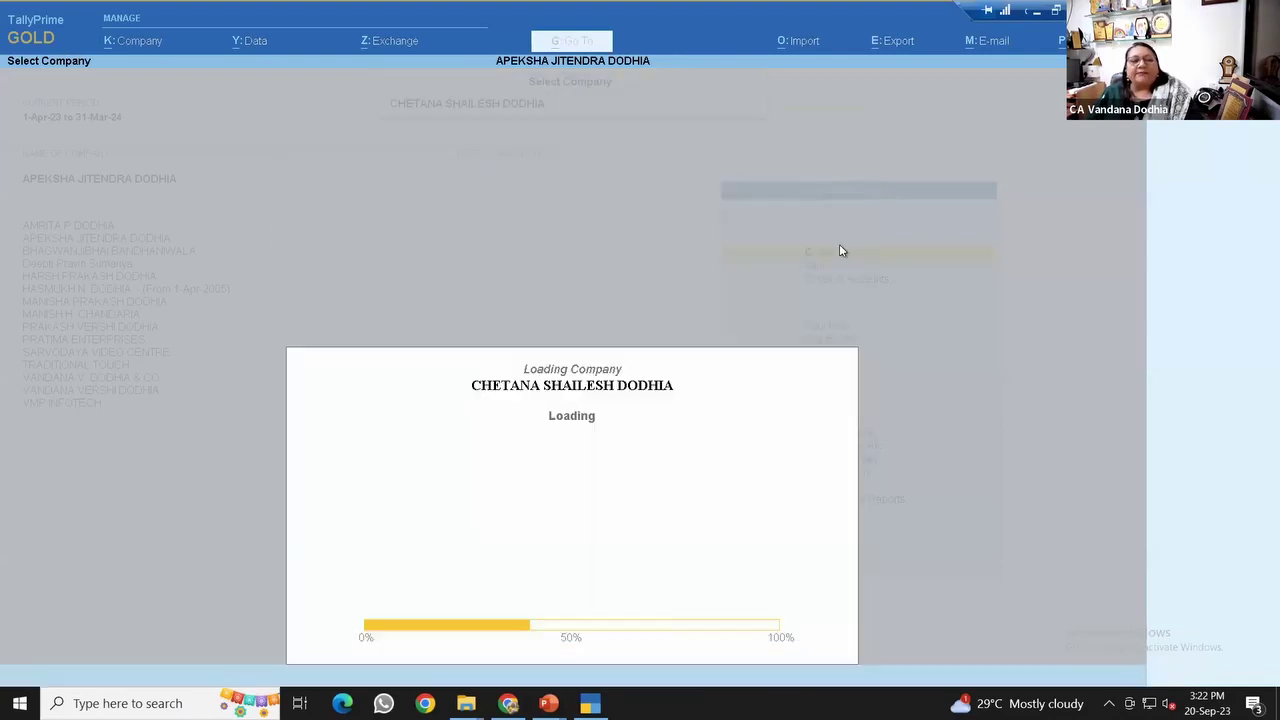
# Load the sixth company listed in folder D02.
pyautogui.press('F3')
pyautogui.press('Down')
pyautogui.press('Down')
pyautogui.press('Down')
pyautogui.press('Down')
pyautogui.press('Down')
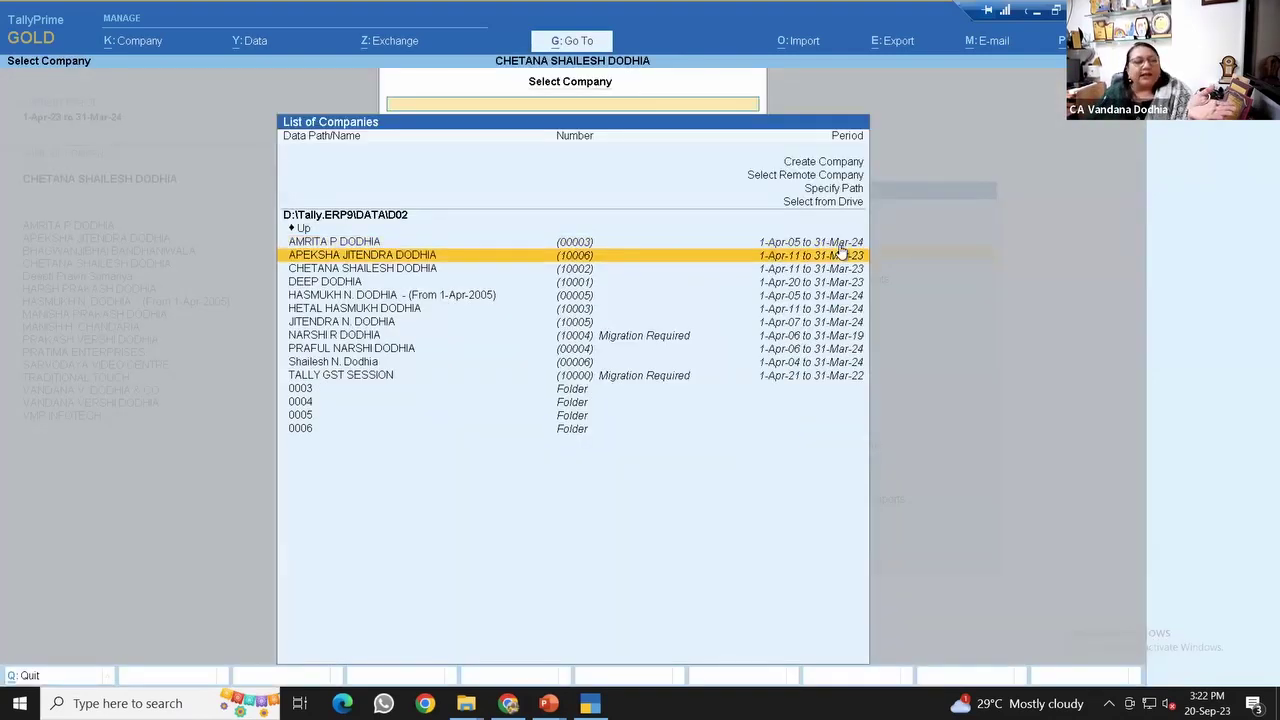
pyautogui.press('Return')
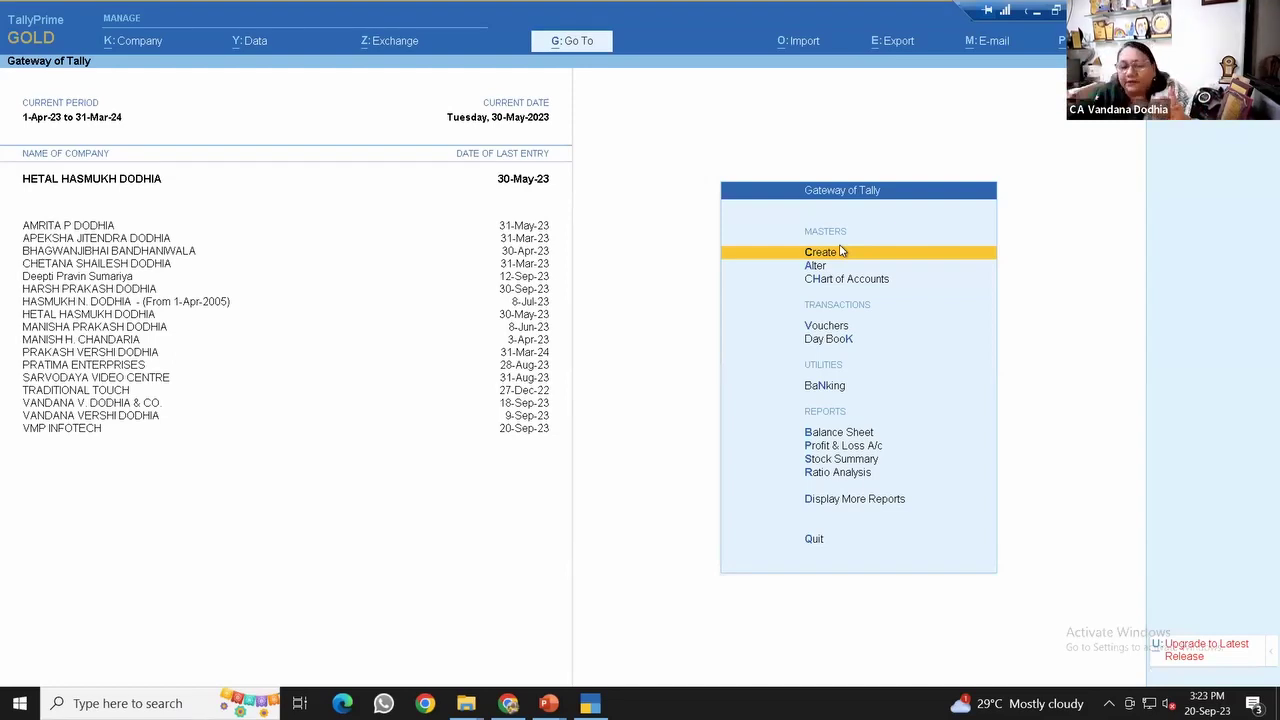
# Load the ninth company listed in folder D02.
pyautogui.press('F3')
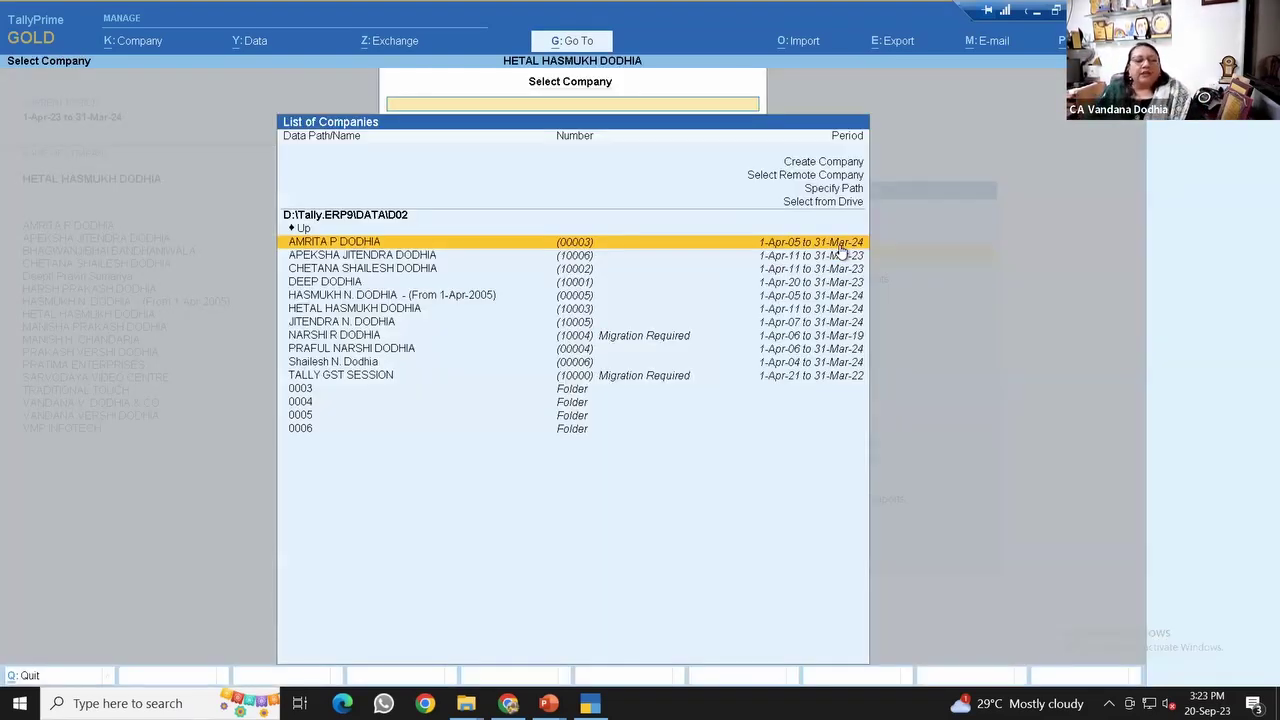
pyautogui.press('Down')
pyautogui.press('Down')
pyautogui.press('Down')
pyautogui.press('Down')
pyautogui.press('Down')
pyautogui.press('Down')
pyautogui.press('Down')
pyautogui.press('Down')
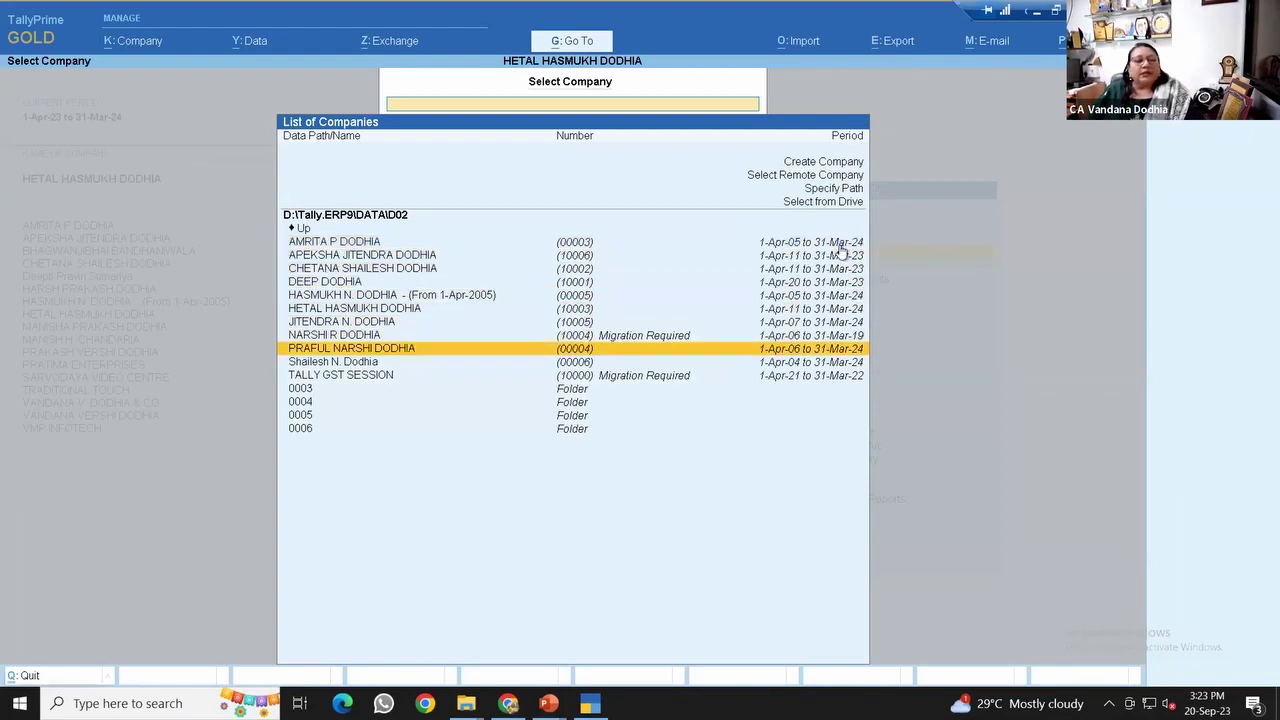
pyautogui.press('Return')
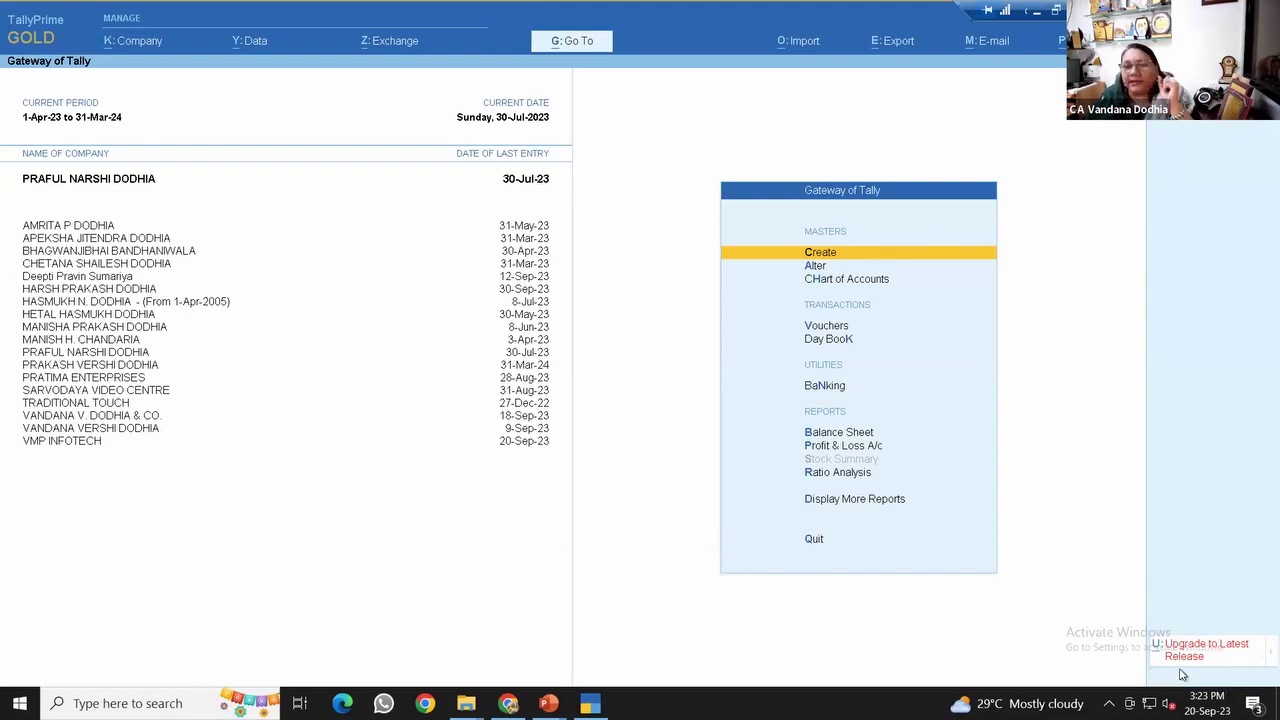
# Review the product update information for the installed and available releases, and return to the Gateway of Tally.
pyautogui.press('F1')
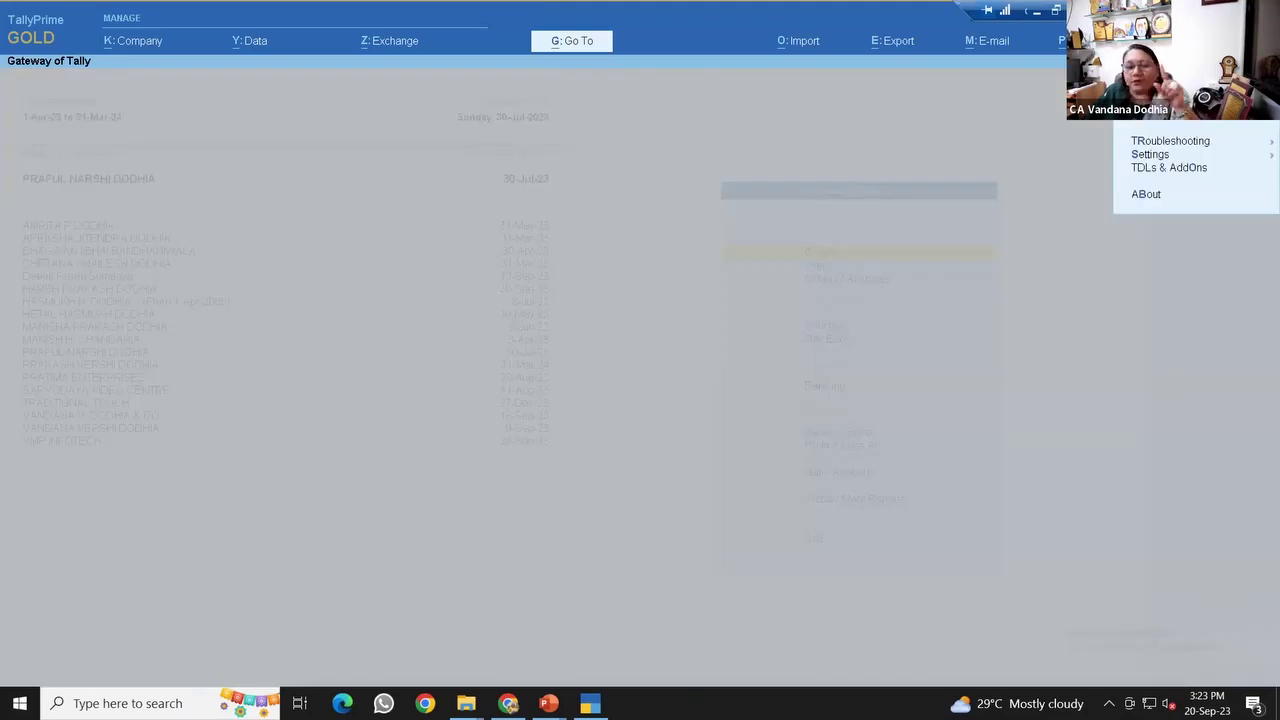
pyautogui.press('u')
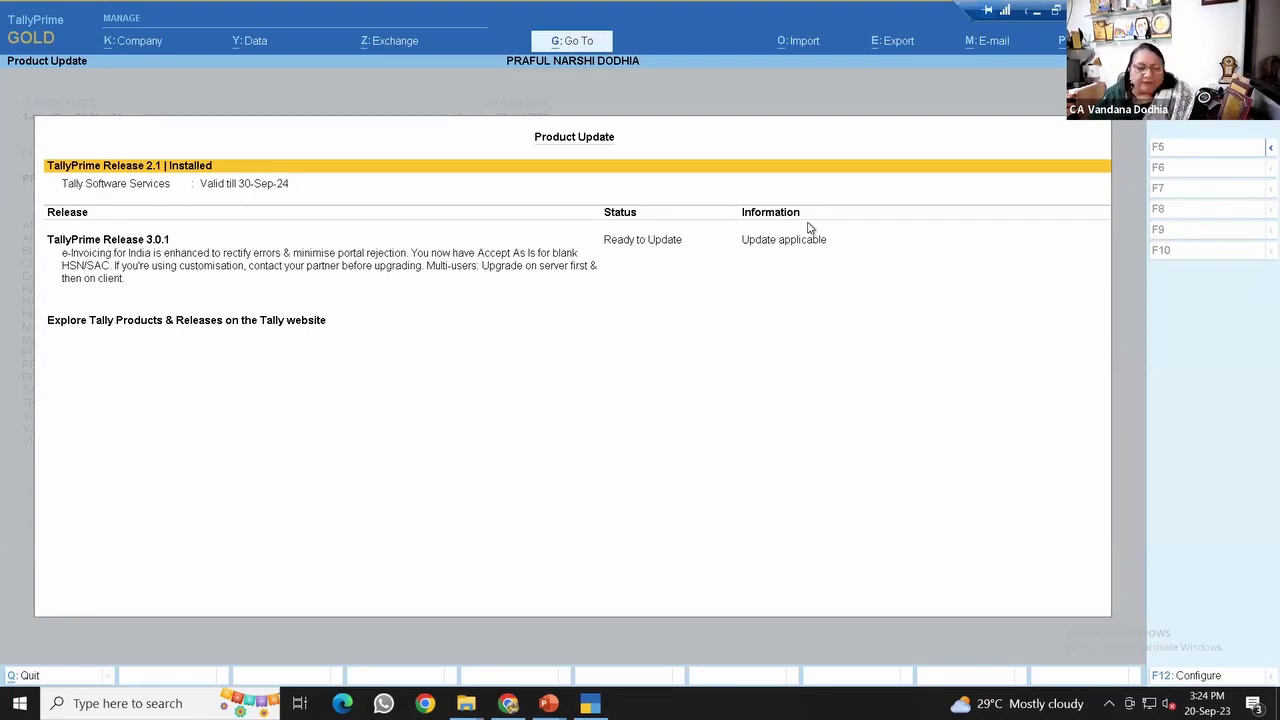
pyautogui.press('Escape')
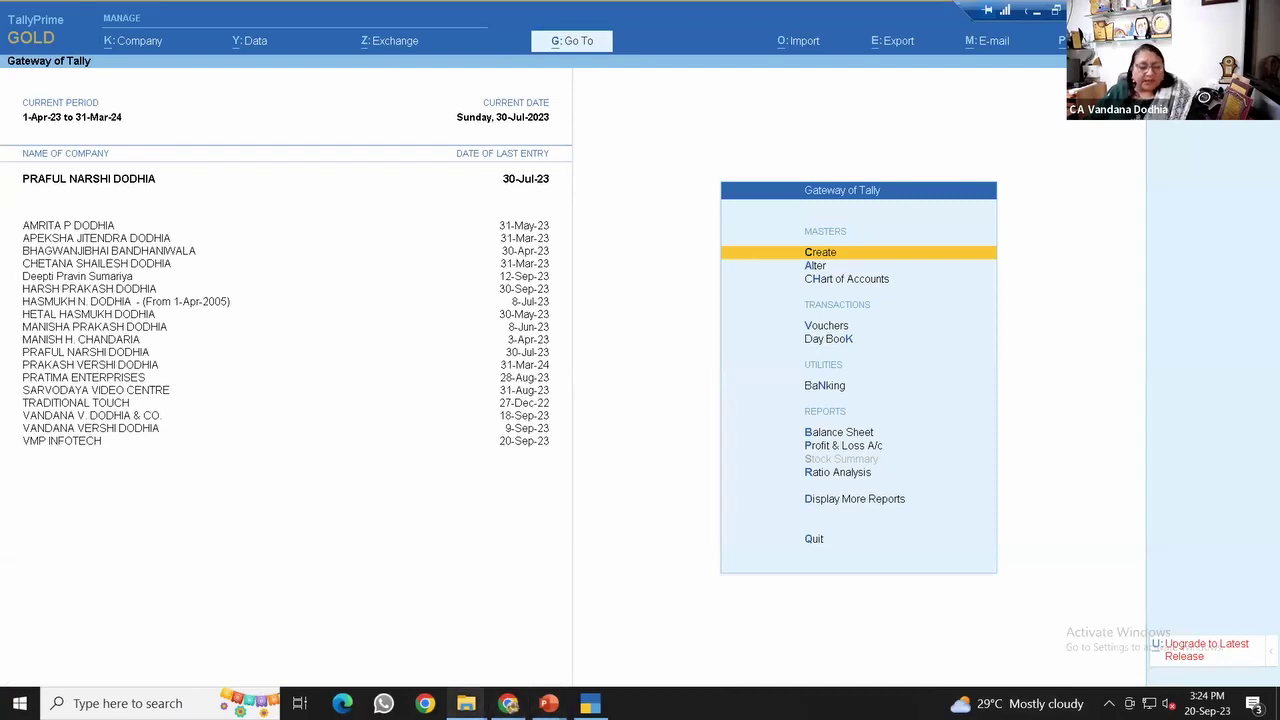
pyautogui.click(466, 703)
pyautogui.click(214, 128)
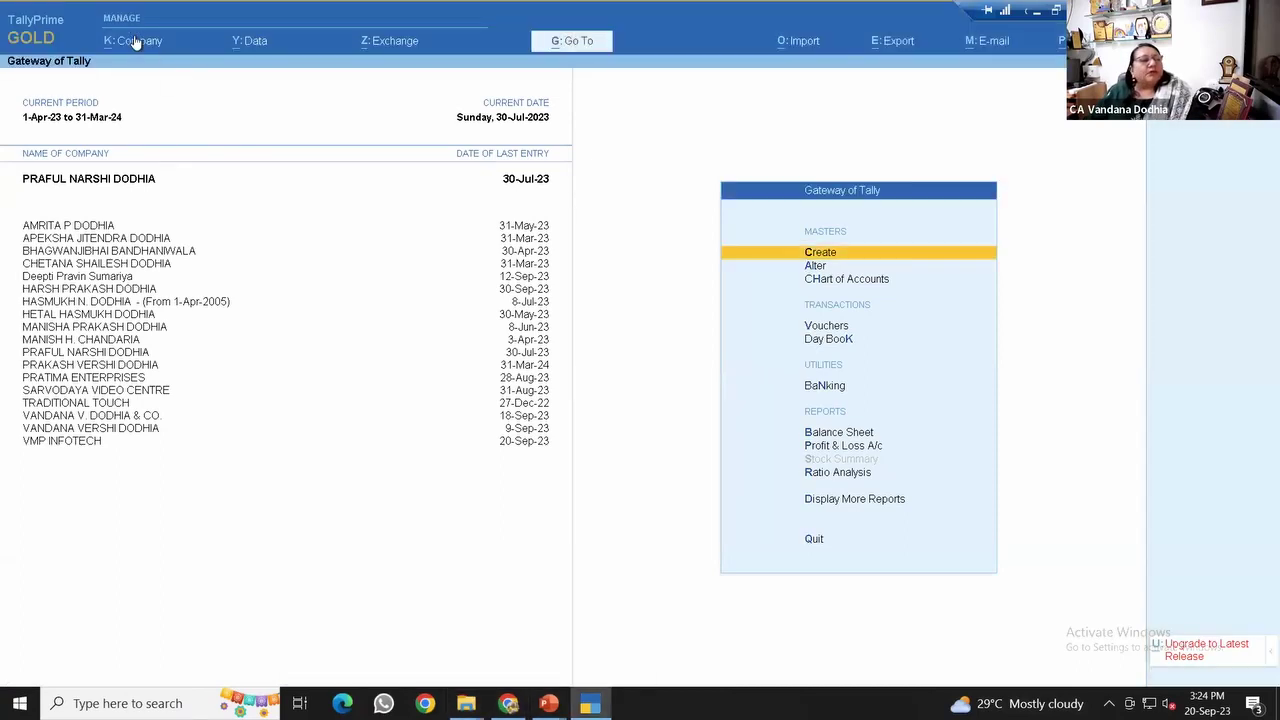
# Start selecting a company from a drive and open the folder D:\VVDNCOCA.
pyautogui.click(138, 45)
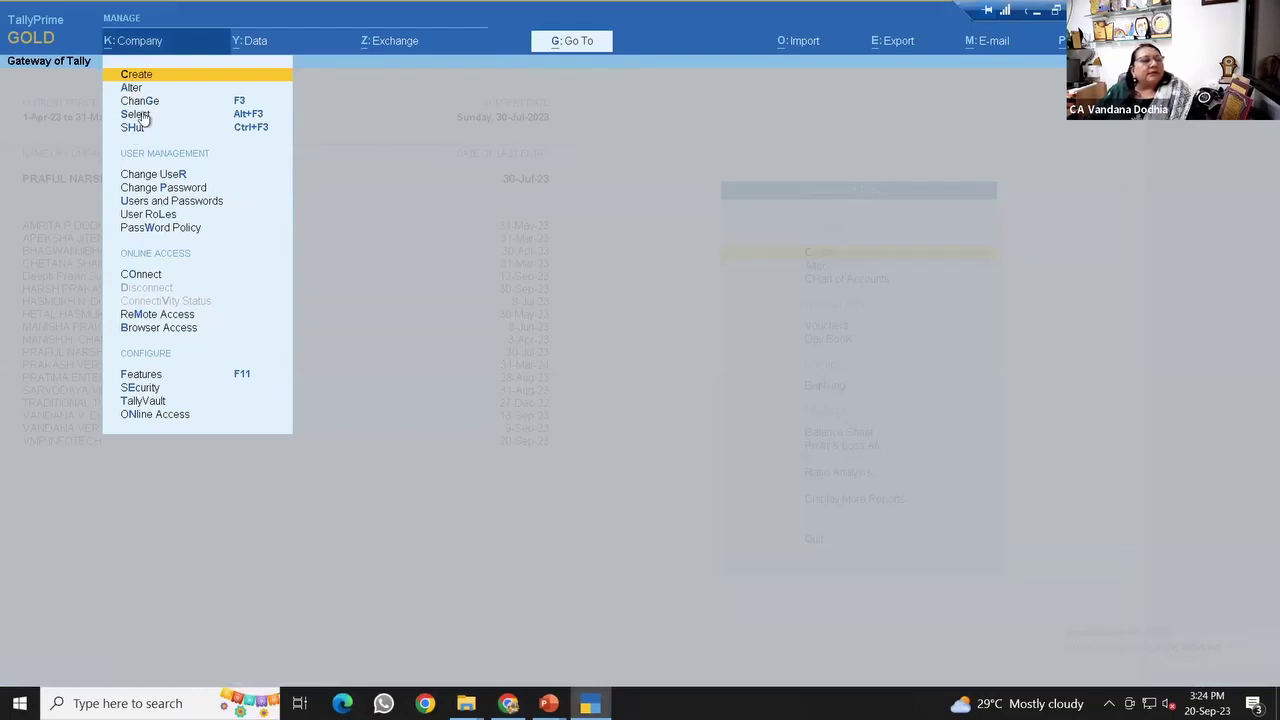
pyautogui.click(140, 115)
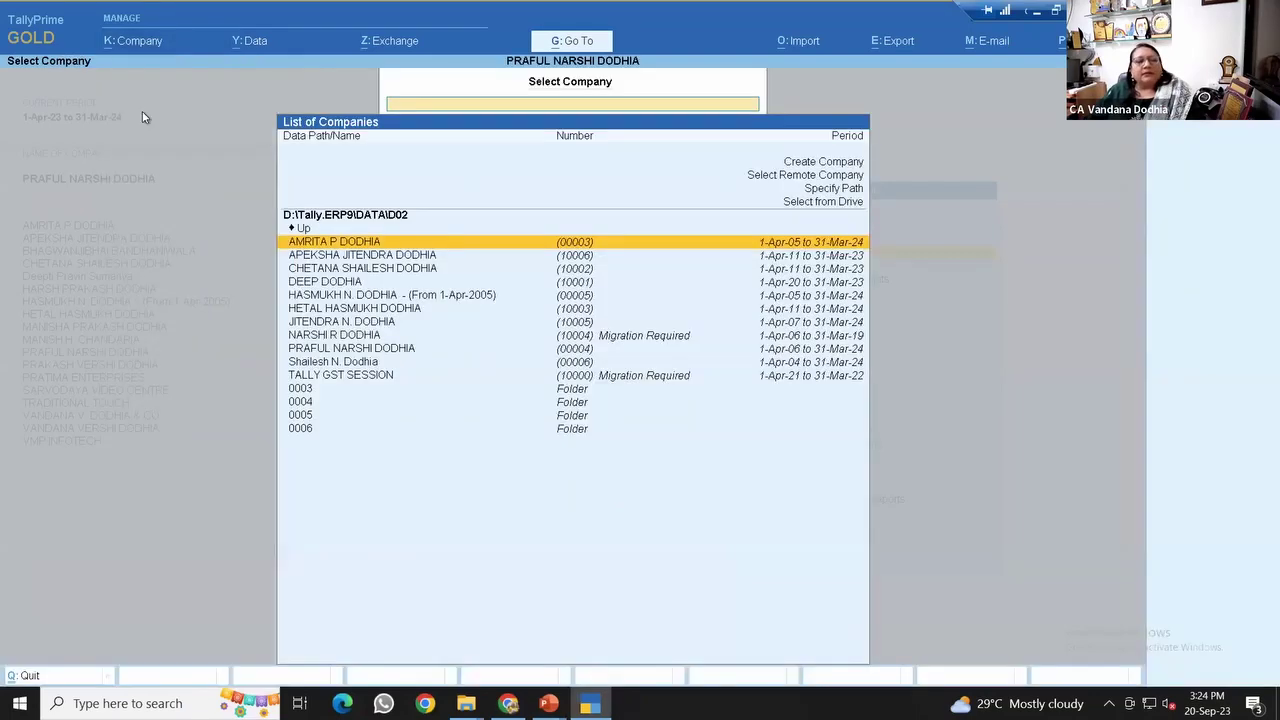
pyautogui.click(825, 204)
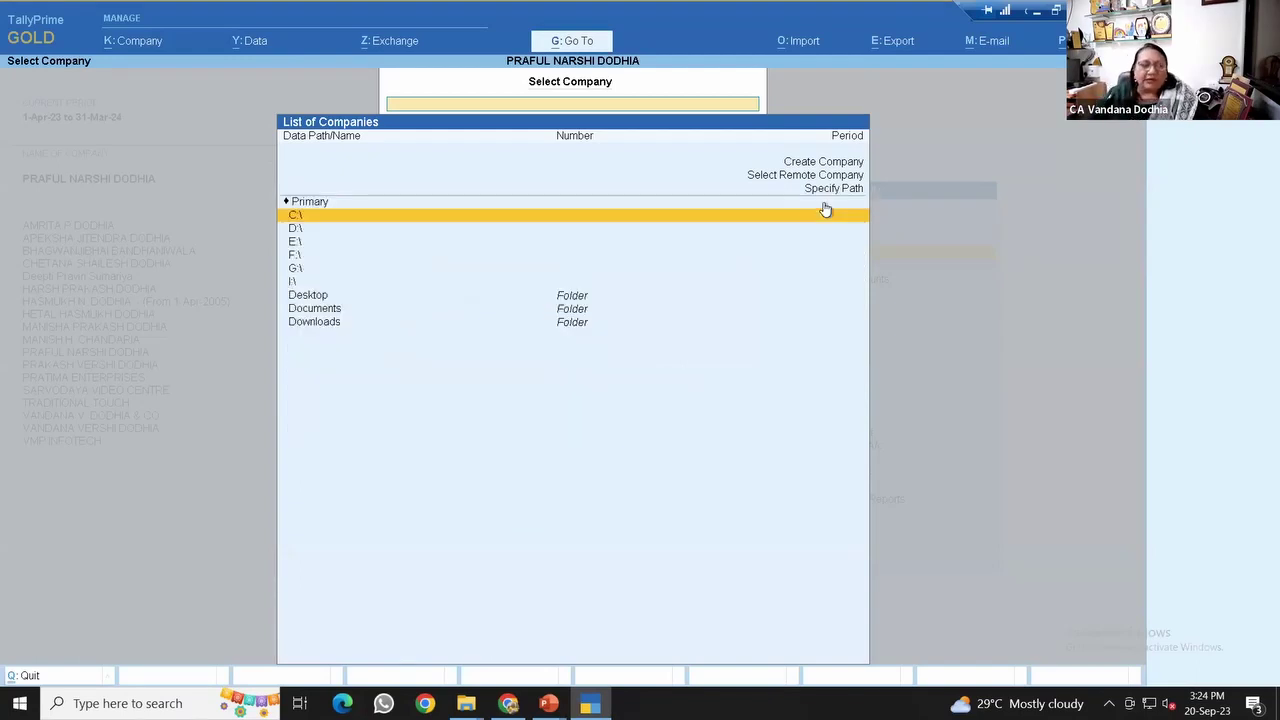
pyautogui.press('Down')
pyautogui.press('Return')
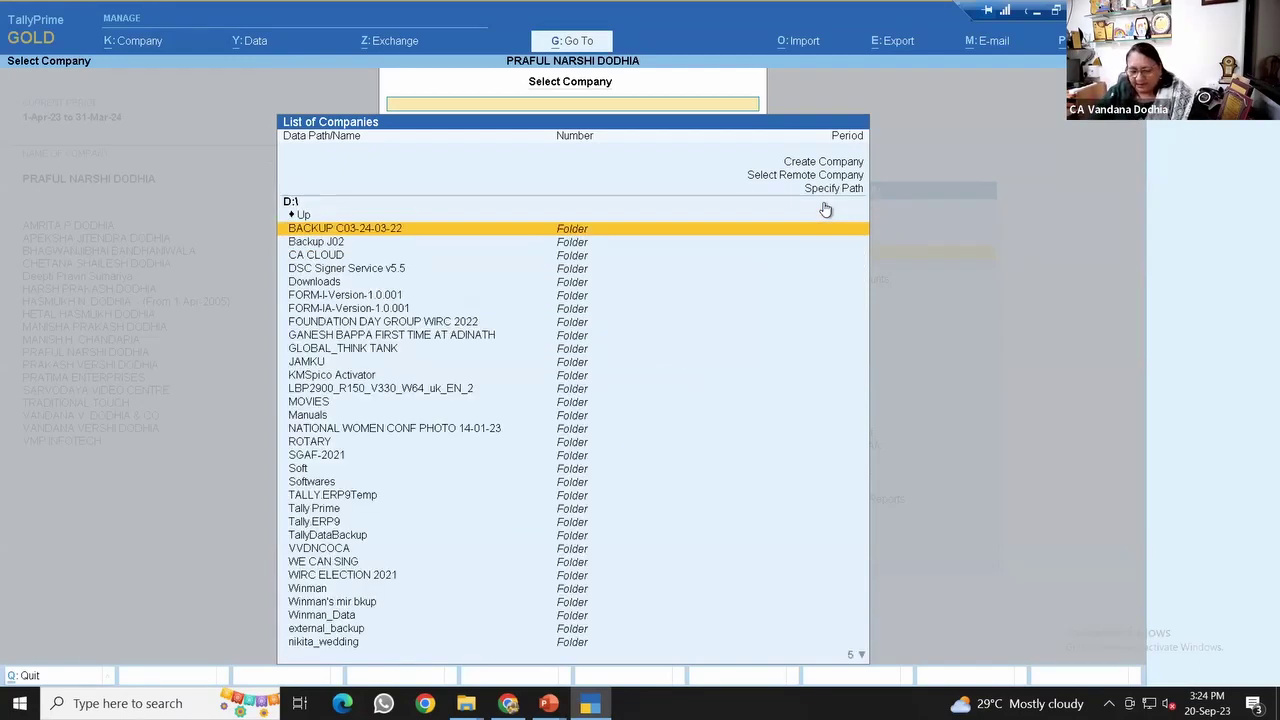
pyautogui.write('vv')
pyautogui.press('Return')
# Open the SOCIETY- REPORTS folder and its REFERENCE_SOCIETY_BY_OTHER_AUDIT subfolder.
pyautogui.write('soc')
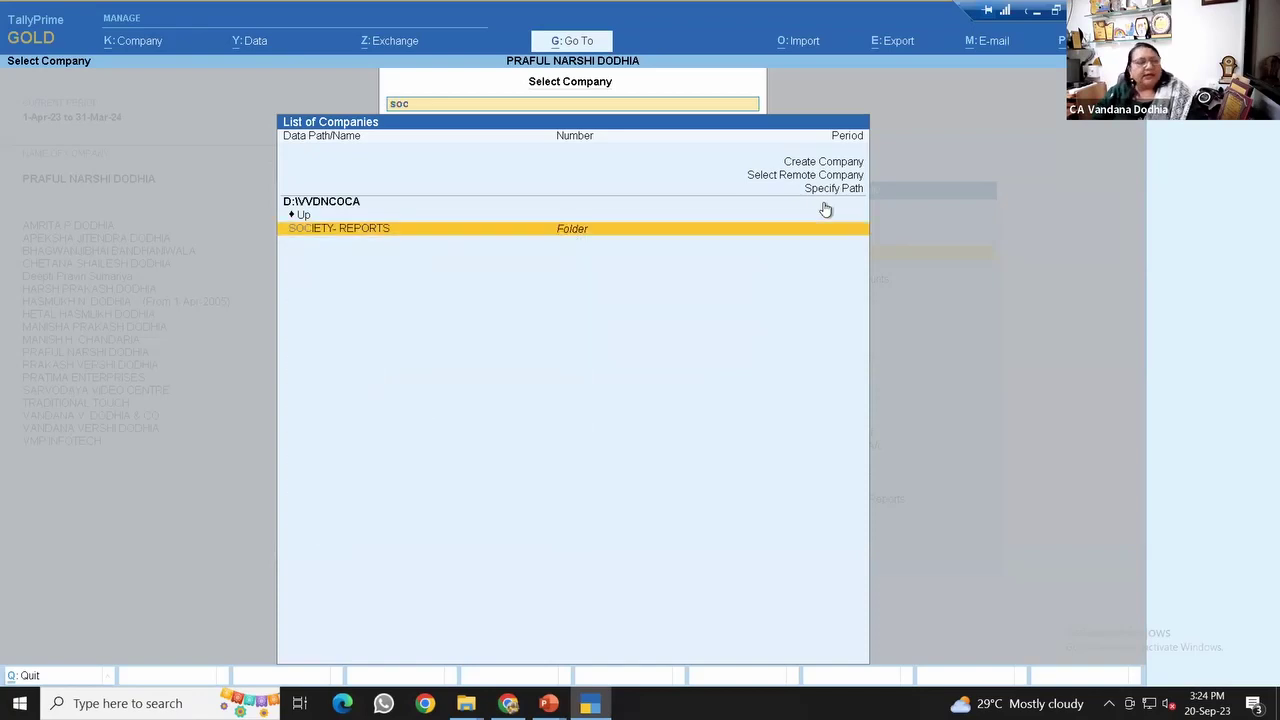
pyautogui.press('Return')
pyautogui.press('Down')
pyautogui.press('Down')
pyautogui.press('Down')
pyautogui.press('Down')
pyautogui.press('Down')
pyautogui.press('Down')
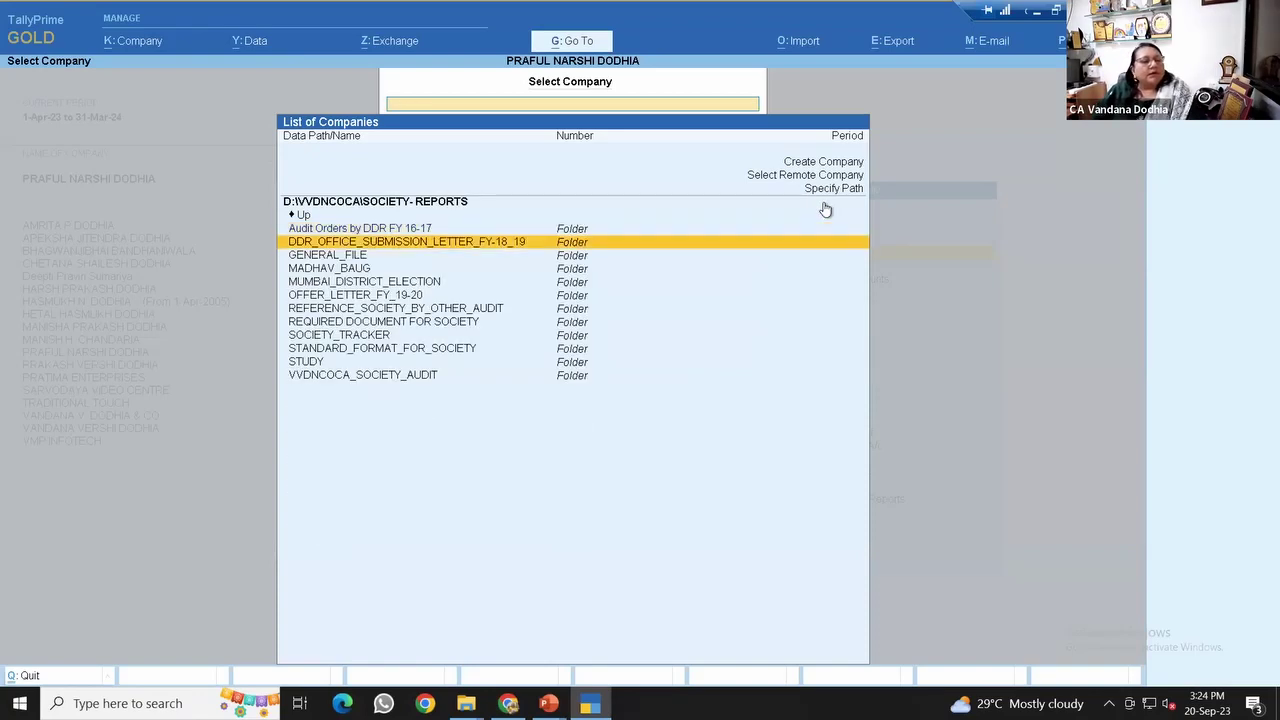
pyautogui.press('Return')
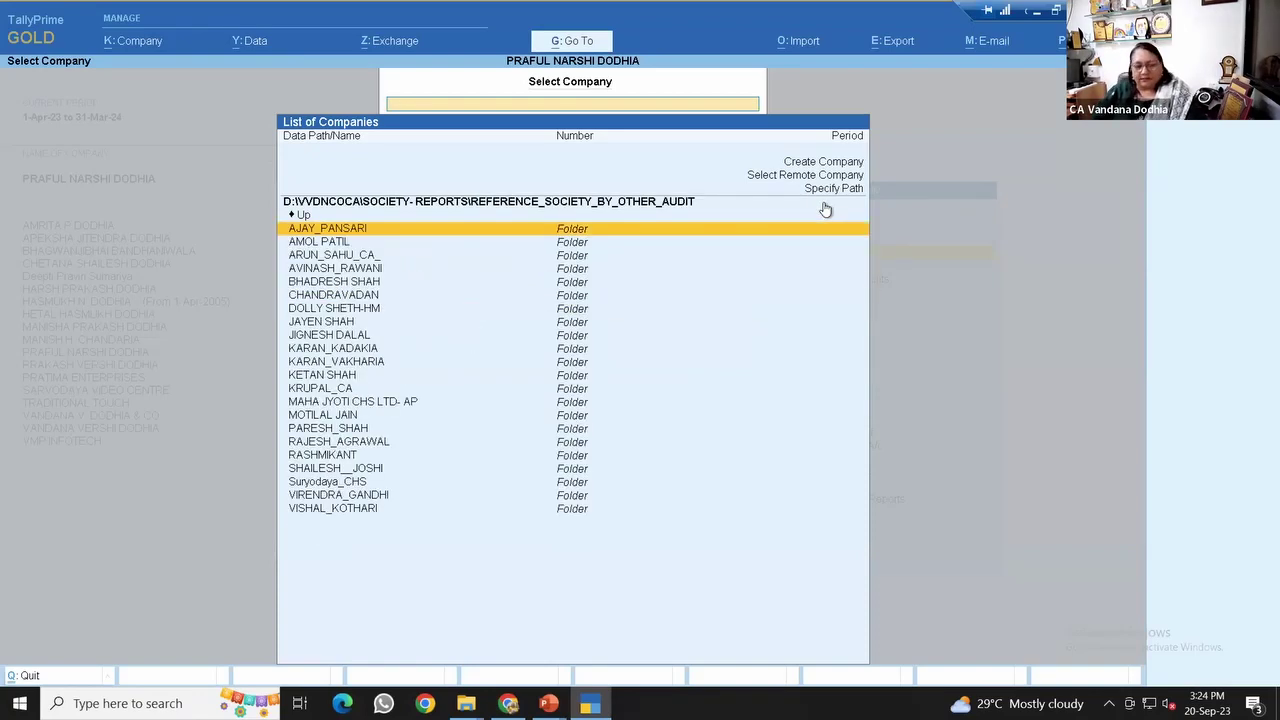
# Open the twelfth reference folder and its YOGI INDUSTRIAL CHS subfolder.
pyautogui.write('ke')
pyautogui.press('Return')
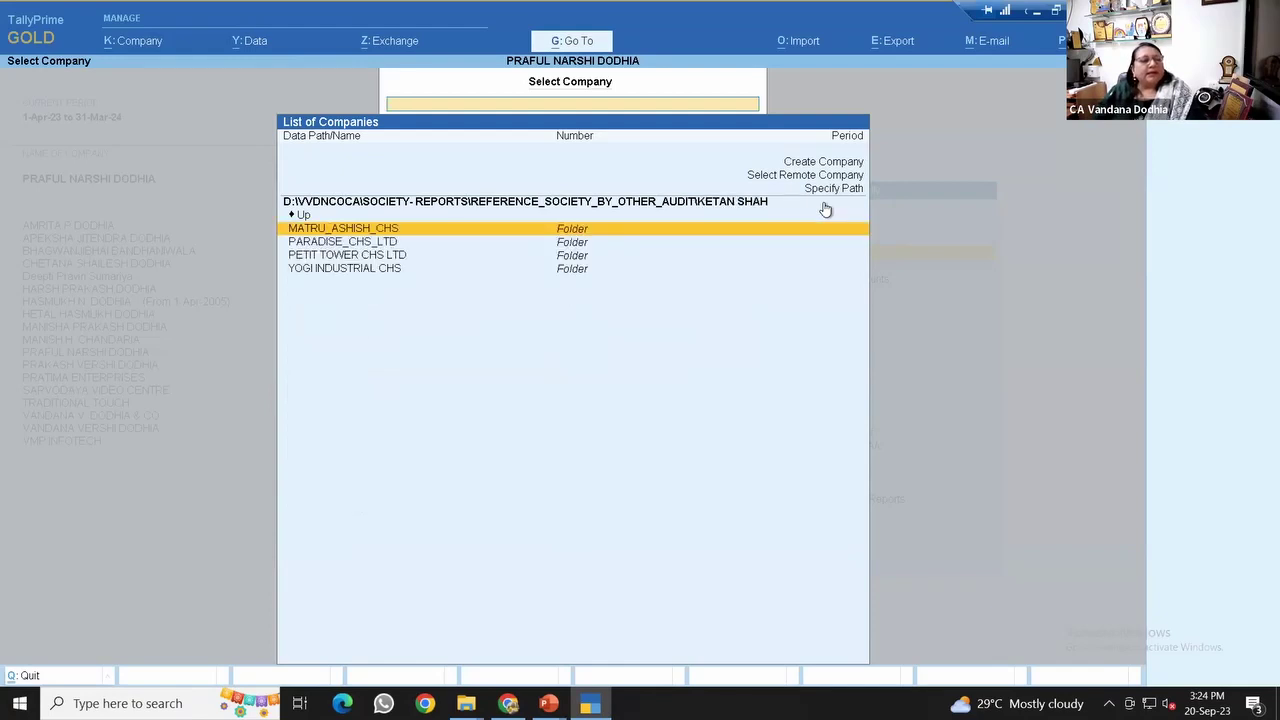
pyautogui.press('Down')
pyautogui.press('Down')
pyautogui.press('Down')
pyautogui.press('Return')
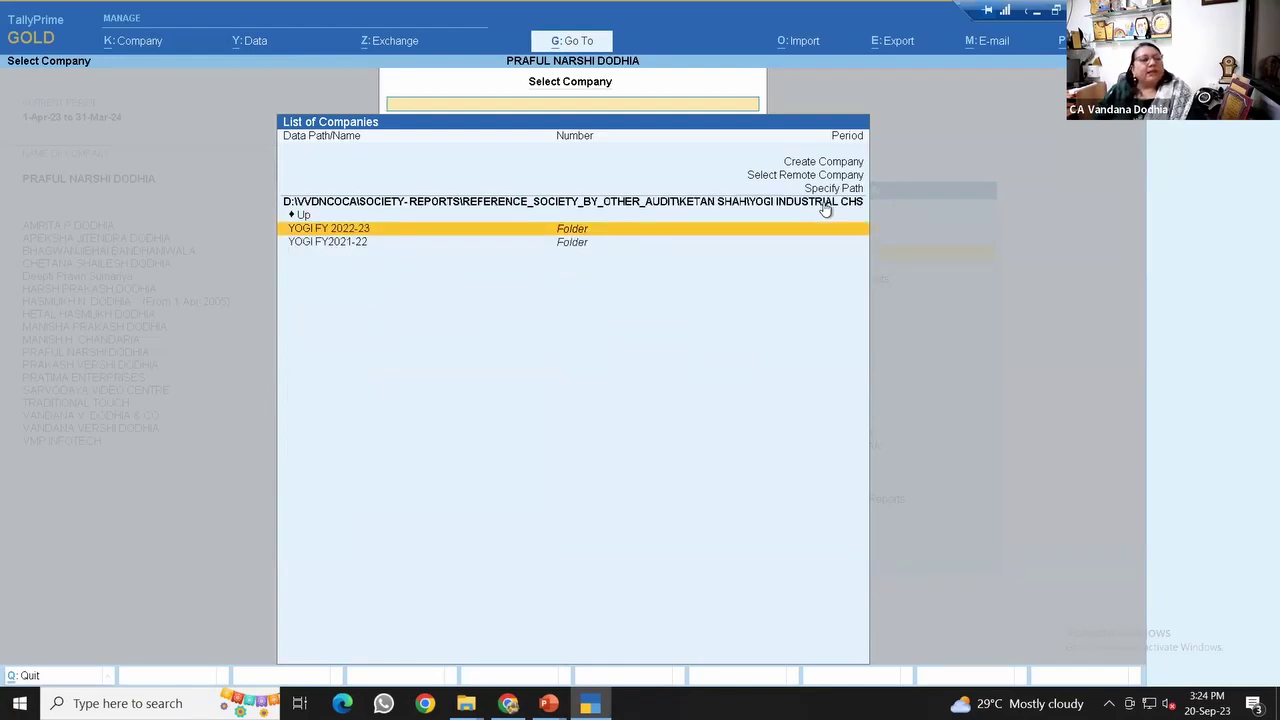
# Look for company data in YOGI FY 2022-23\021016, and leave the company selection.
pyautogui.press('Down')
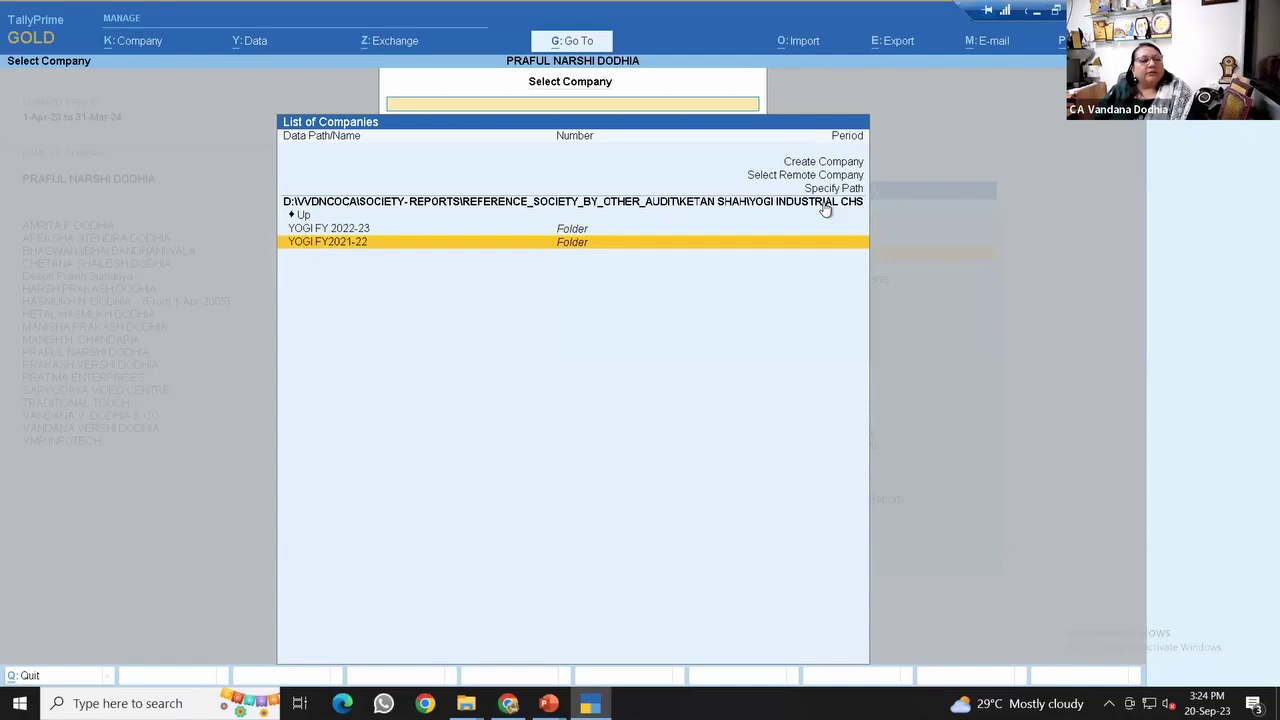
pyautogui.press('Up')
pyautogui.press('Return')
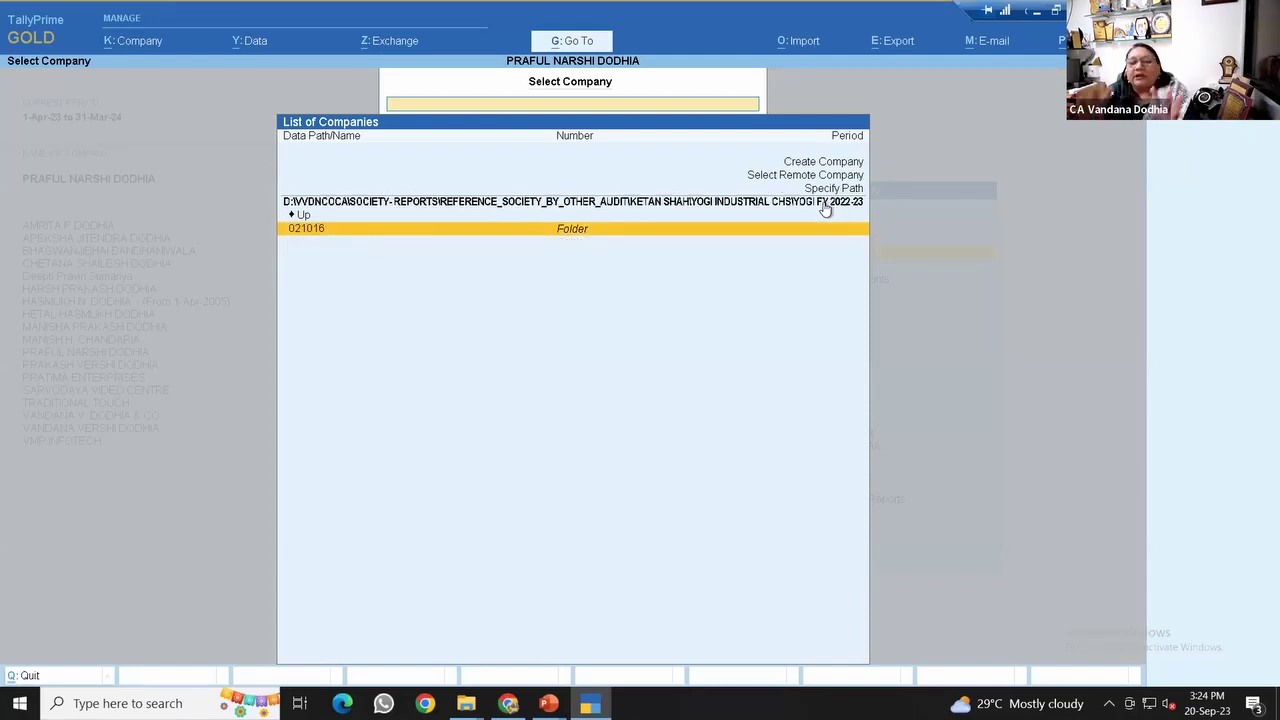
pyautogui.press('Return')
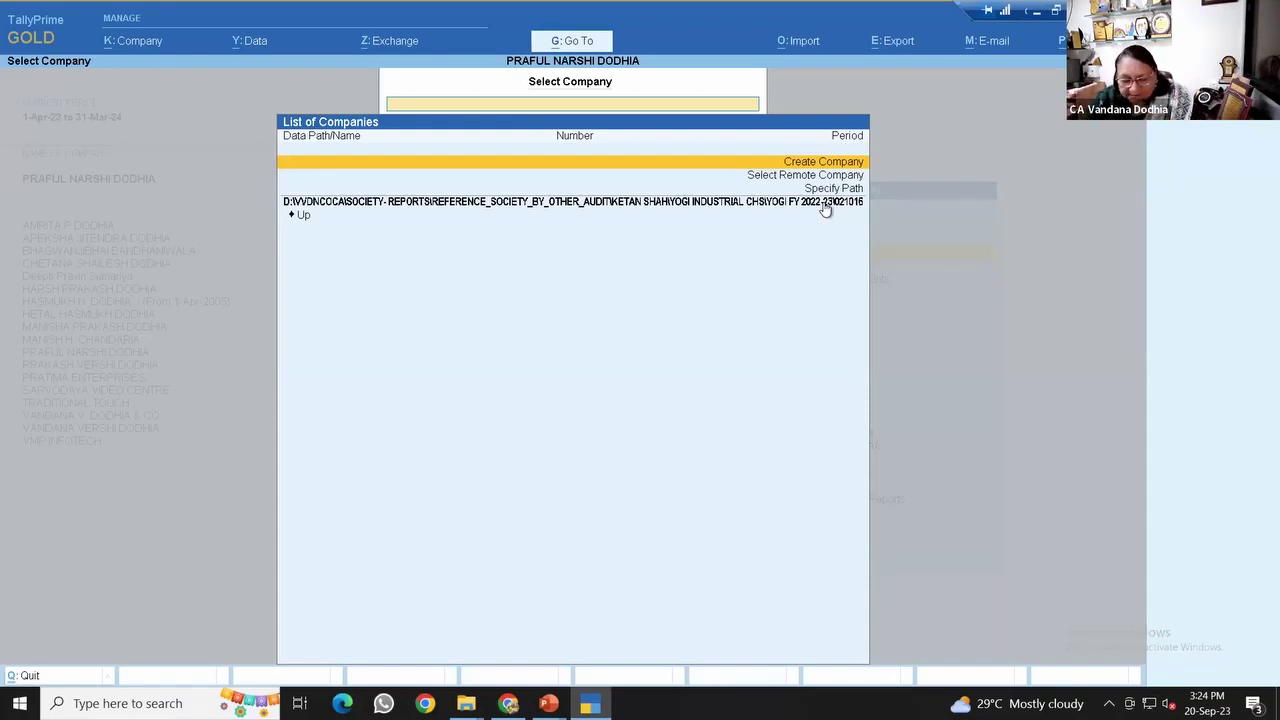
pyautogui.press('Escape')
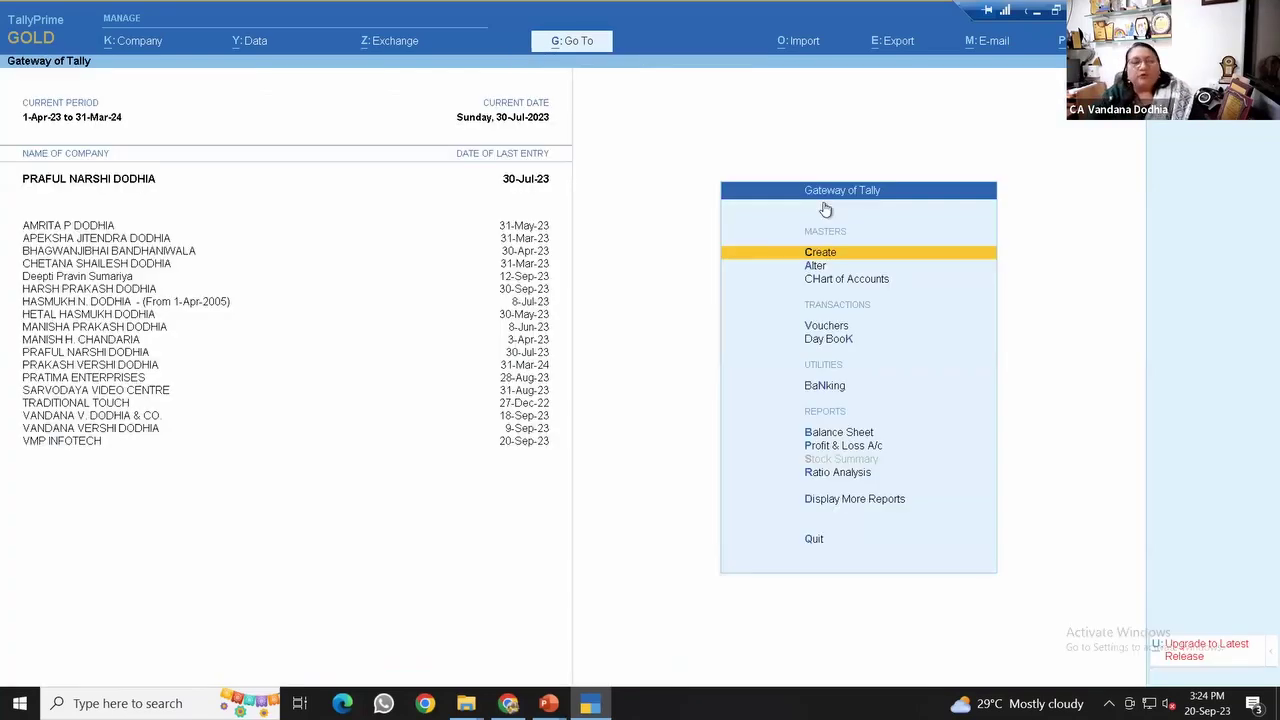
# Restart selecting a company from a drive and open the folder D:\VVDNCOCA.
pyautogui.press('F3')
pyautogui.press('Up')
pyautogui.press('Up')
pyautogui.press('Up')
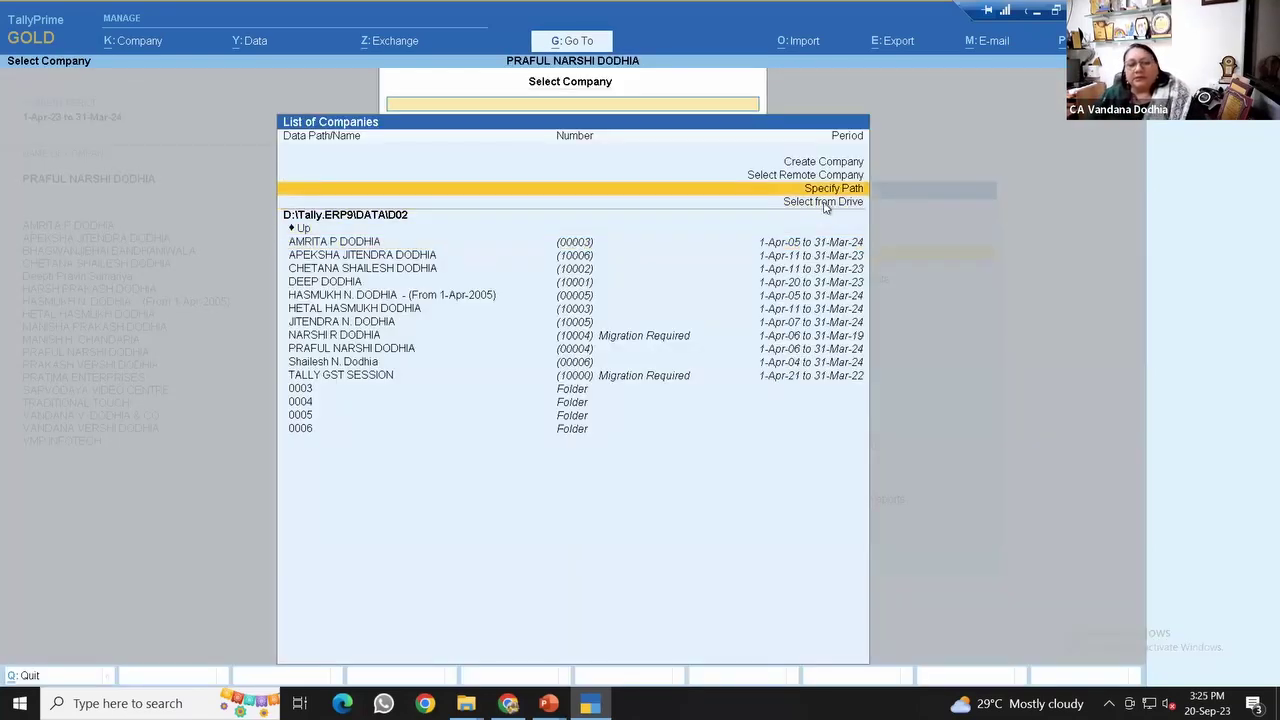
pyautogui.click(825, 202)
pyautogui.press('Down')
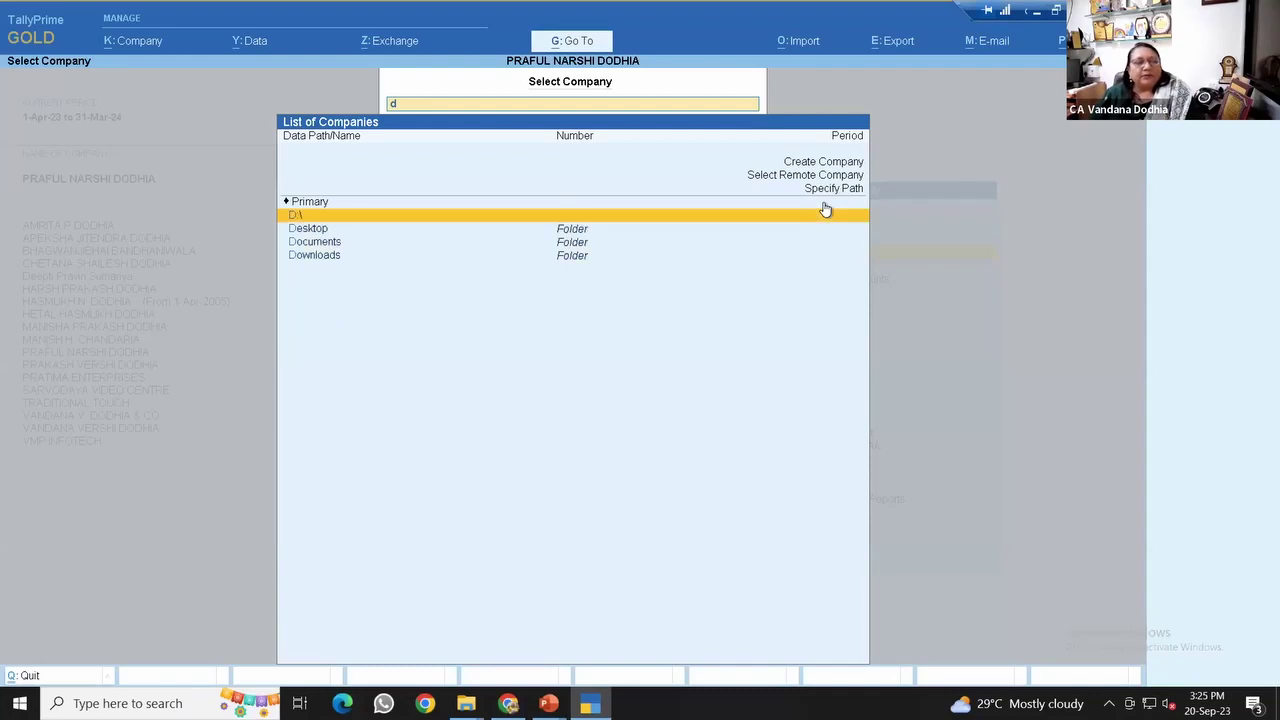
pyautogui.press('Return')
pyautogui.press('Down')
pyautogui.press('Down')
pyautogui.write('v')
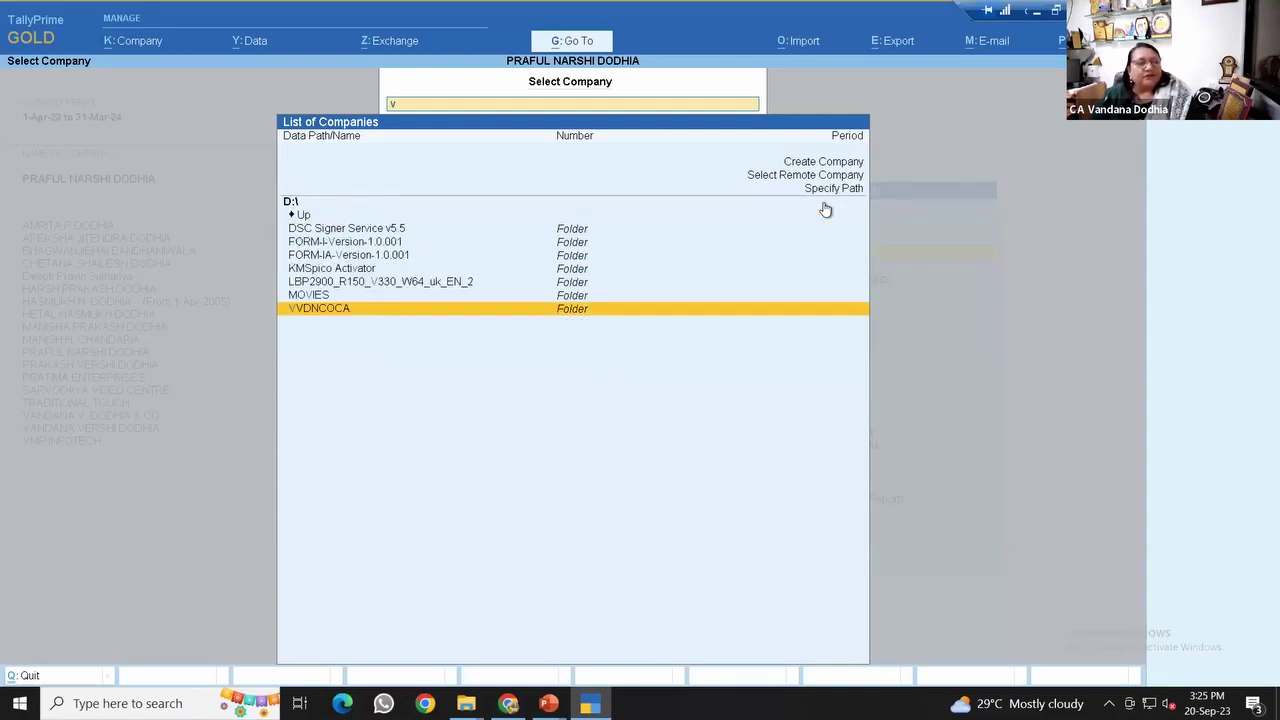
pyautogui.press('Return')
# Open the REFERENCE_SOCIETY_BY_OTHER_AUDIT folder inside SOCIETY- REPORTS.
pyautogui.write('so')
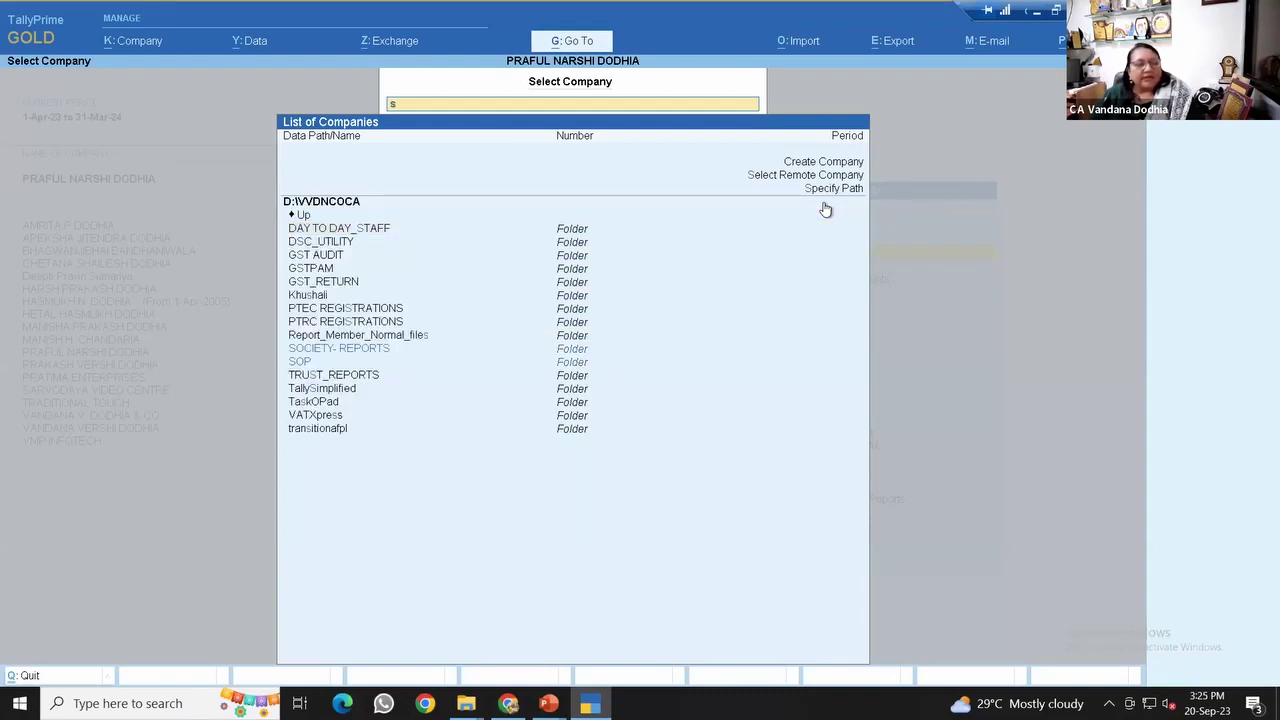
pyautogui.press('Return')
pyautogui.press('Down')
pyautogui.press('Down')
pyautogui.press('Down')
pyautogui.press('Down')
pyautogui.press('Down')
pyautogui.press('Down')
pyautogui.press('Down')
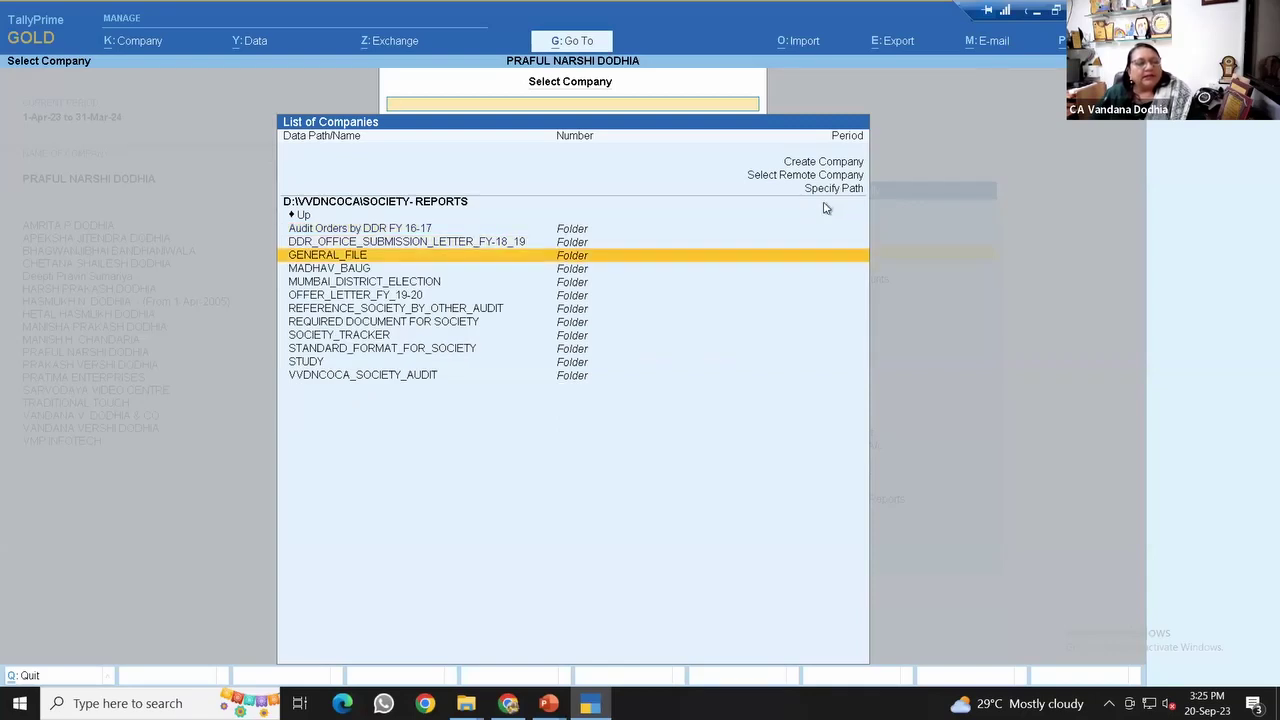
pyautogui.press('Return')
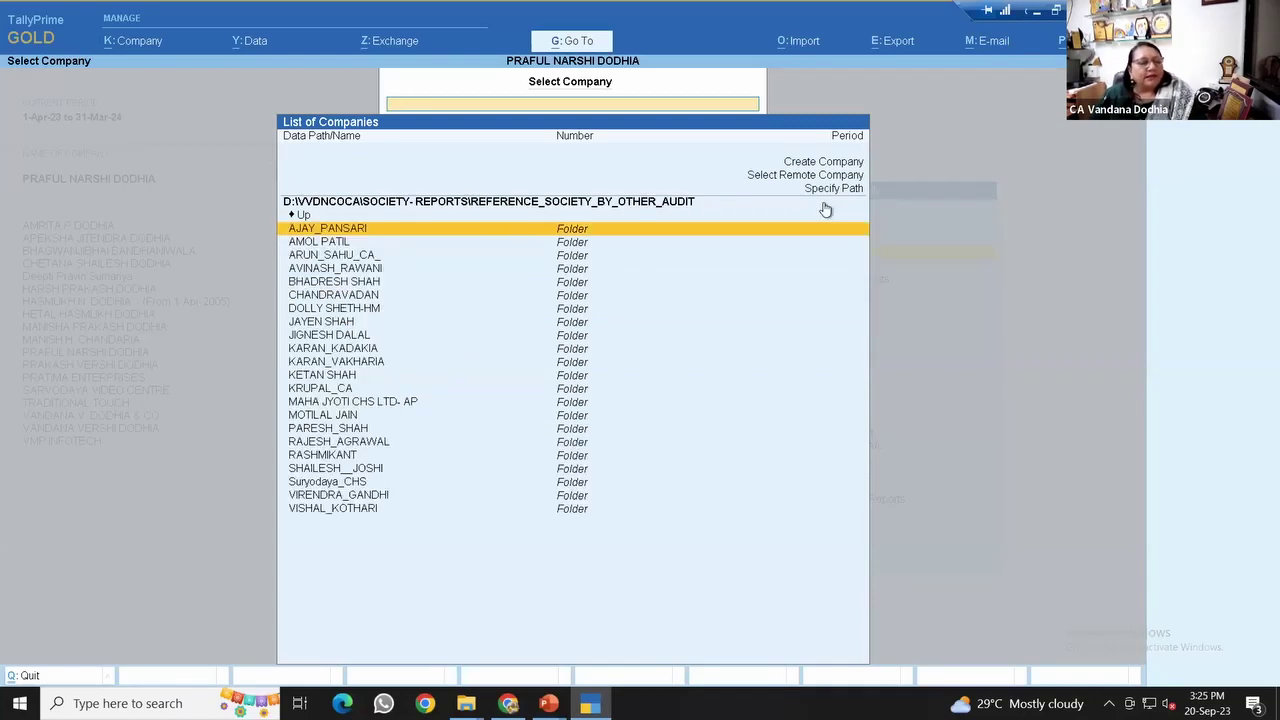
# Open the YOGI INDUSTRIAL CHS folder inside the twelfth reference folder.
pyautogui.press('Down')
pyautogui.press('Down')
pyautogui.press('Down')
pyautogui.press('Down')
pyautogui.press('Down')
pyautogui.press('Down')
pyautogui.press('Down')
pyautogui.press('Down')
pyautogui.press('Down')
pyautogui.press('Down')
pyautogui.press('Down')
pyautogui.press('Return')
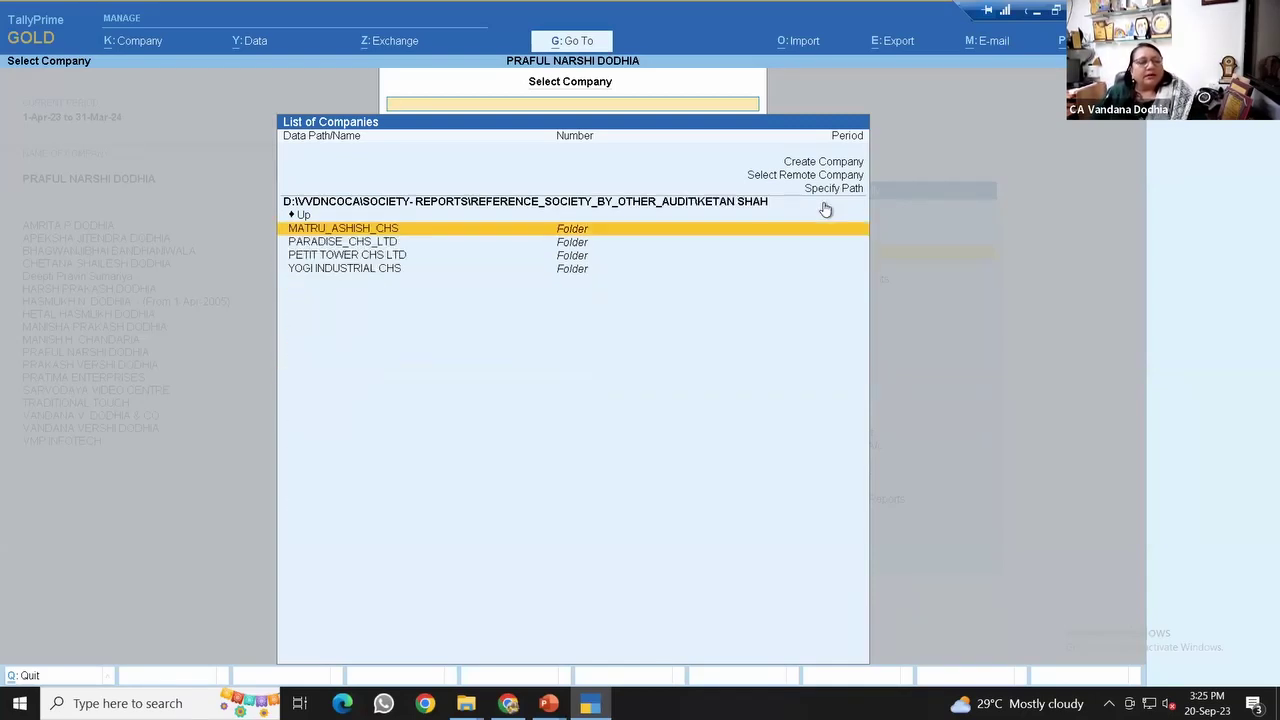
pyautogui.press('Down')
pyautogui.press('Down')
pyautogui.press('Down')
pyautogui.press('Return')
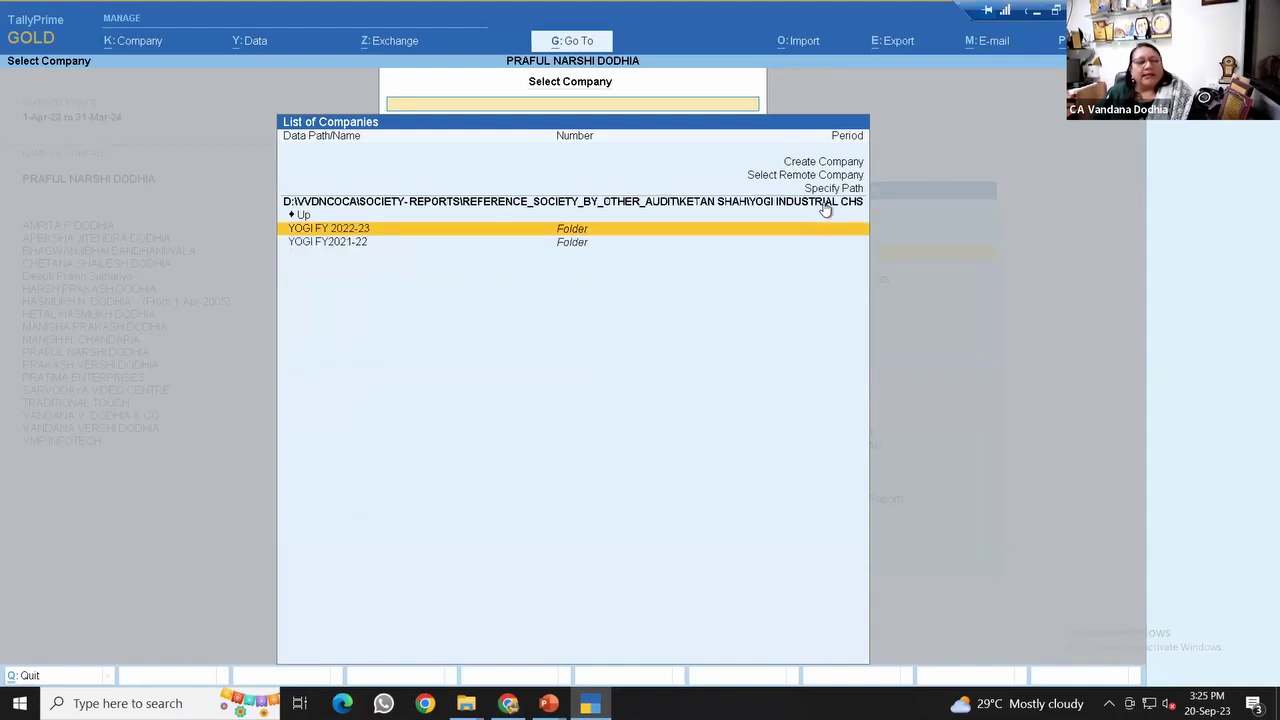
# Look for company data in the YOGI FY 2022-23 folder, and leave the company selection.
pyautogui.click(732, 206)
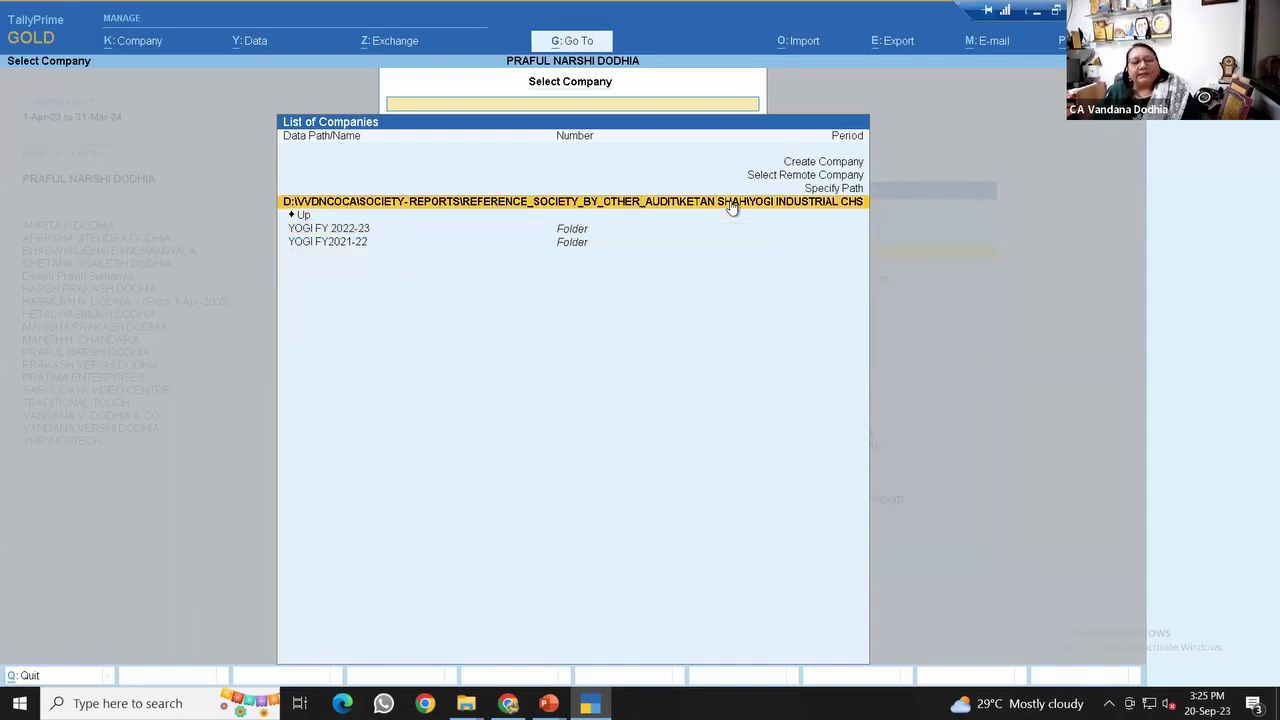
pyautogui.click(320, 232)
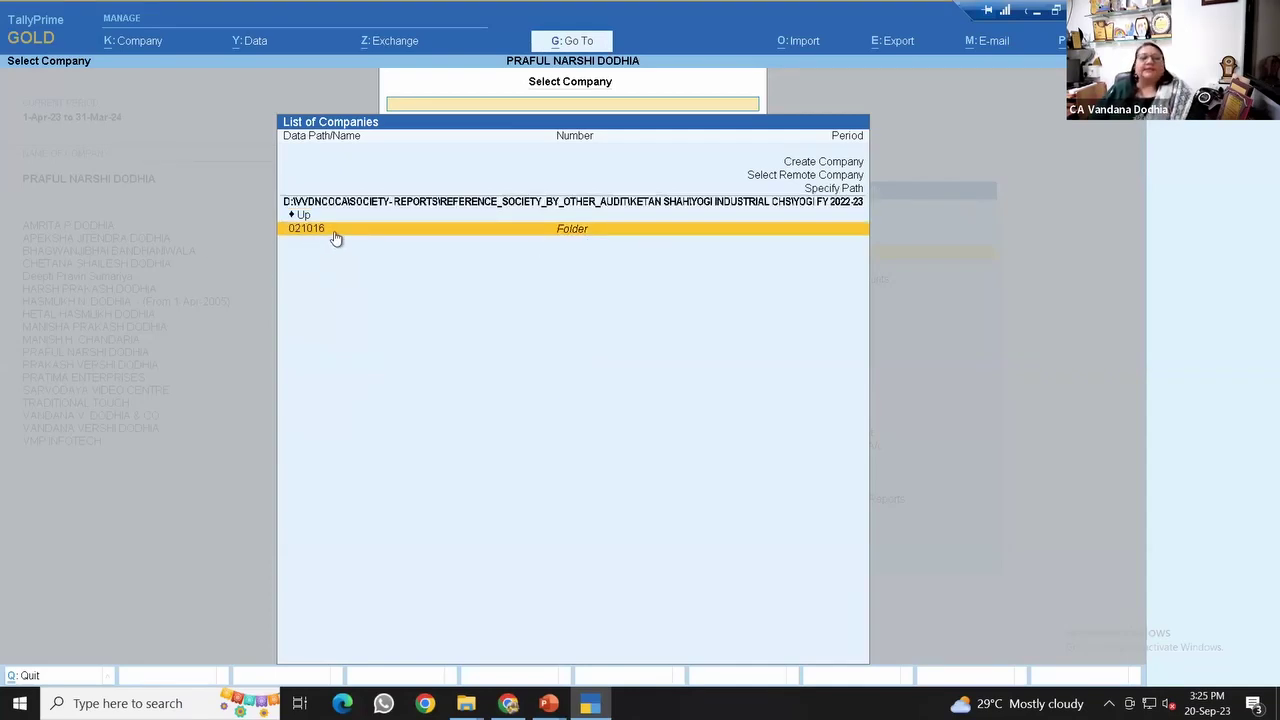
pyautogui.press('Escape')
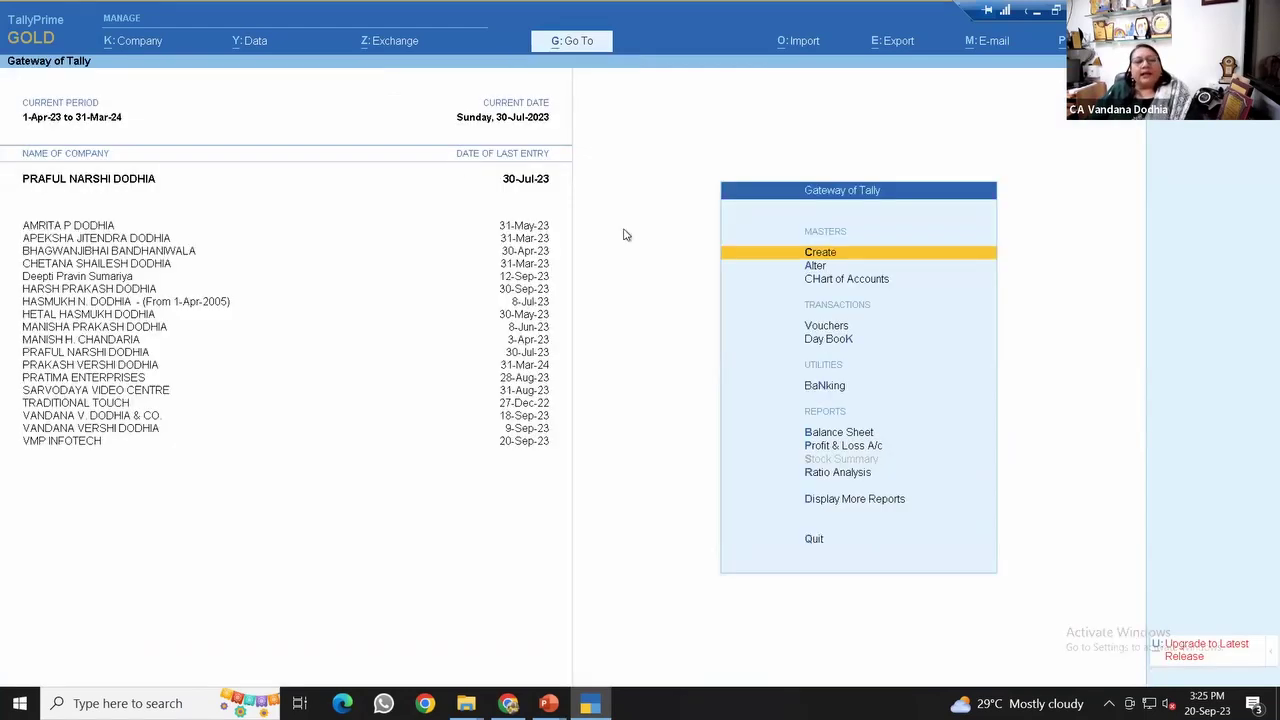
# Switch to the desktop and launch the separate TallyPrime3 installation.
pyautogui.press('F3')
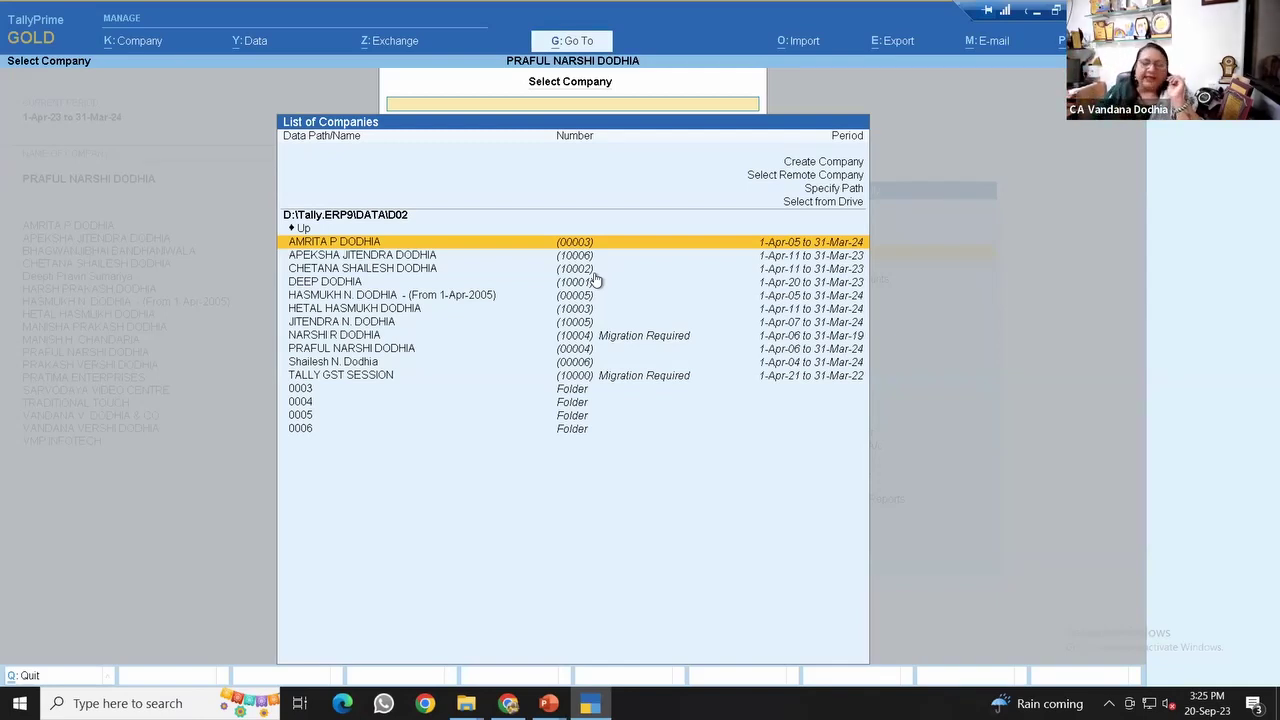
pyautogui.press('super')
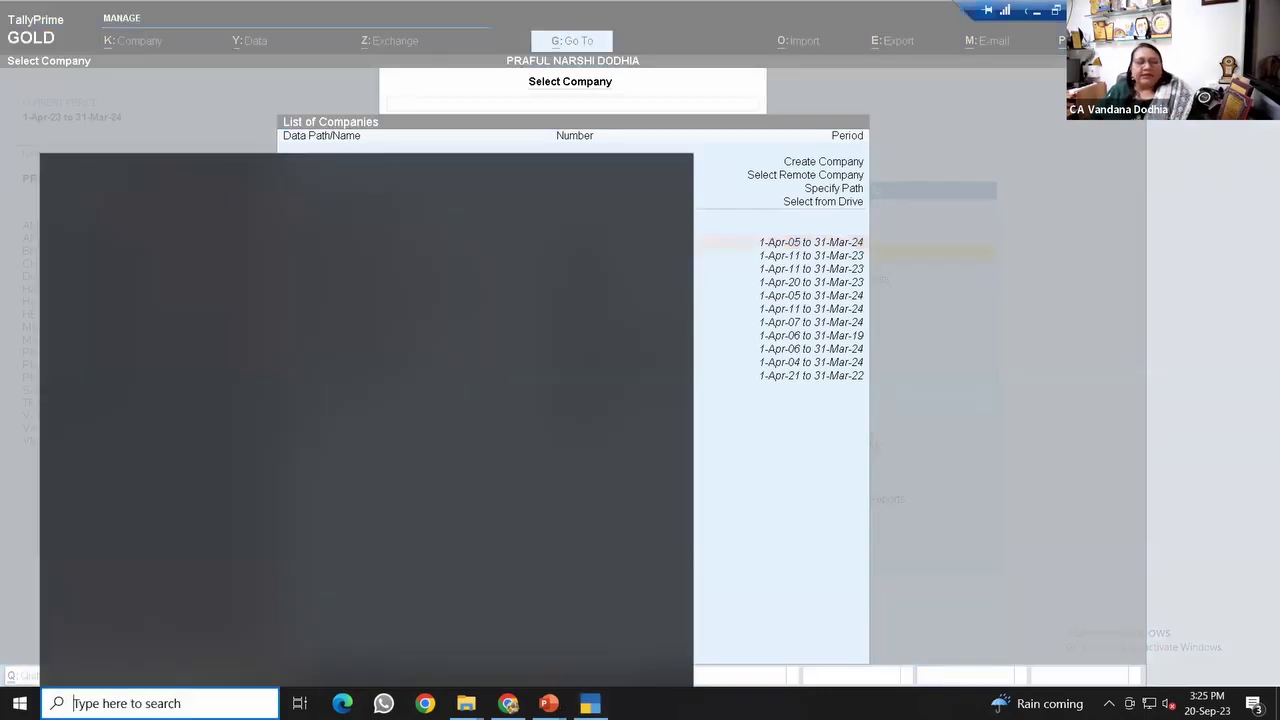
pyautogui.press('super')
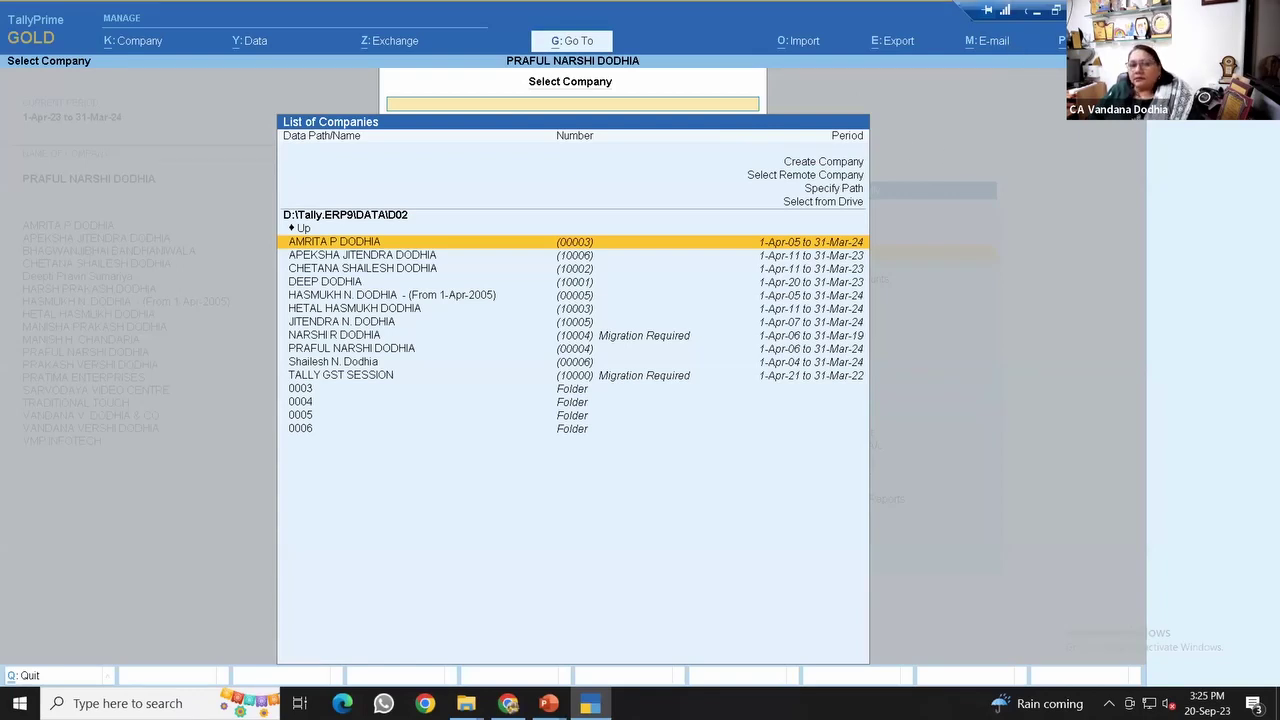
pyautogui.press('super+d')
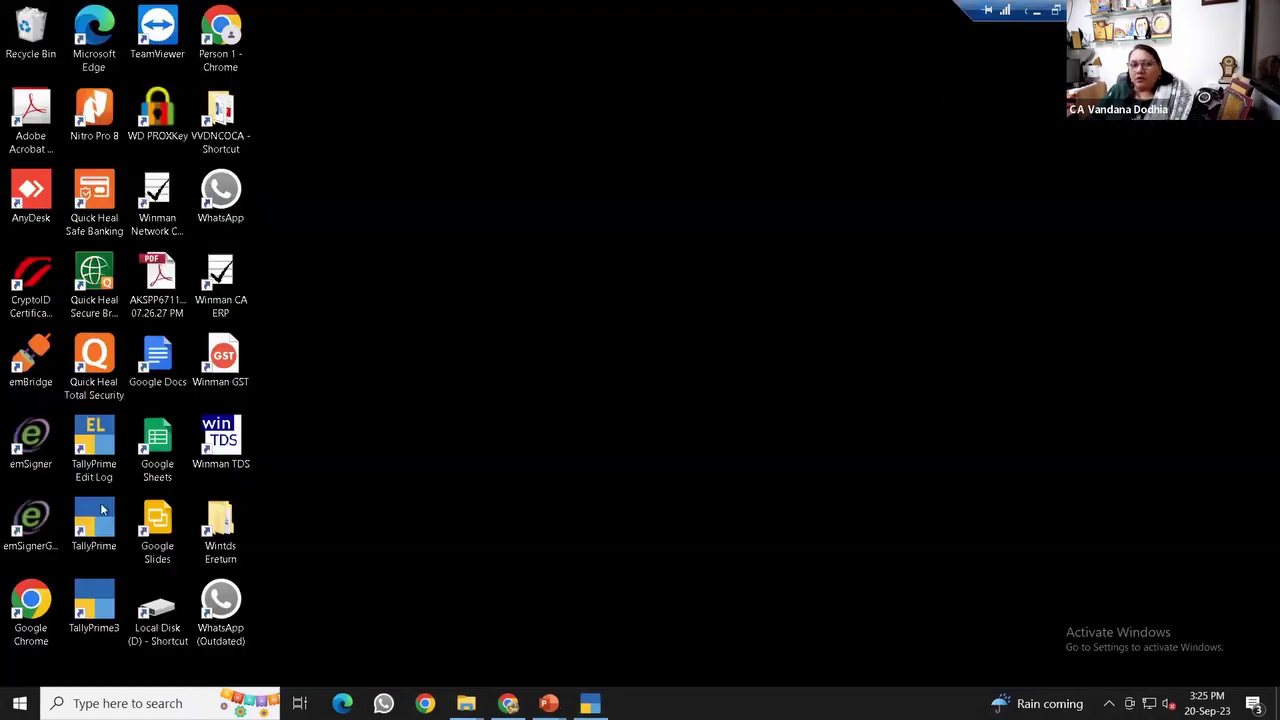
pyautogui.doubleClick(91, 604)
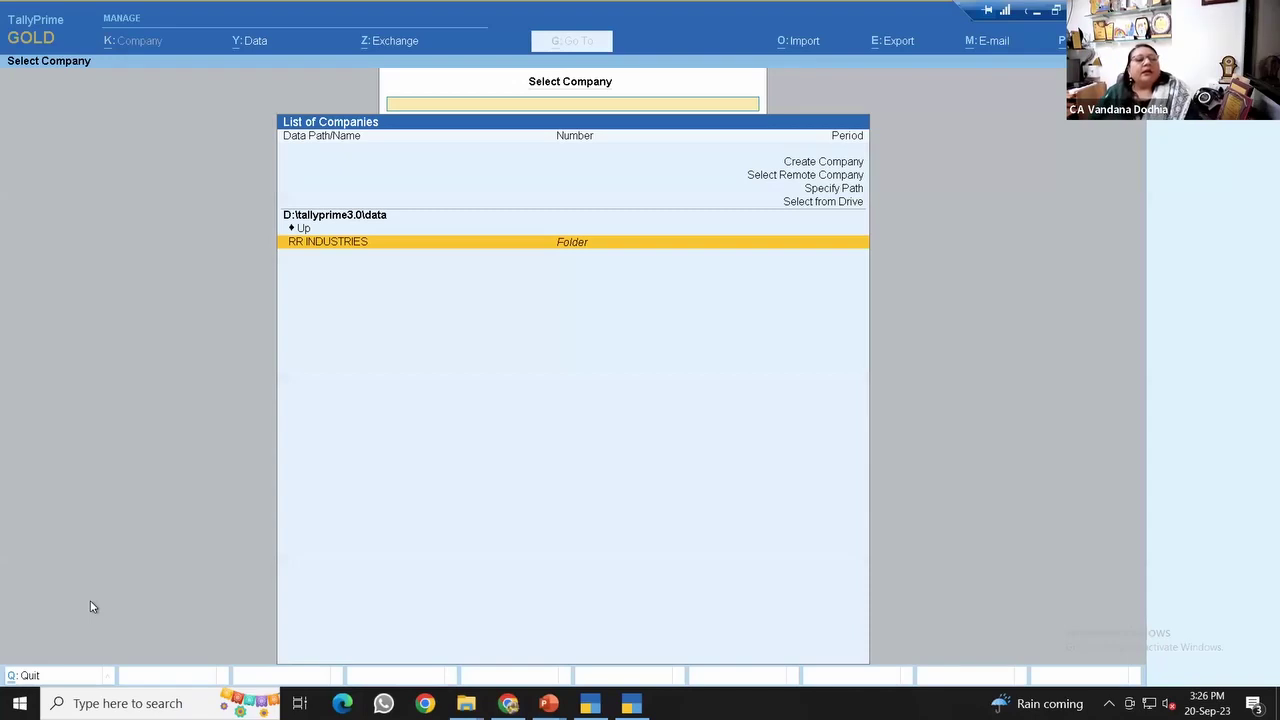
pyautogui.press('Up')
pyautogui.press('Up')
pyautogui.press('Up')
pyautogui.press('Return')
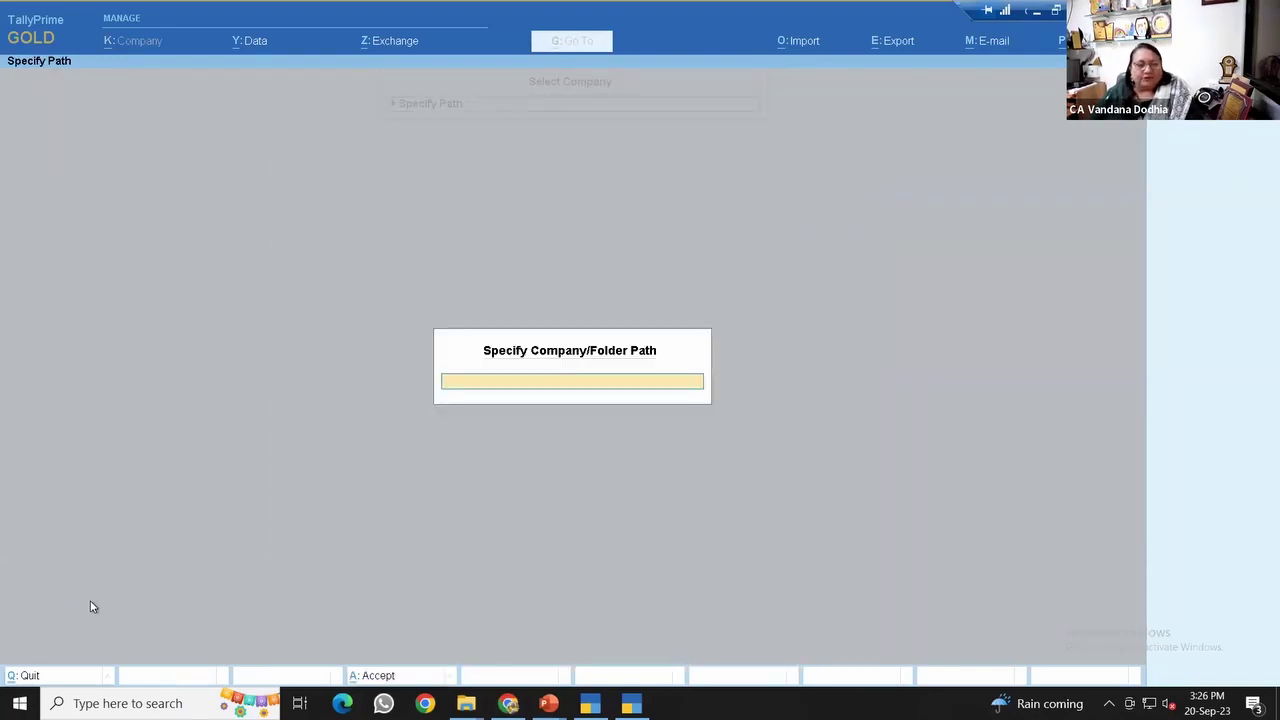
pyautogui.press('Return')
pyautogui.press('Escape')
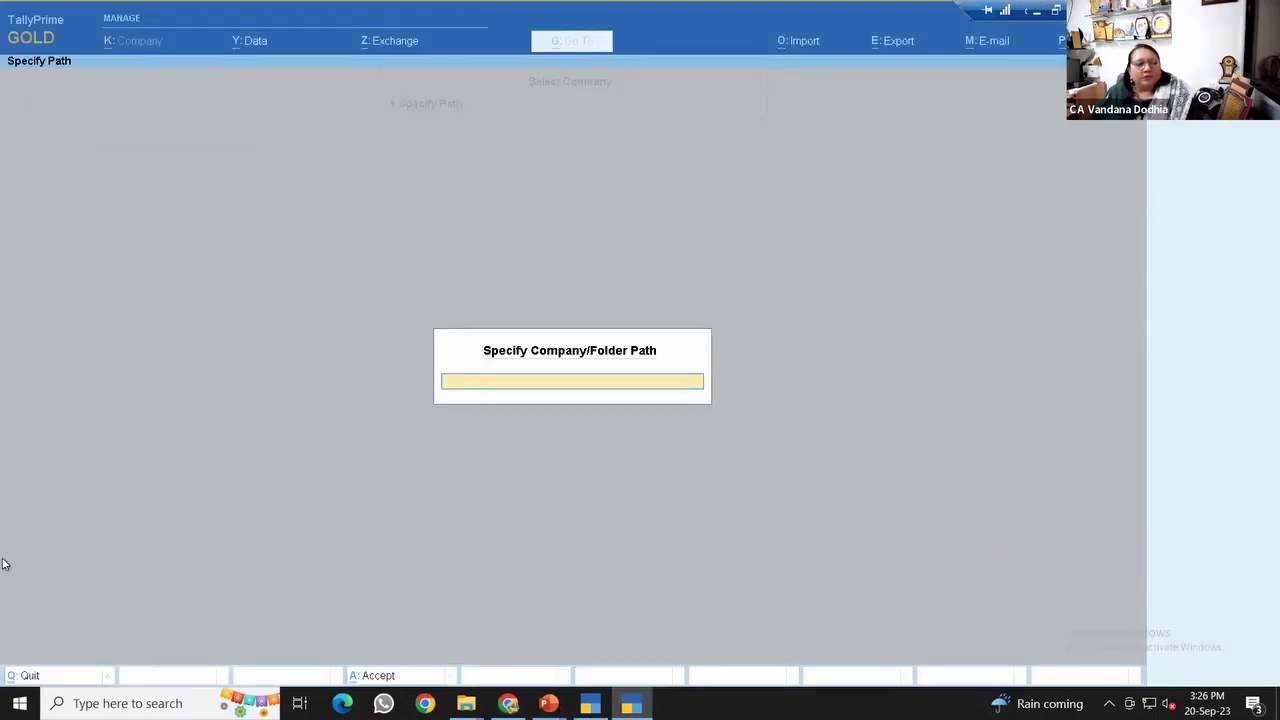
pyautogui.press('Escape')
# Choose to select a company from a drive and open the folder D:\VVDNCOCA.
pyautogui.press('Up')
pyautogui.press('Up')
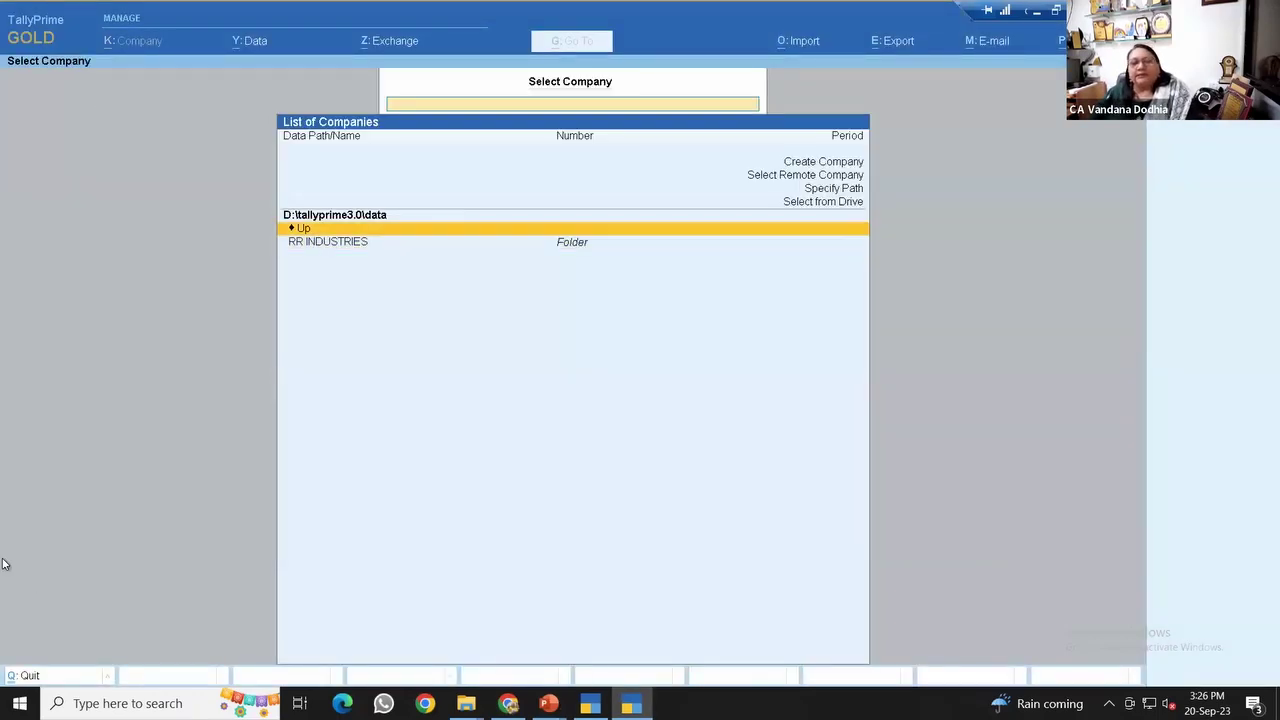
pyautogui.press('Return')
pyautogui.write('d')
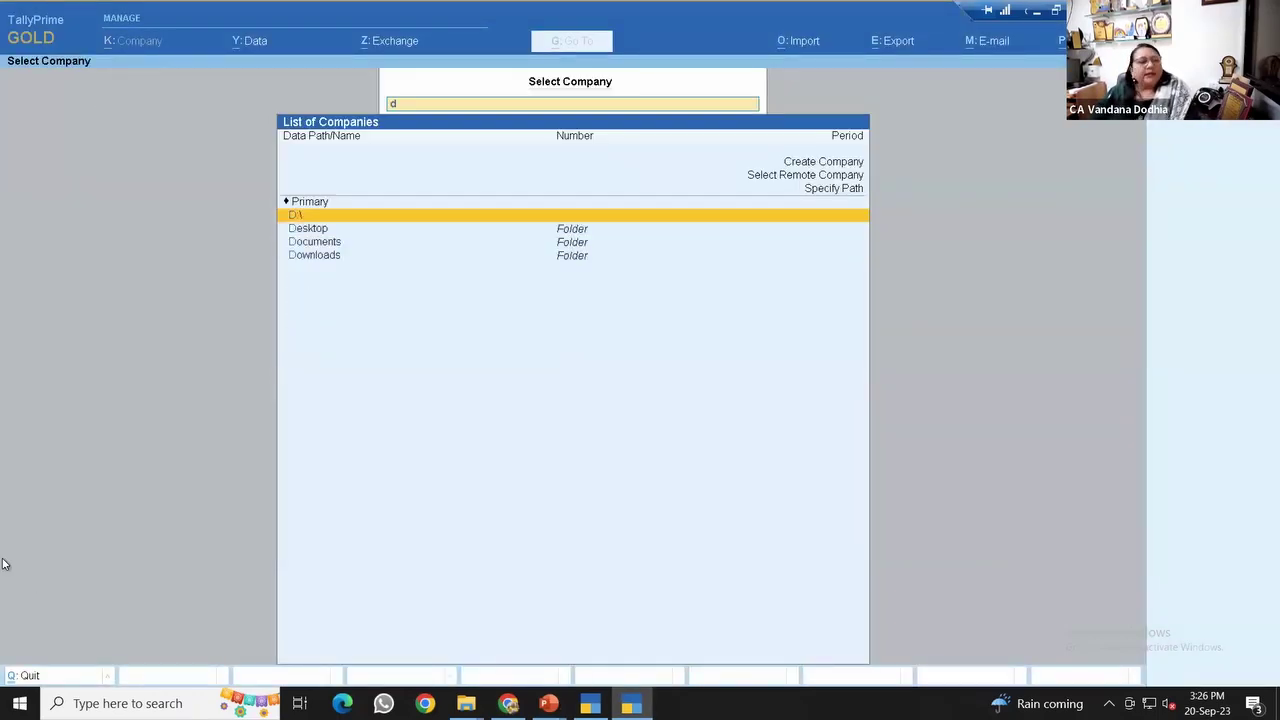
pyautogui.press('Return')
pyautogui.write('v')
pyautogui.press('Return')
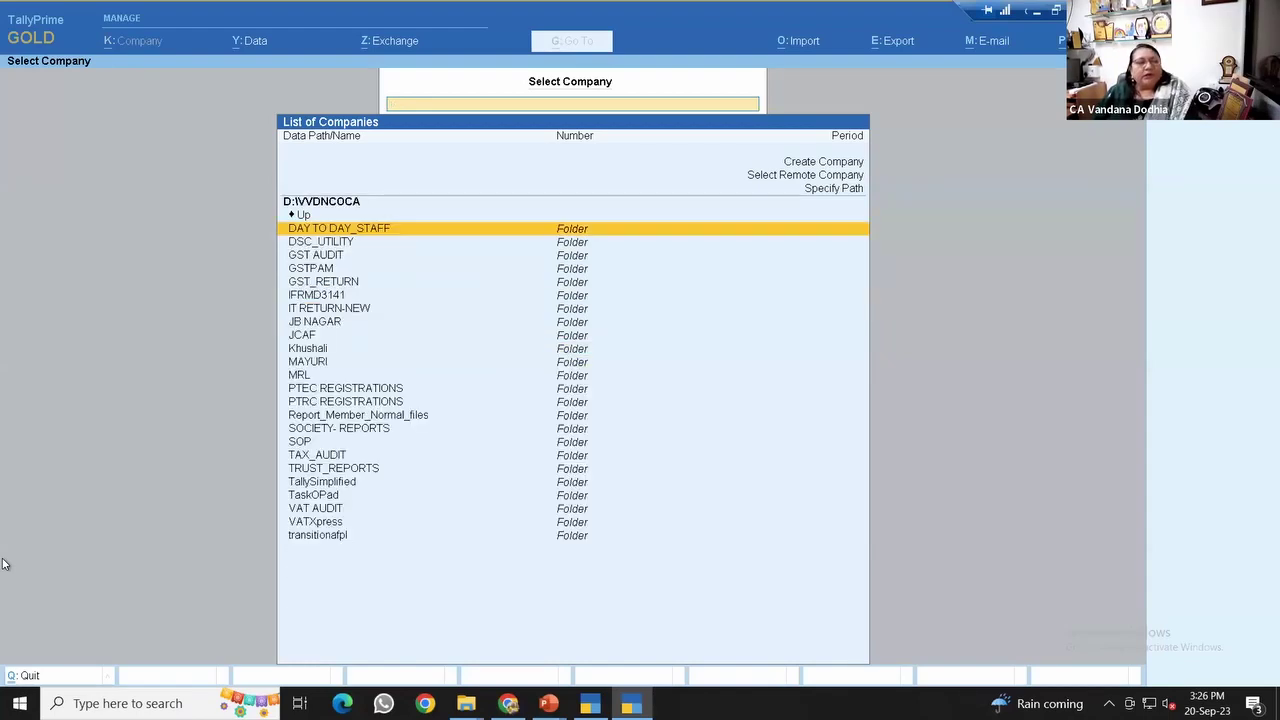
# Open the SOCIETY- REPORTS folder and its REFERENCE_SOCIETY_BY_OTHER_AUDIT subfolder.
pyautogui.write('so')
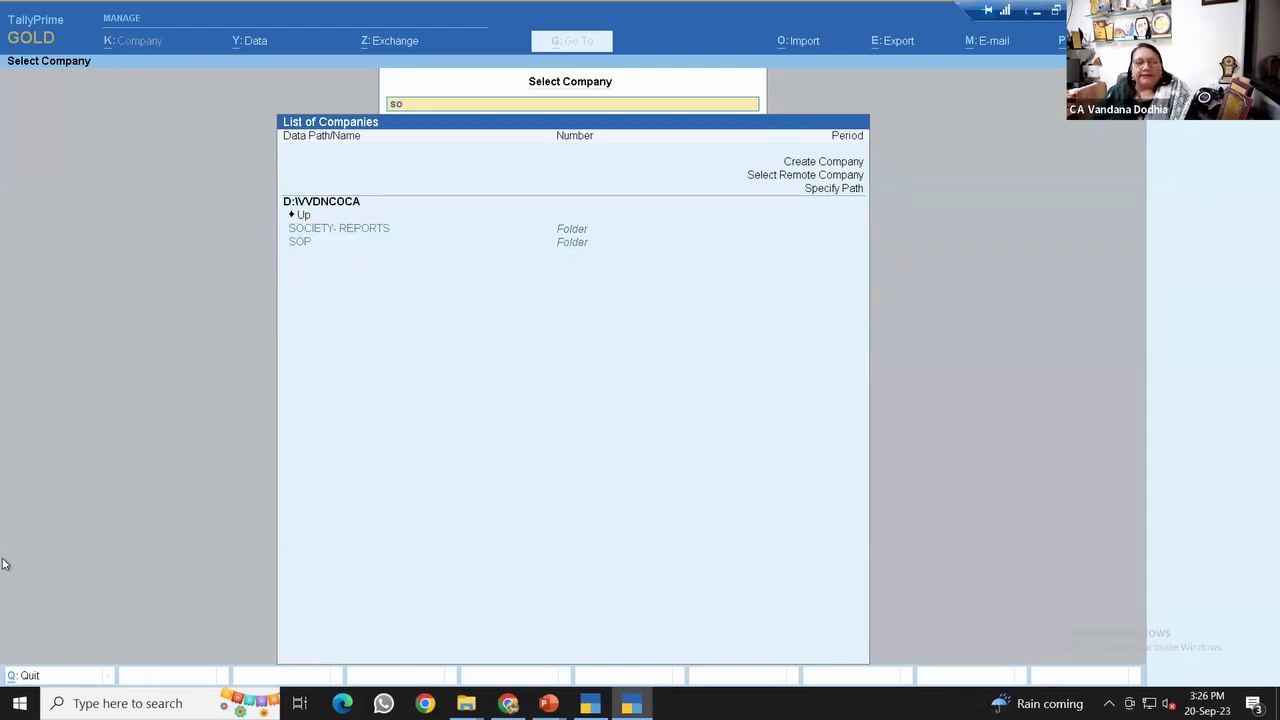
pyautogui.press('Return')
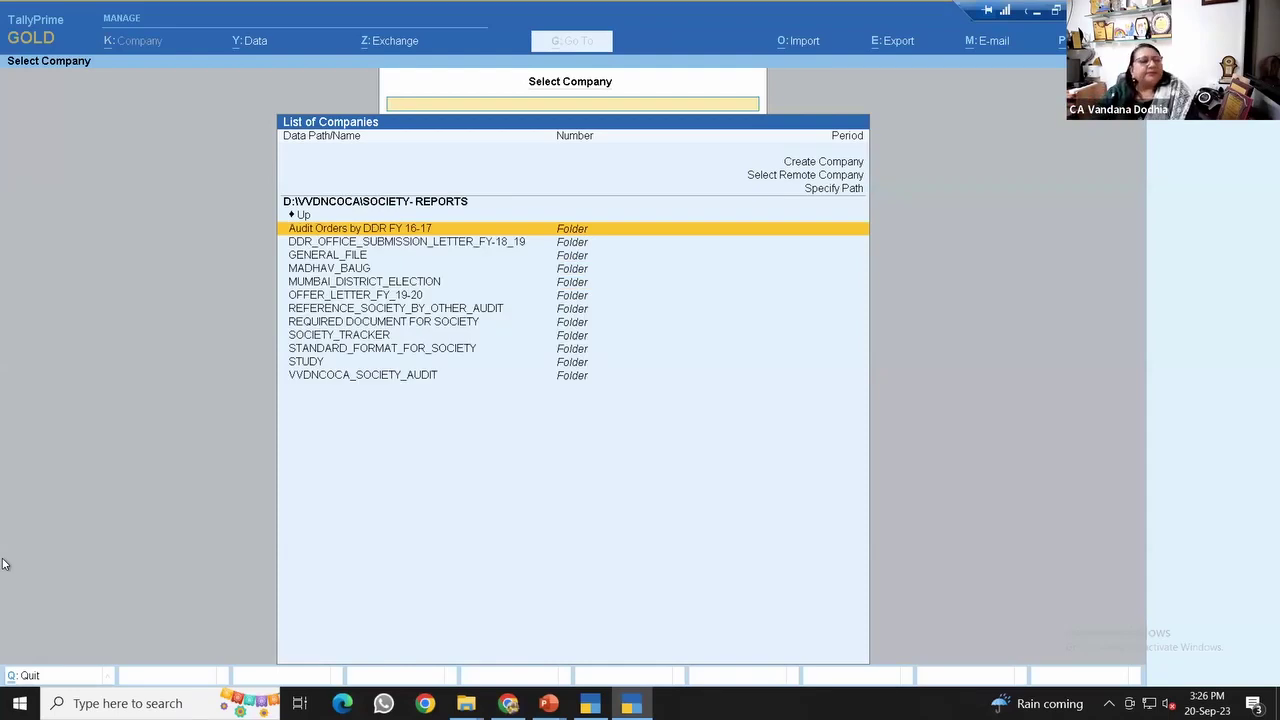
pyautogui.write('k')
pyautogui.press('BackSpace')
pyautogui.write('r')
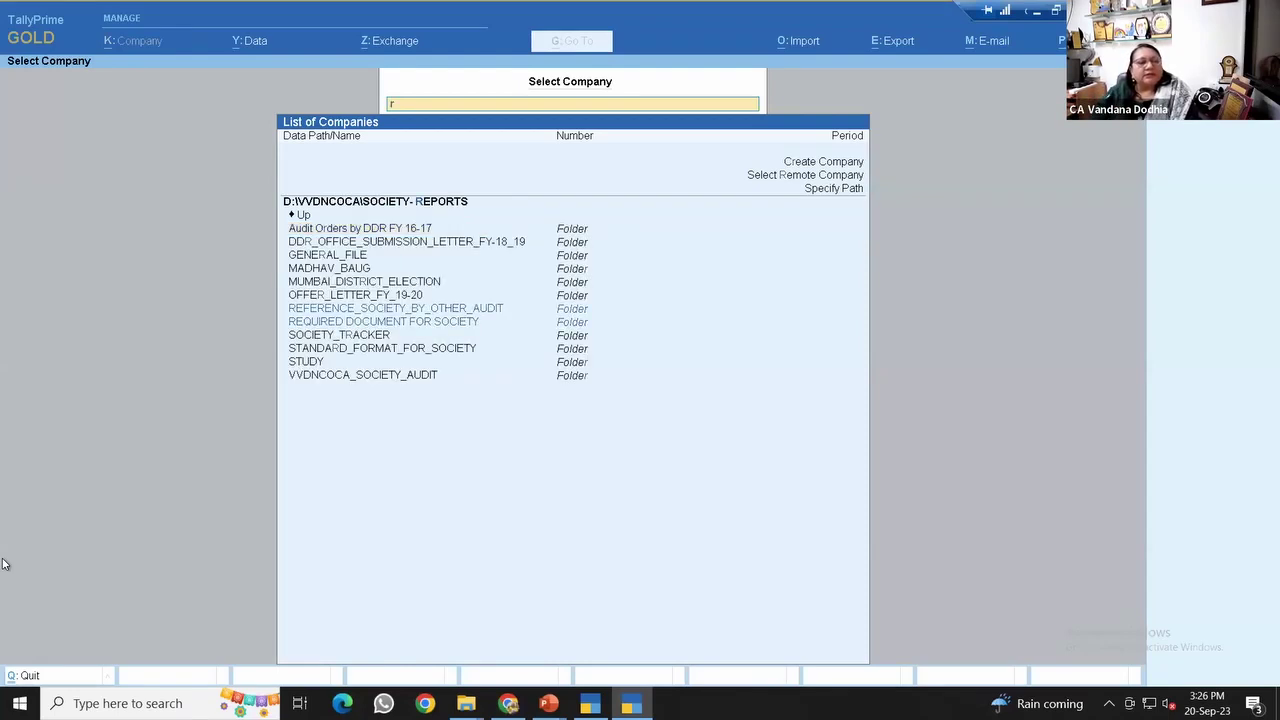
pyautogui.press('Return')
# Load Yogi Industrial Premises Cop-Op Society Ltd from YOGI INDUSTRIAL CHS\YOGI FY 2022-23 inside the reference person's folder.
pyautogui.write('ke')
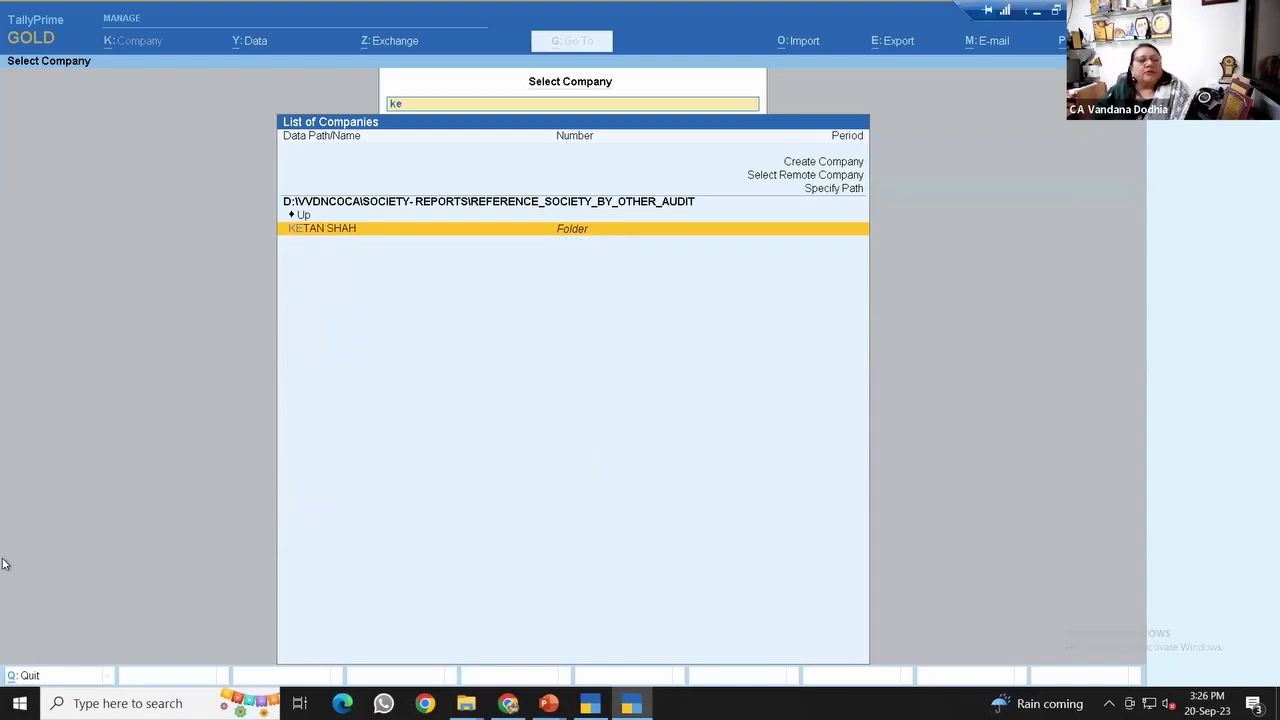
pyautogui.press('Return')
pyautogui.press('Down')
pyautogui.press('Down')
pyautogui.press('Down')
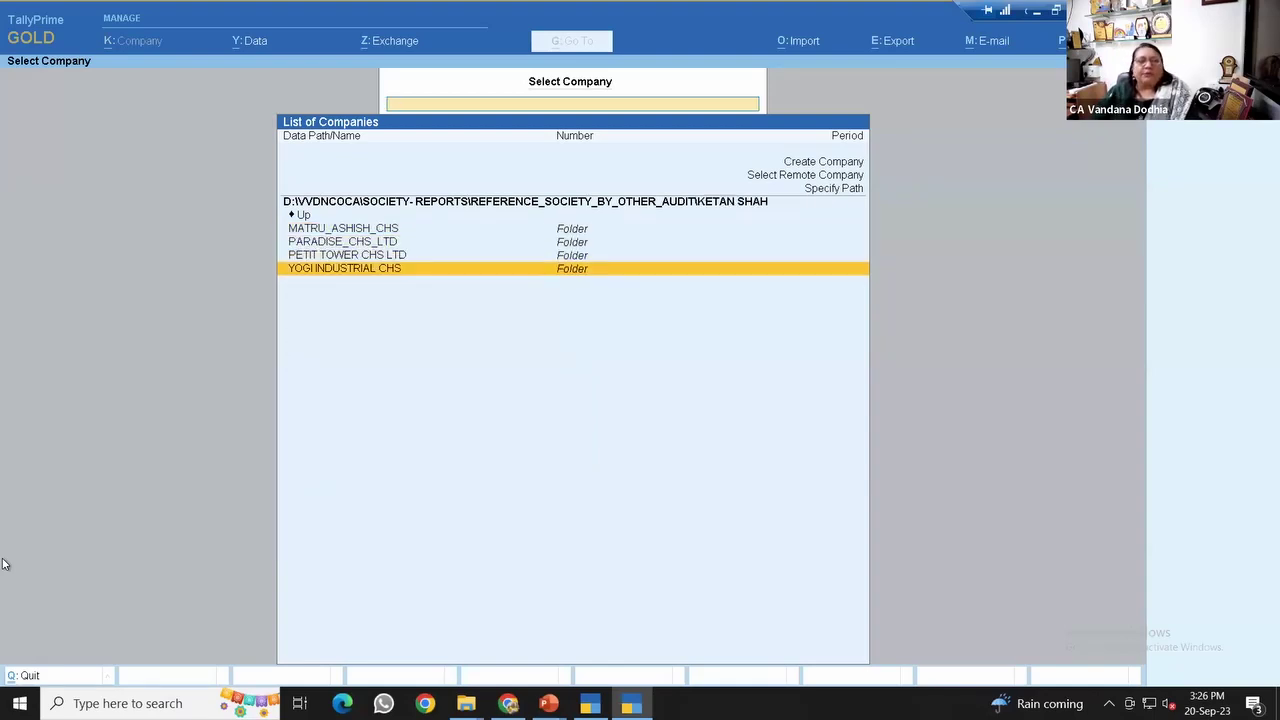
pyautogui.press('Return')
pyautogui.press('Return')
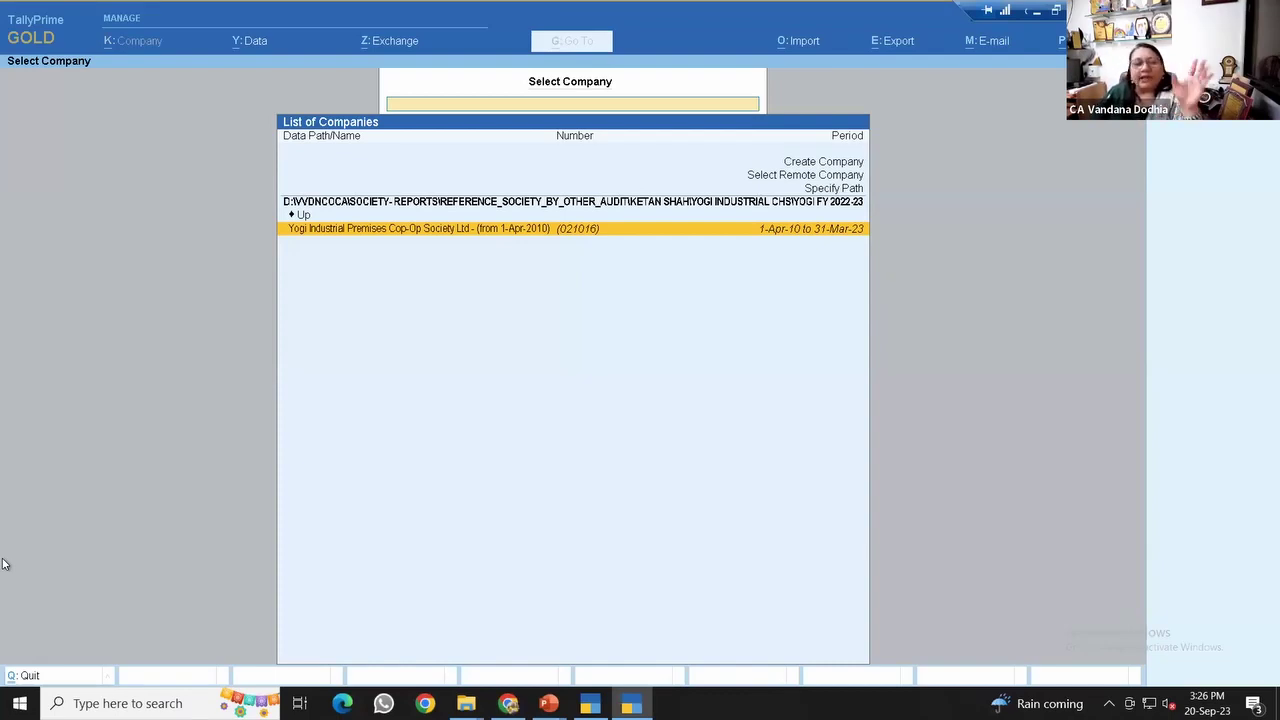
pyautogui.press('Return')
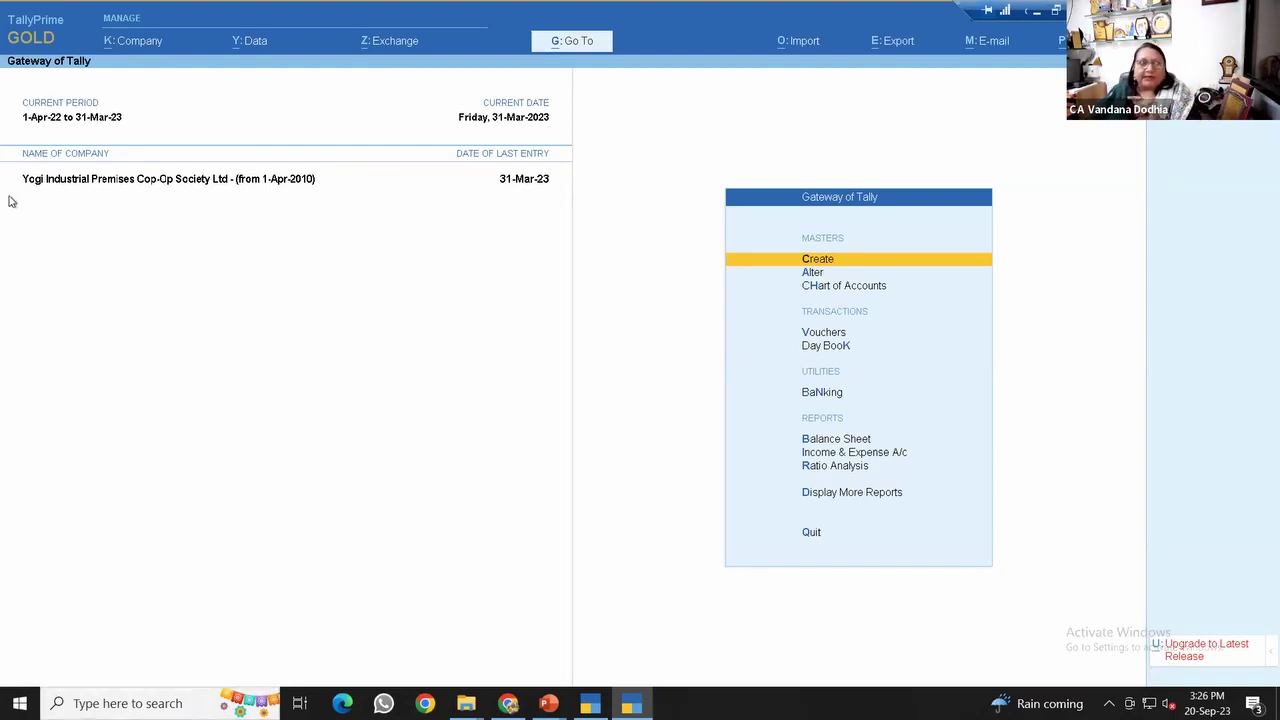
# Start selecting another company from a drive, and browse to D:\VVDNCOCA.
pyautogui.click(129, 49)
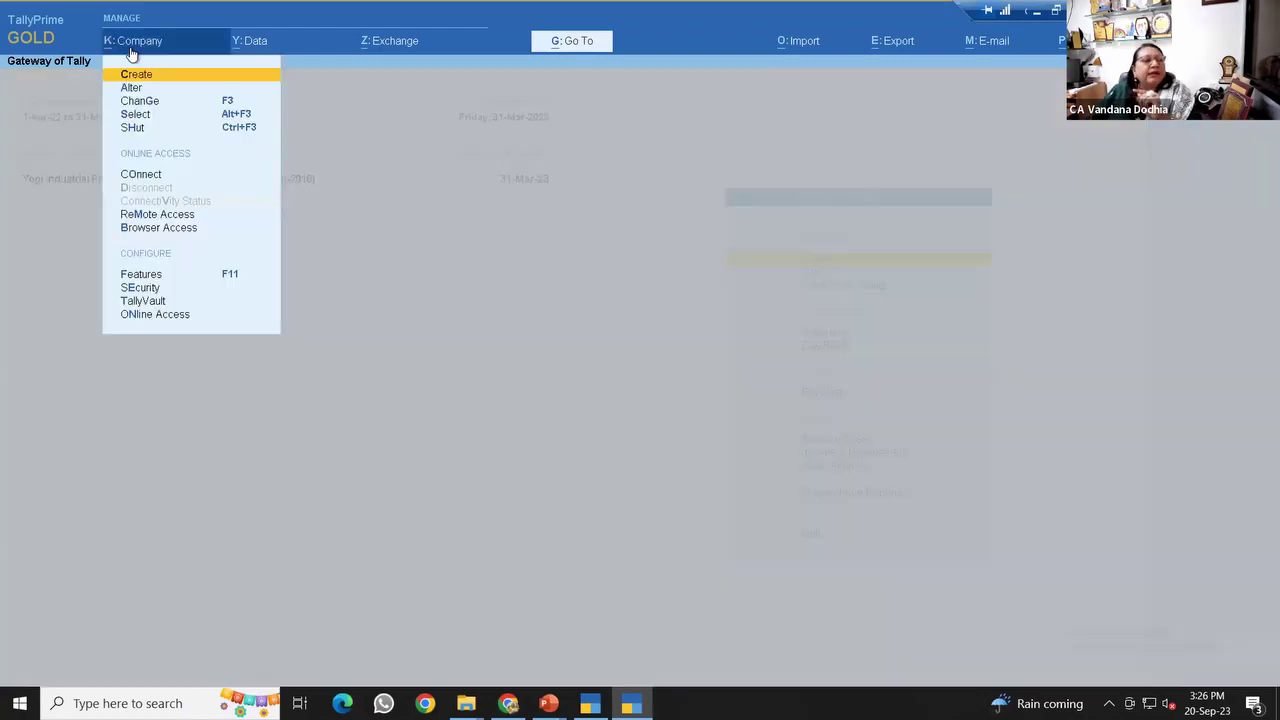
pyautogui.click(150, 116)
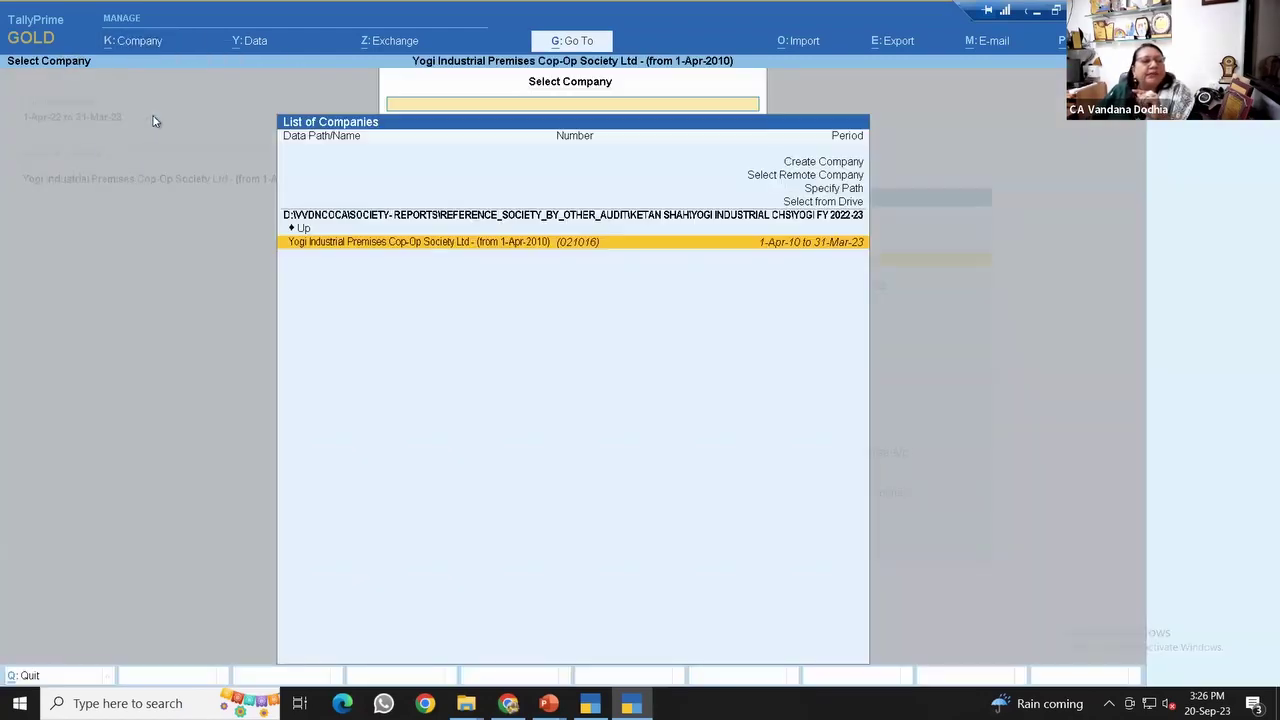
pyautogui.click(840, 203)
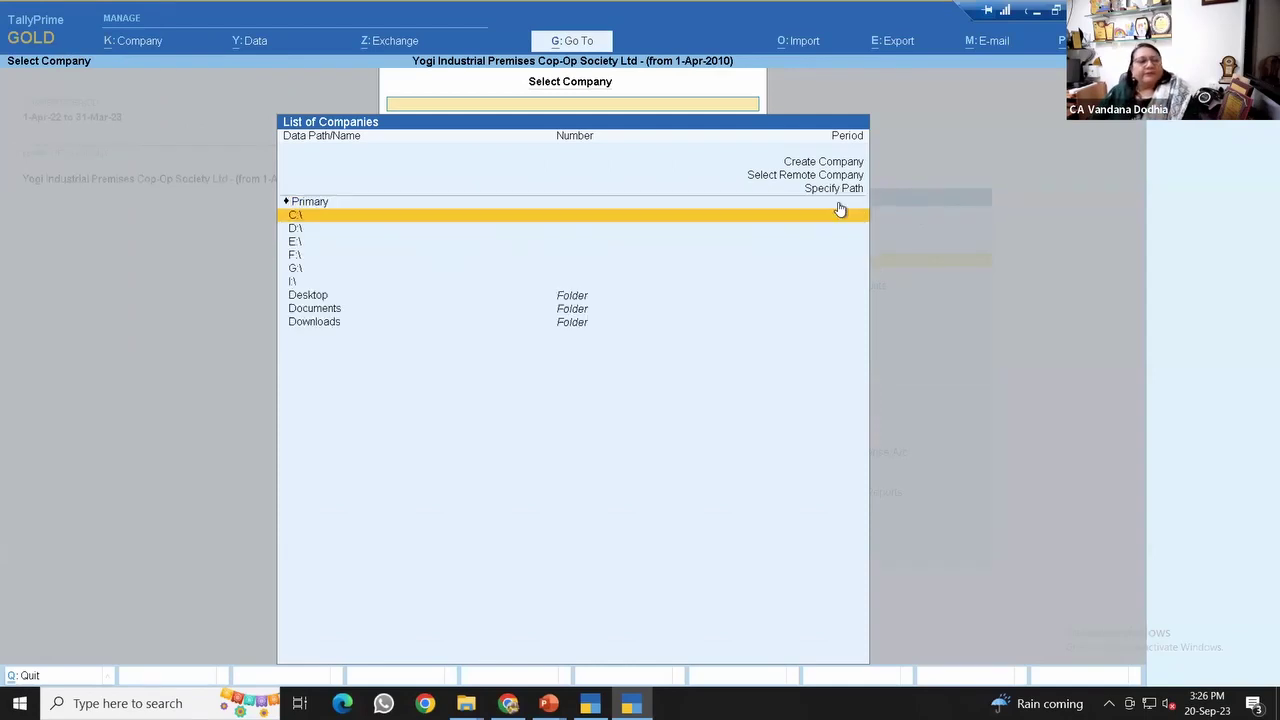
pyautogui.press('Down')
pyautogui.press('Return')
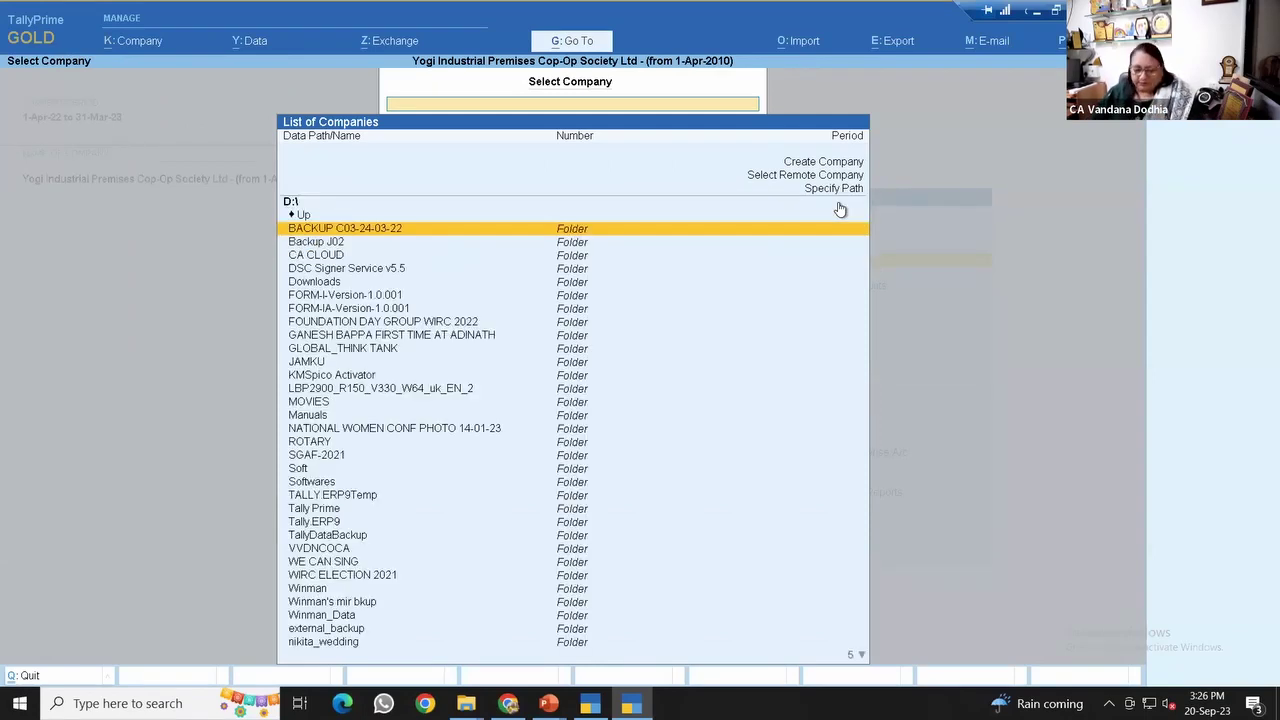
pyautogui.write('v')
pyautogui.press('Return')
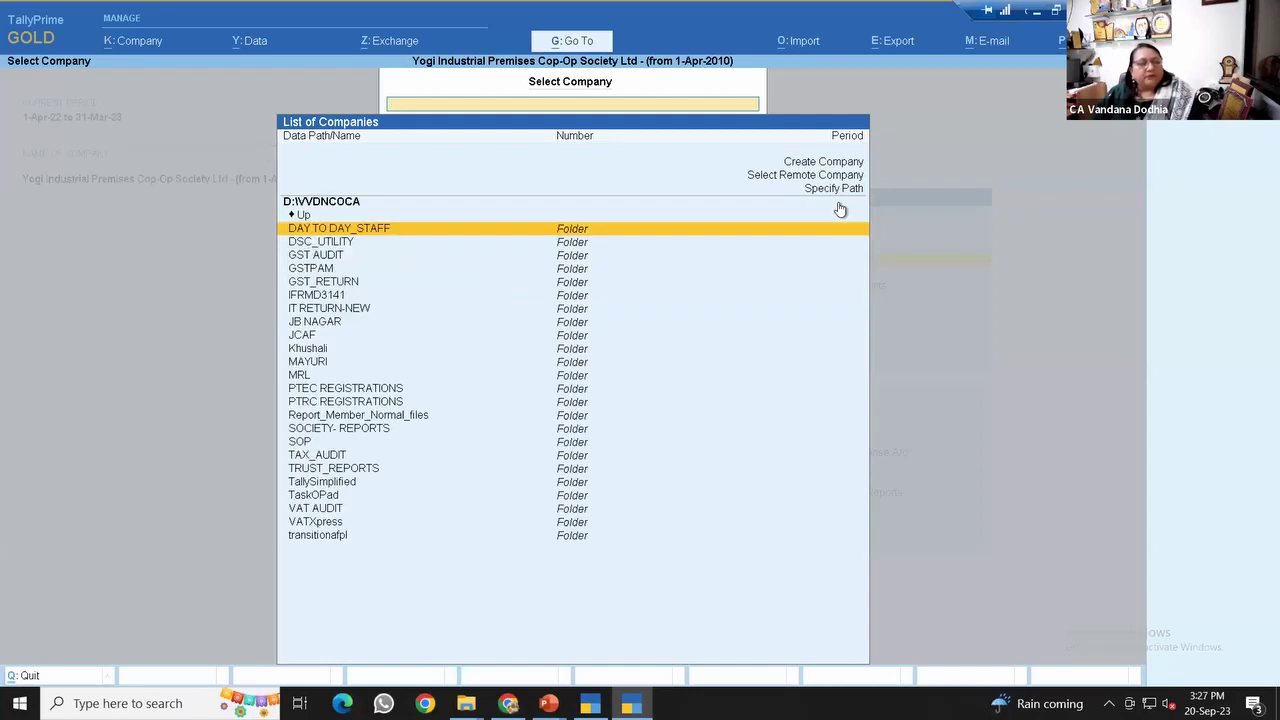
# Open the VIDYA_CHS_LTD folder inside SOCIETY- REPORTS\VVDNCOCA_SOCIETY_AUDIT.
pyautogui.write('so')
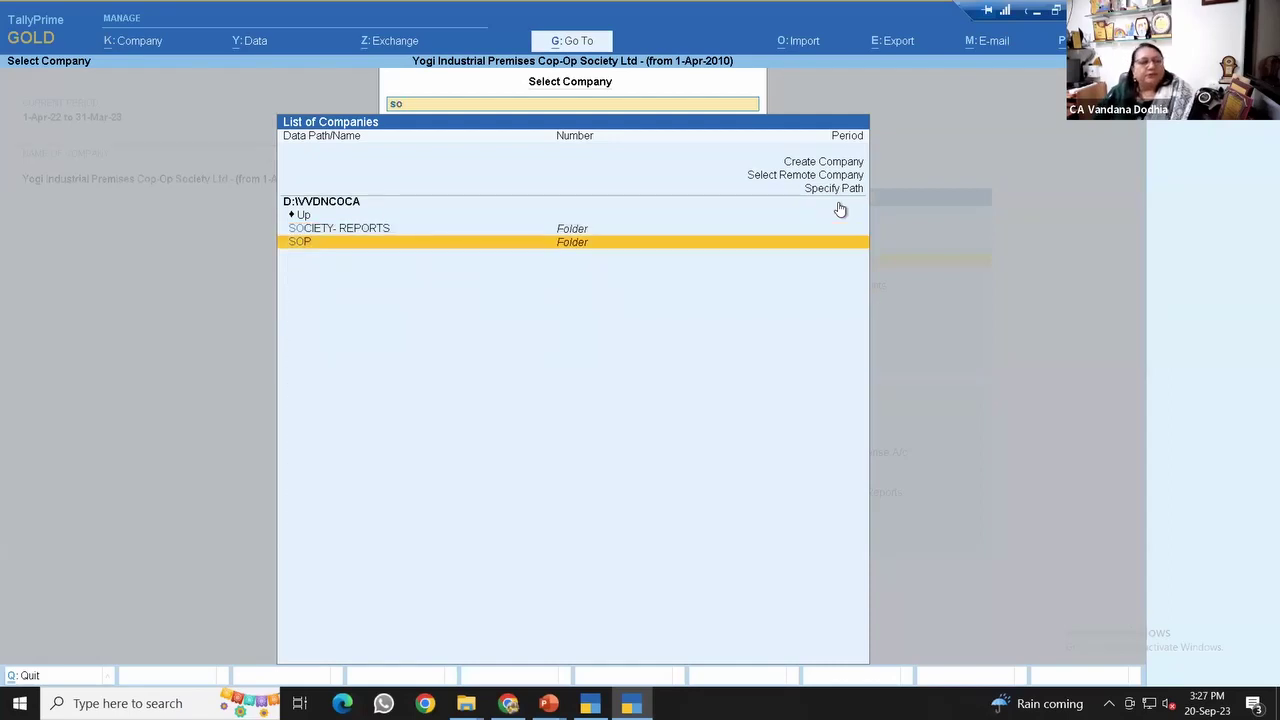
pyautogui.press('Return')
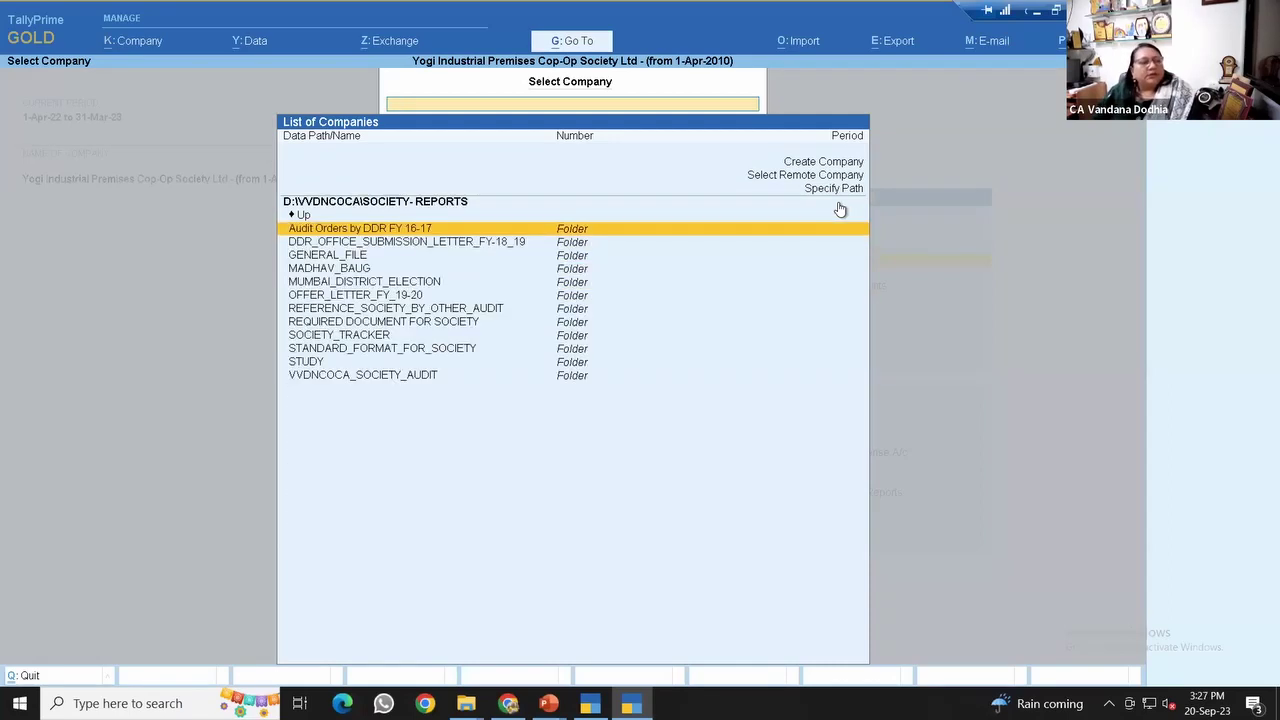
pyautogui.click(366, 378)
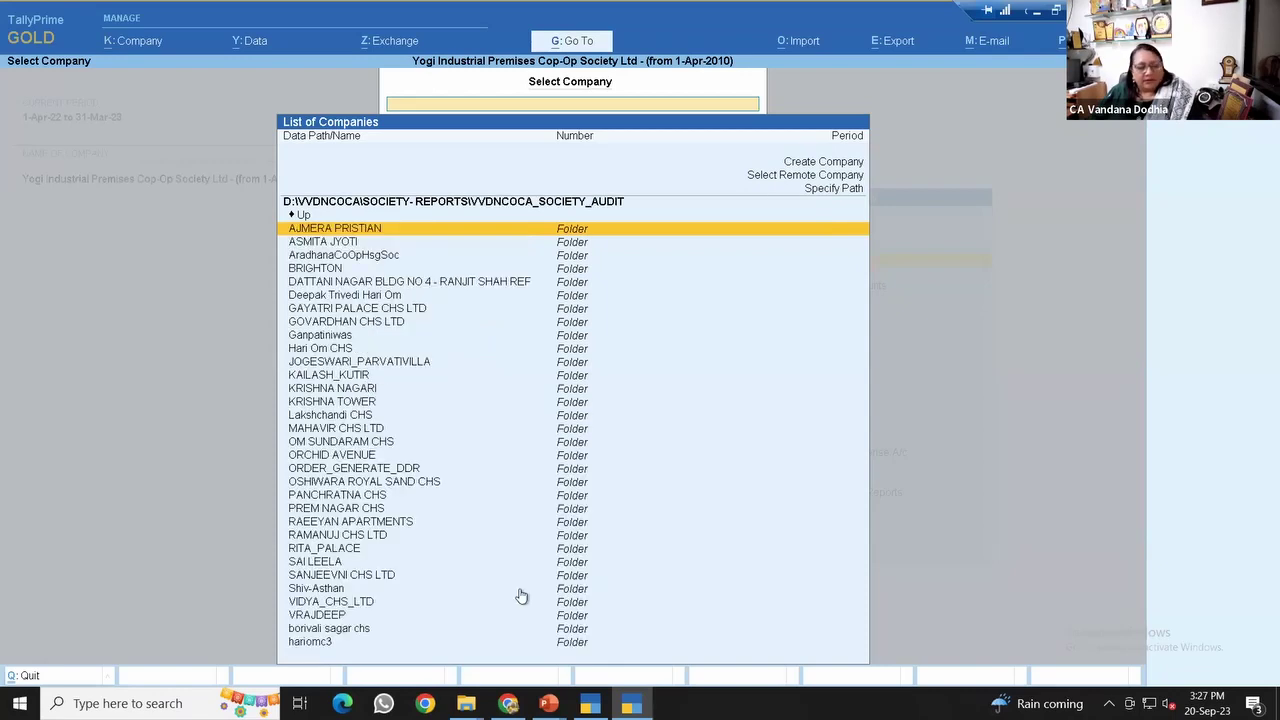
pyautogui.write('v')
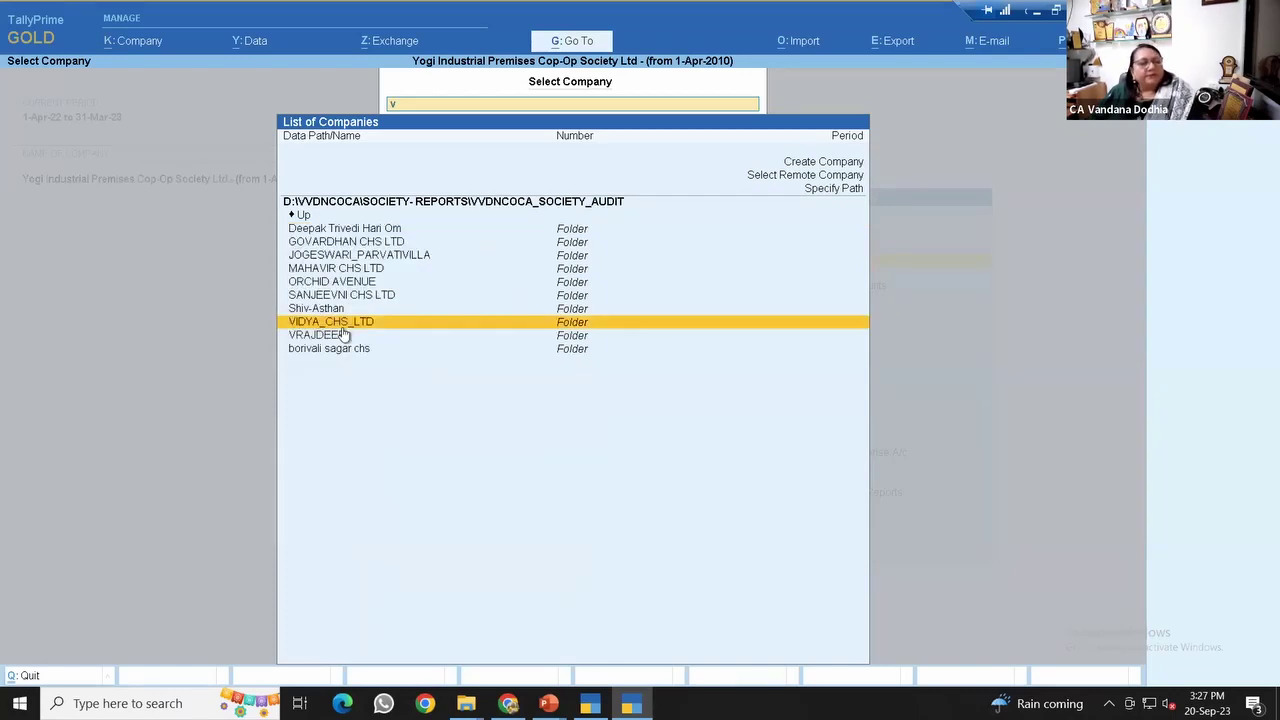
pyautogui.press('Return')
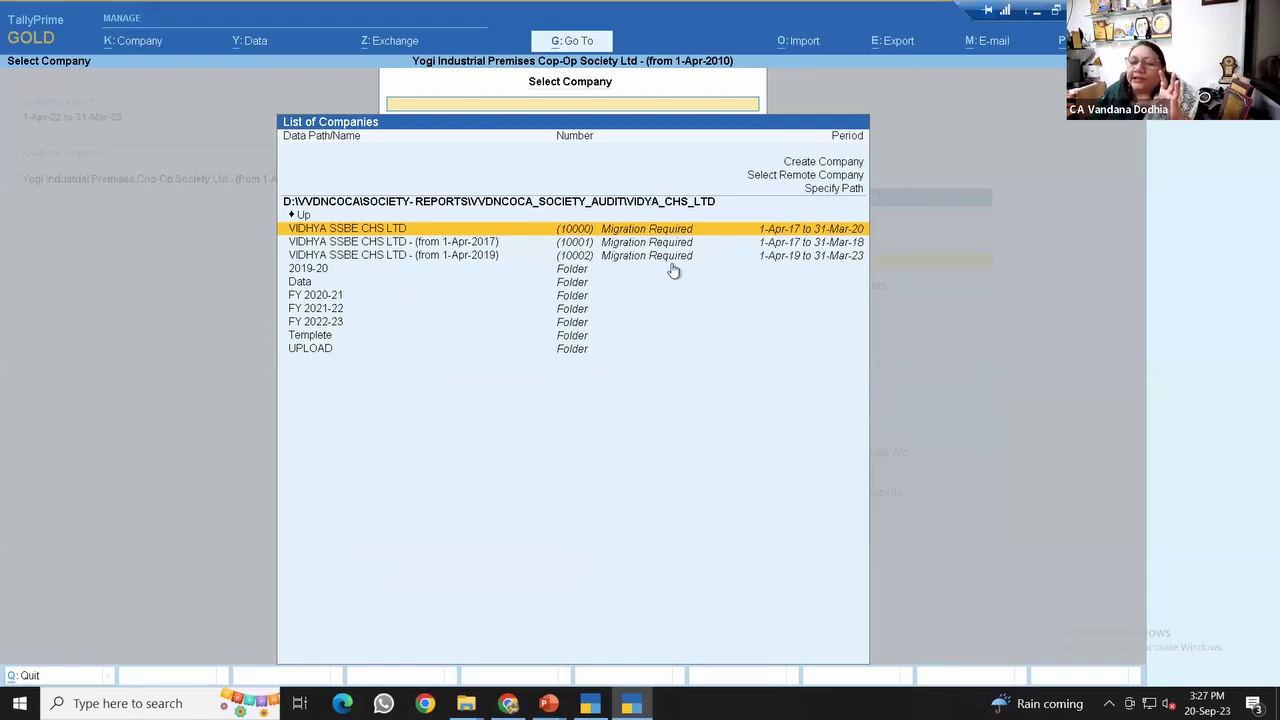
# Migrate VIDHYA SSBE CHS LTD - (from 1-Apr-2017) to the current release with Backup Company Data before Migration set to Yes.
pyautogui.click(392, 245)
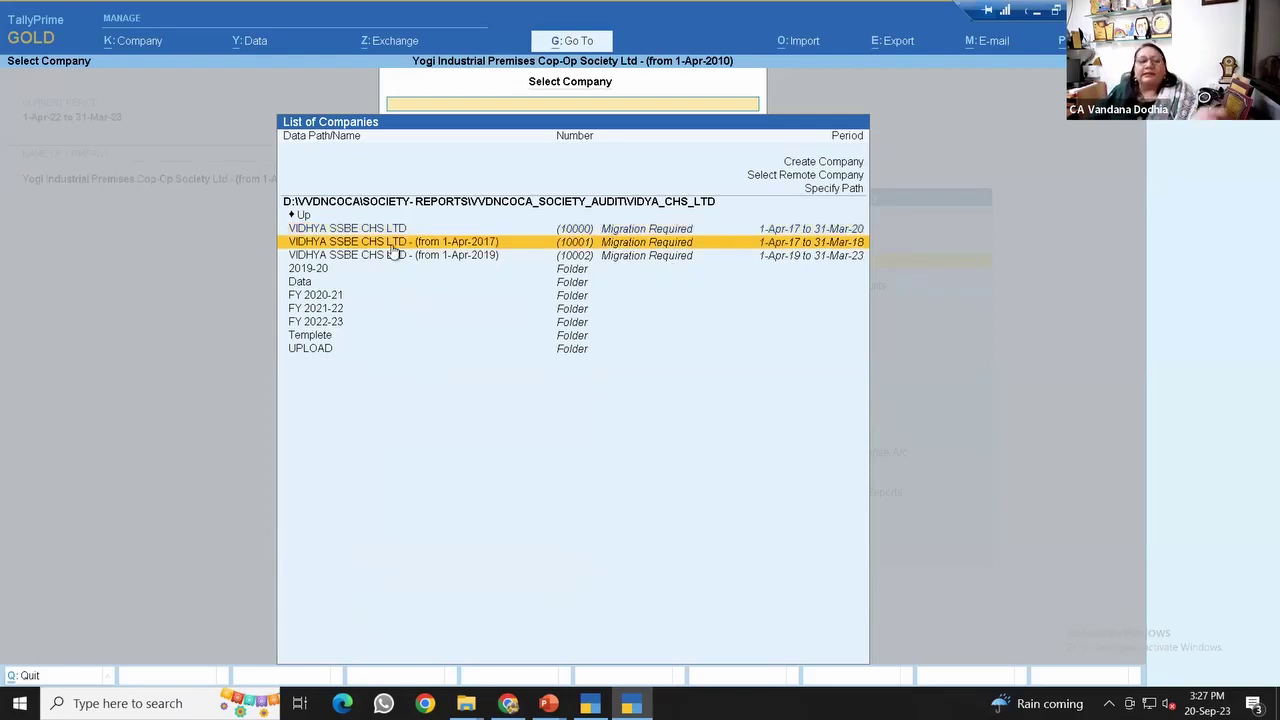
pyautogui.click(393, 249)
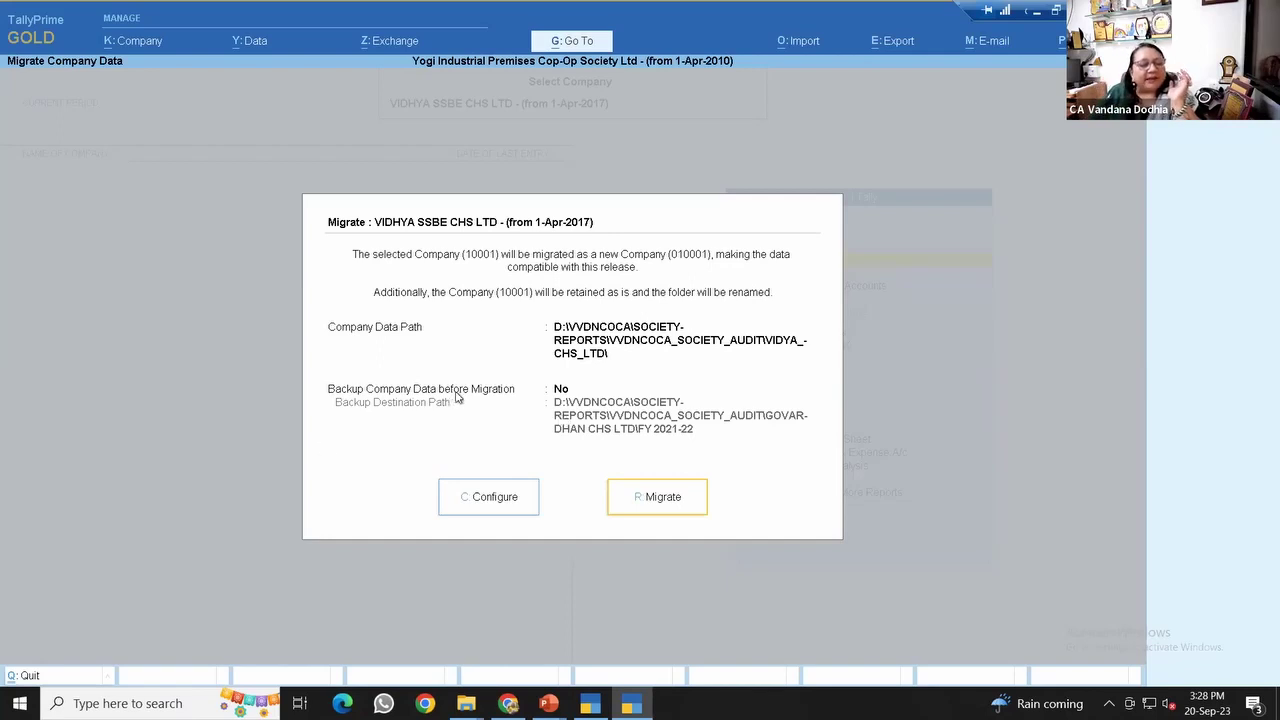
pyautogui.click(487, 504)
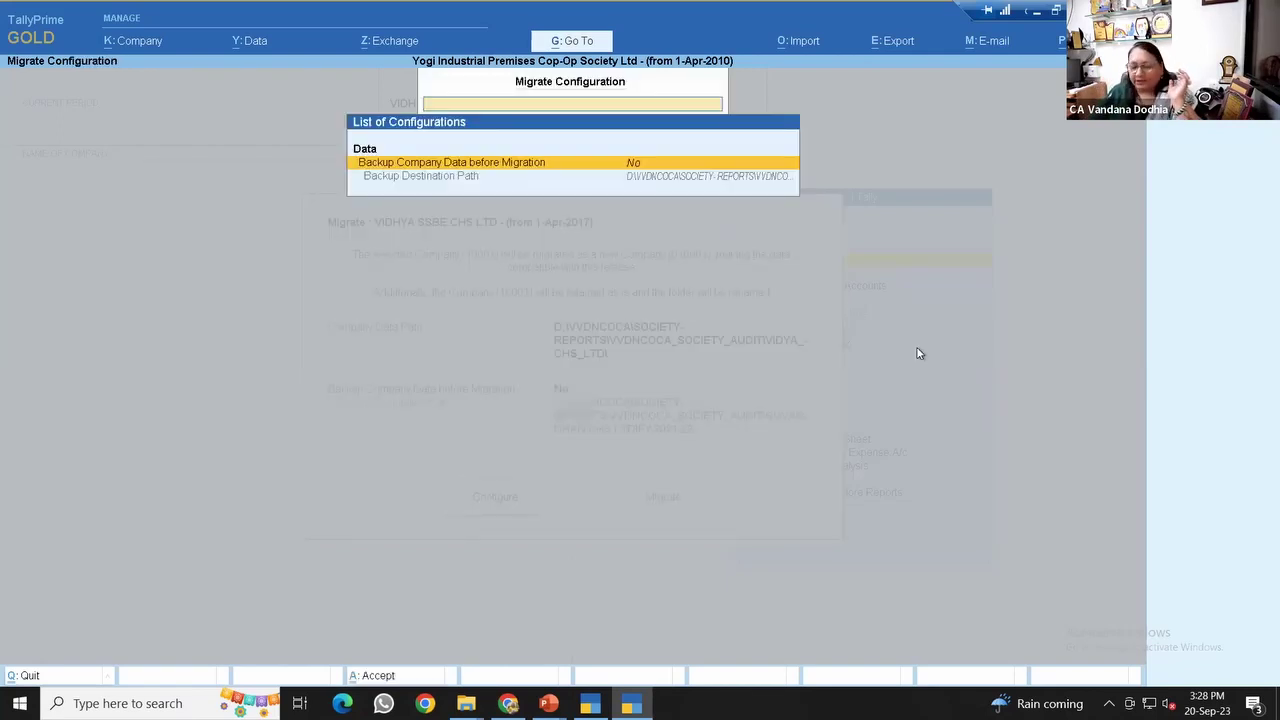
pyautogui.press('Return')
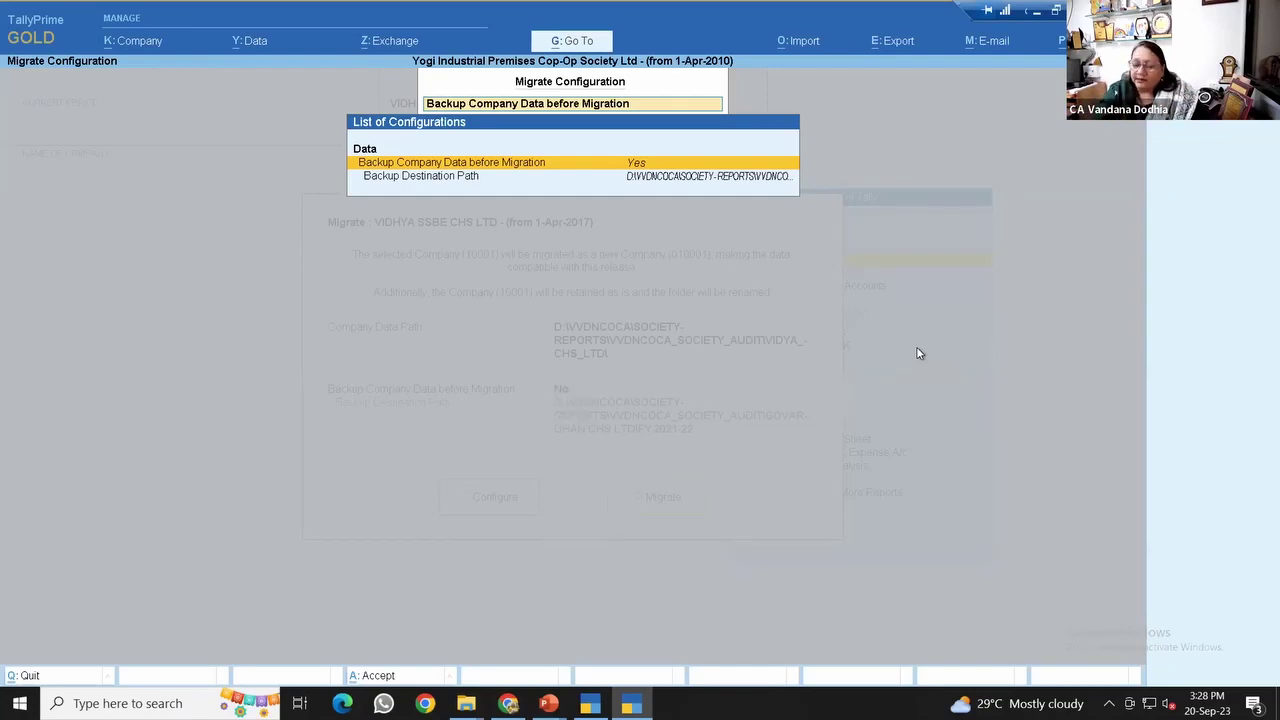
pyautogui.press('Return')
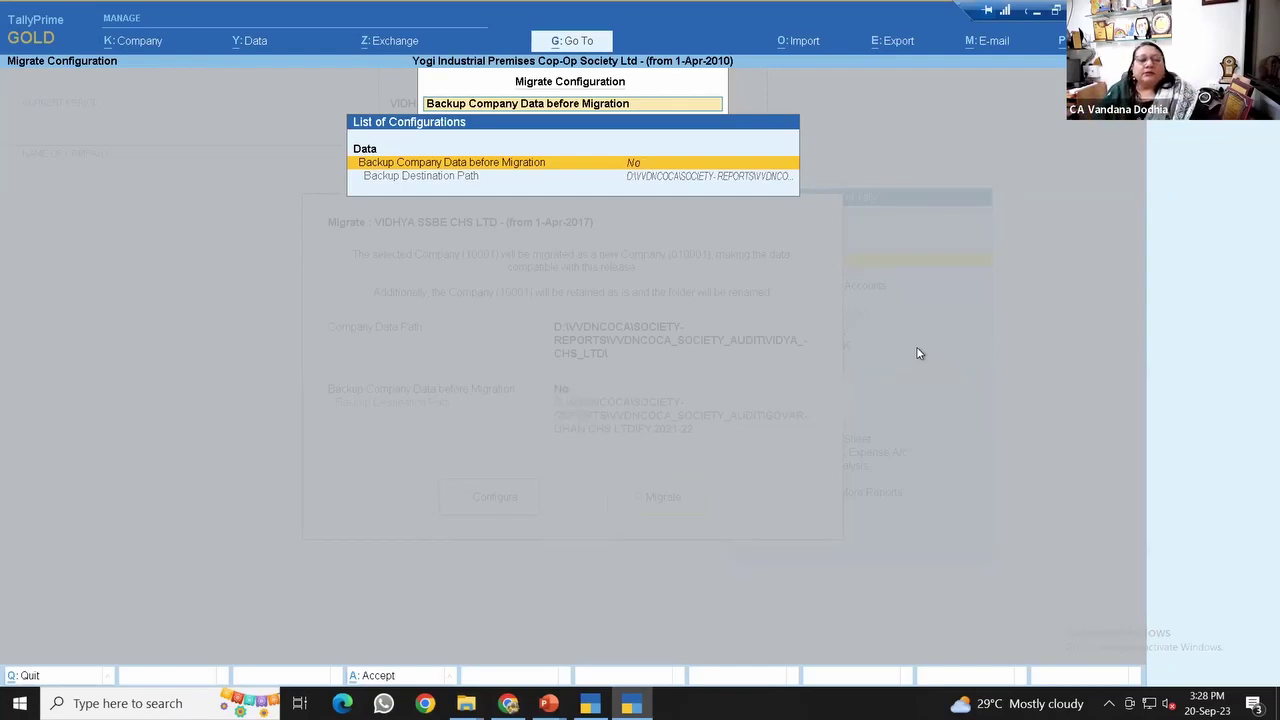
pyautogui.press('Return')
pyautogui.hotkey('ctrl', 'a')
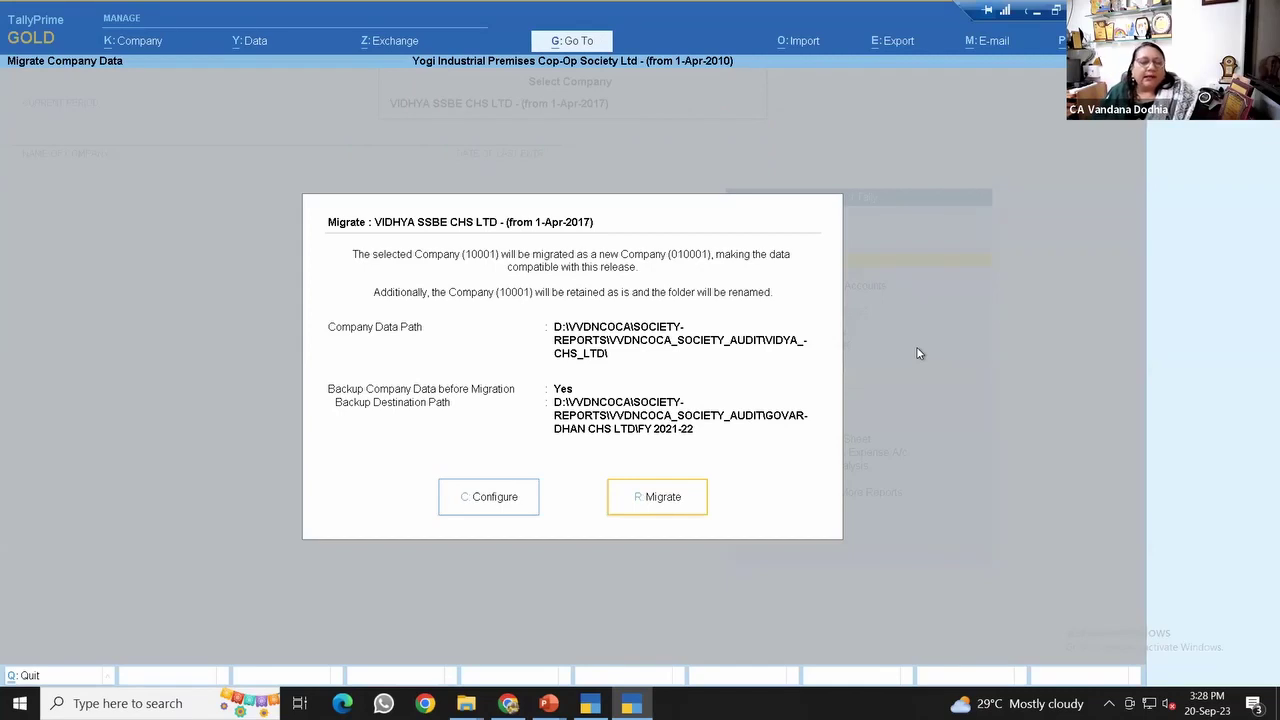
pyautogui.click(665, 500)
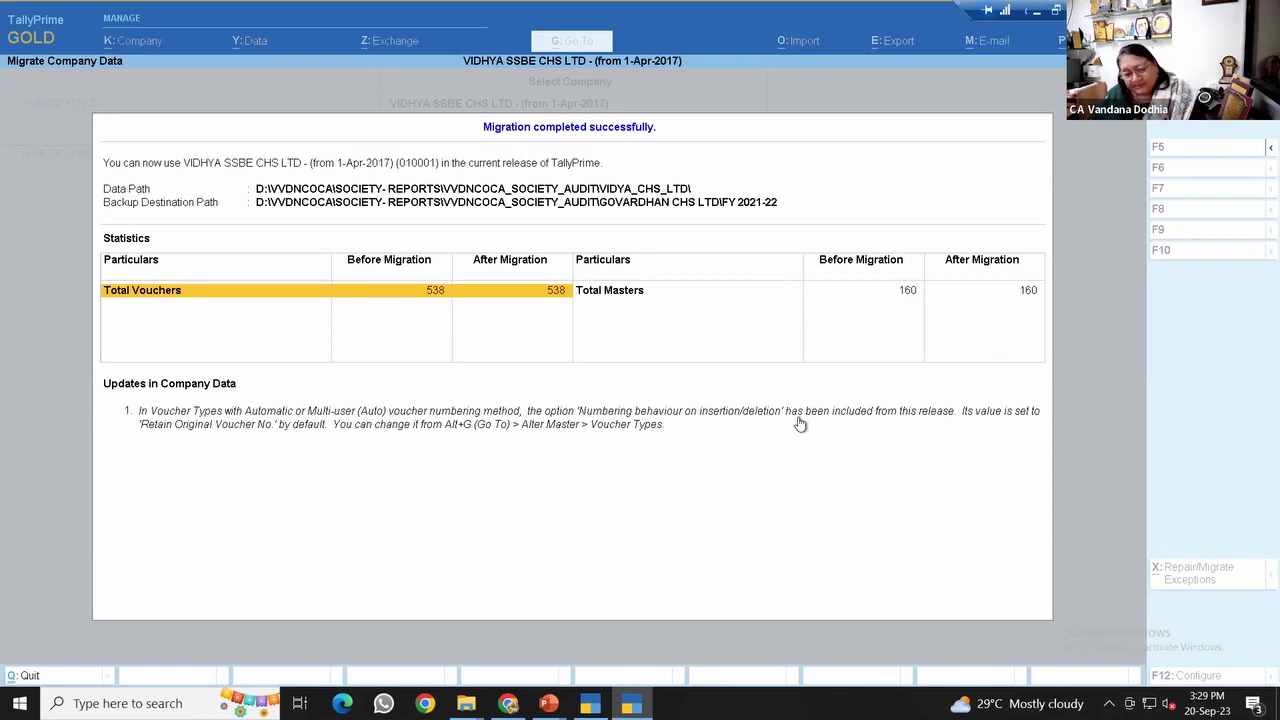
pyautogui.press('Return')
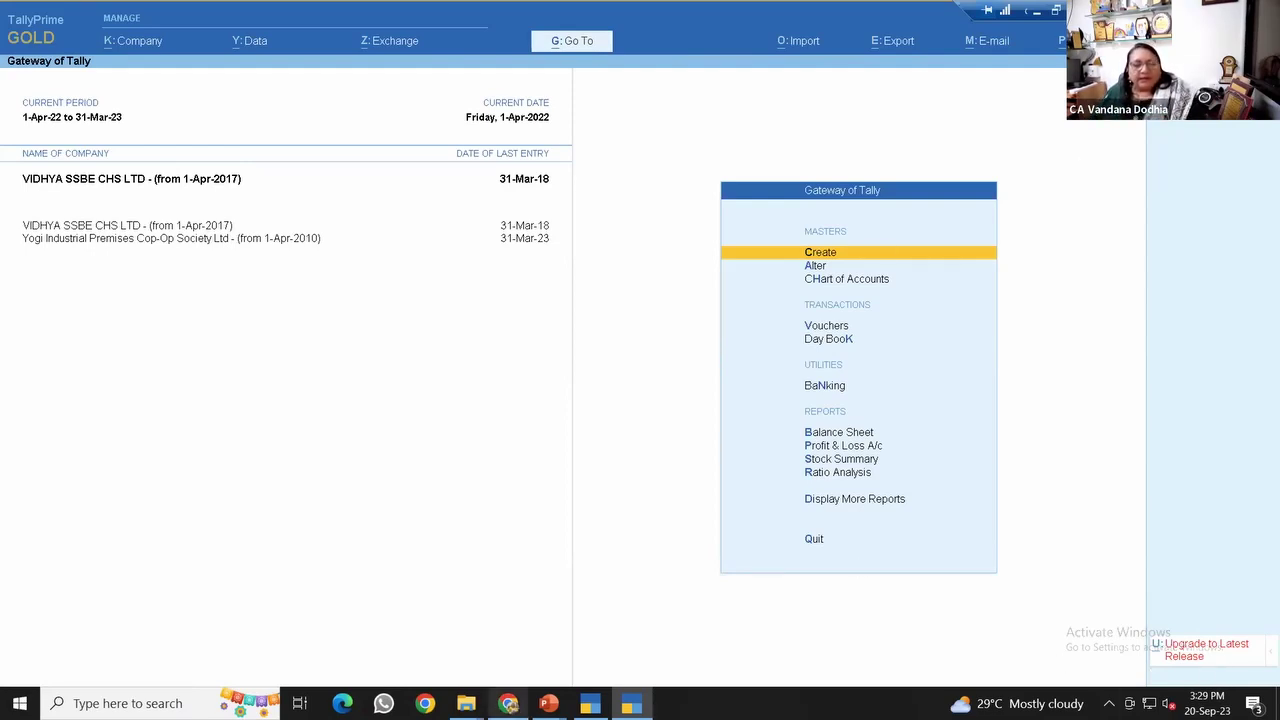
# Make Yogi Industrial Premises Cop-Op Society Ltd - (from 1-Apr-2010) the active company.
pyautogui.click(590, 703)
pyautogui.moveTo(631, 703)
pyautogui.click(658, 648)
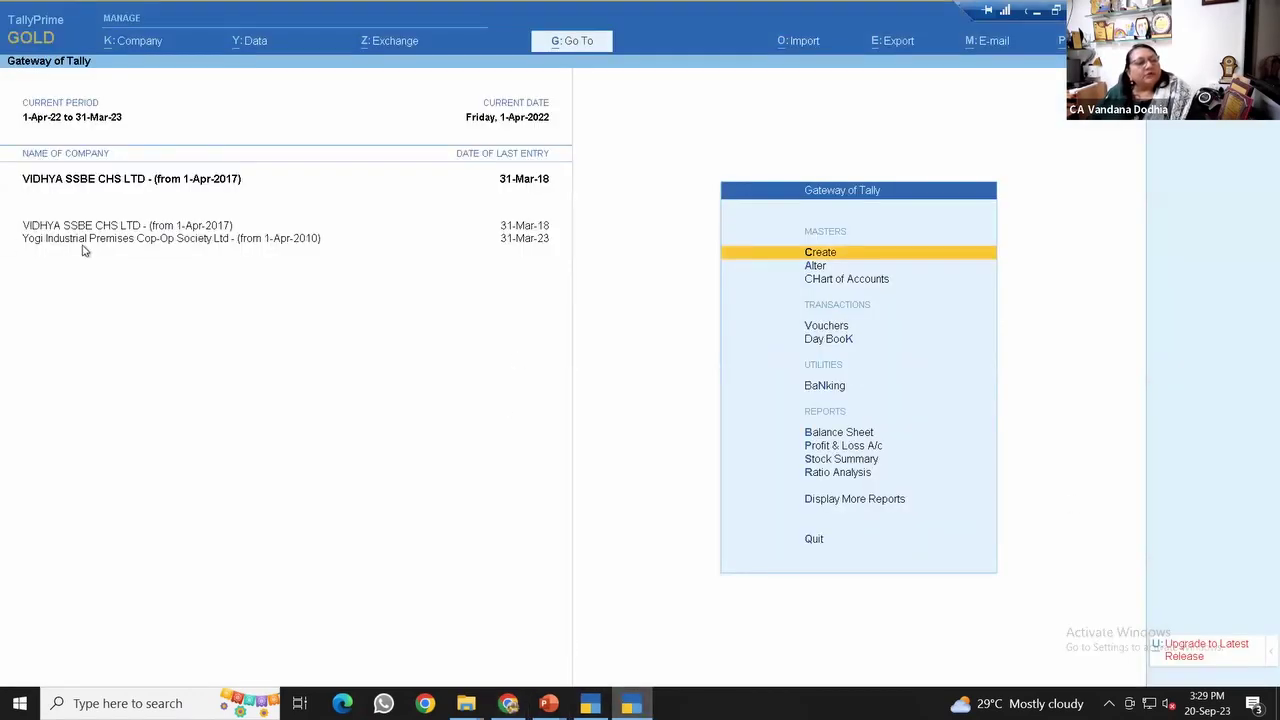
pyautogui.click(133, 242)
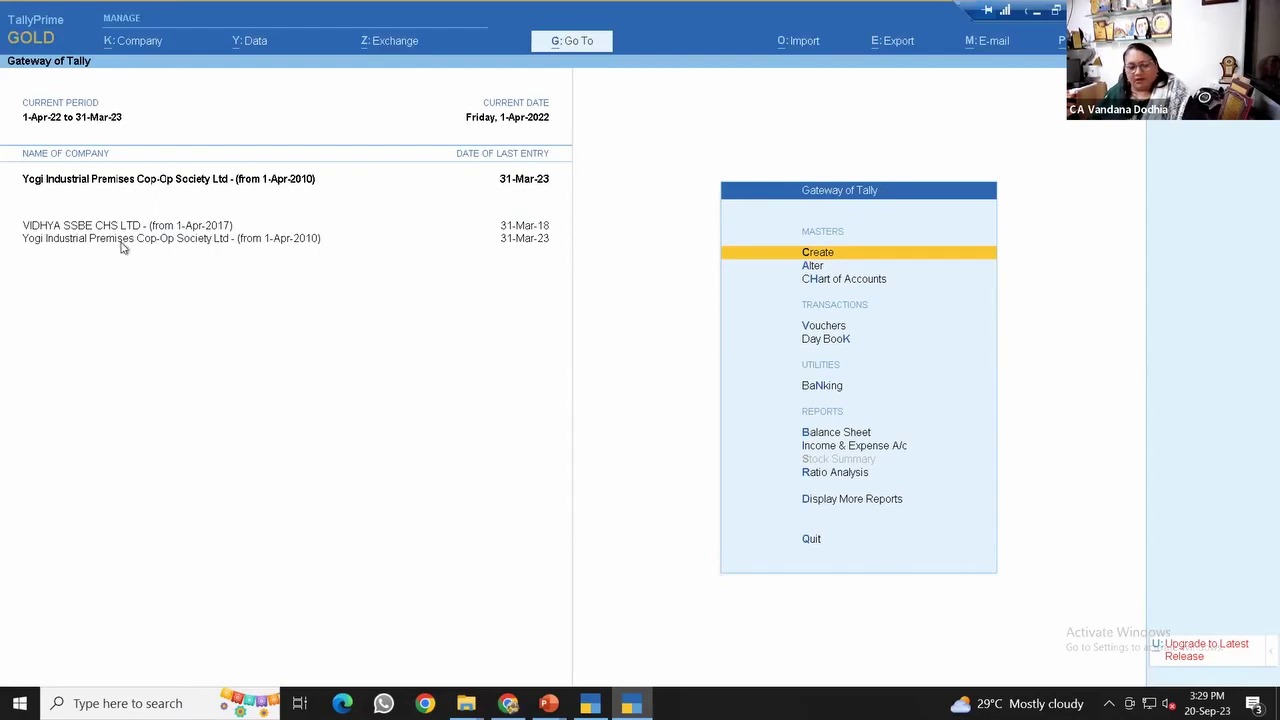
# Look inside the 10001-migrated-to-3.0 folder of VIDYA_CHS_LTD from the company selection list.
pyautogui.click(124, 248)
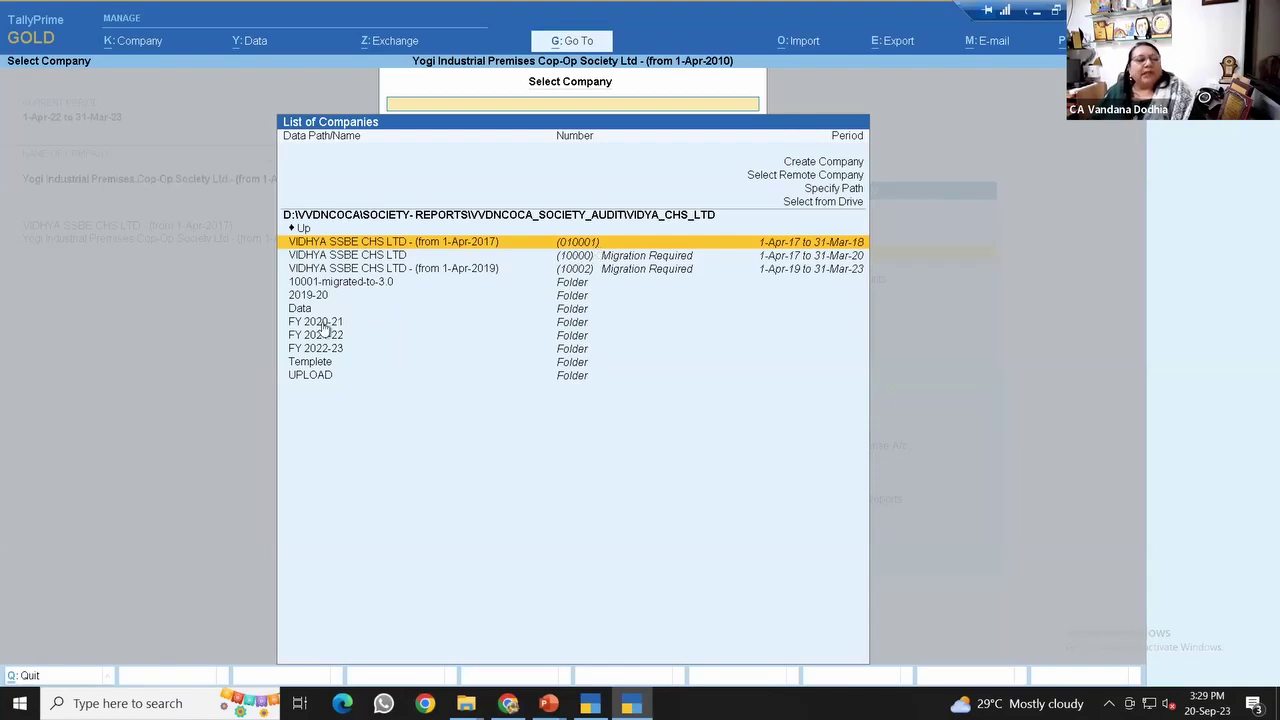
pyautogui.click(353, 284)
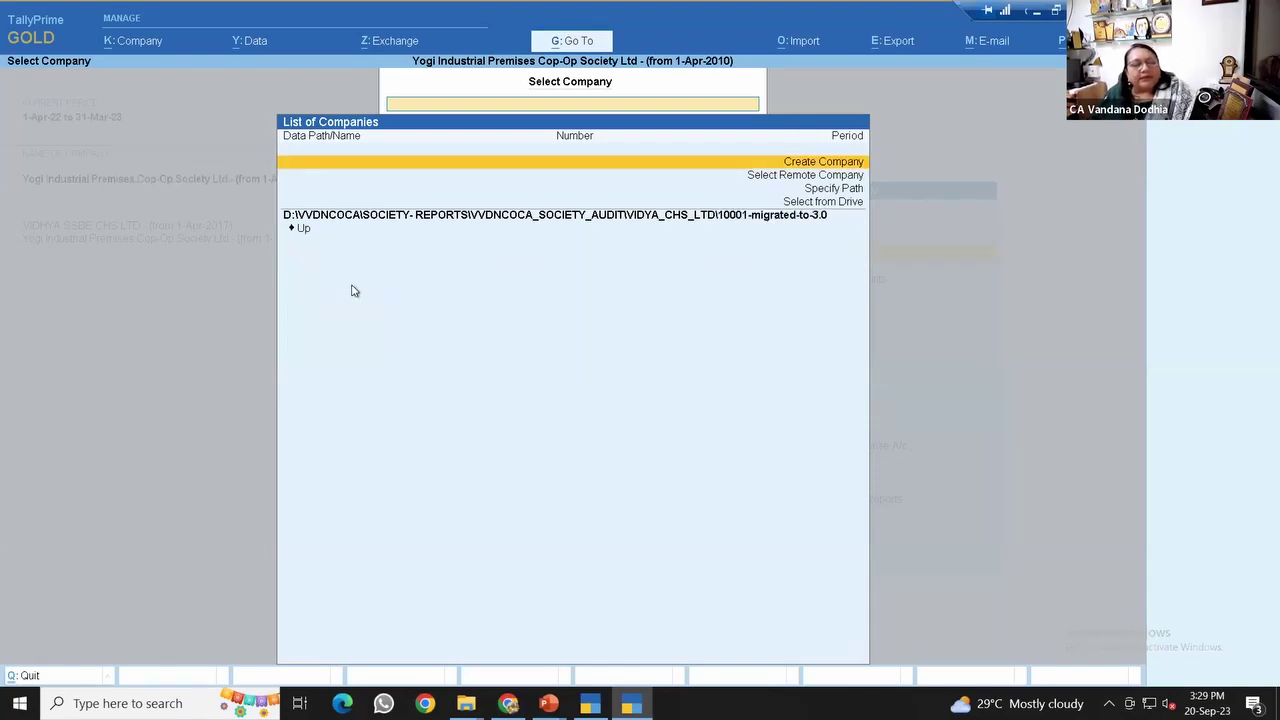
pyautogui.press('Escape')
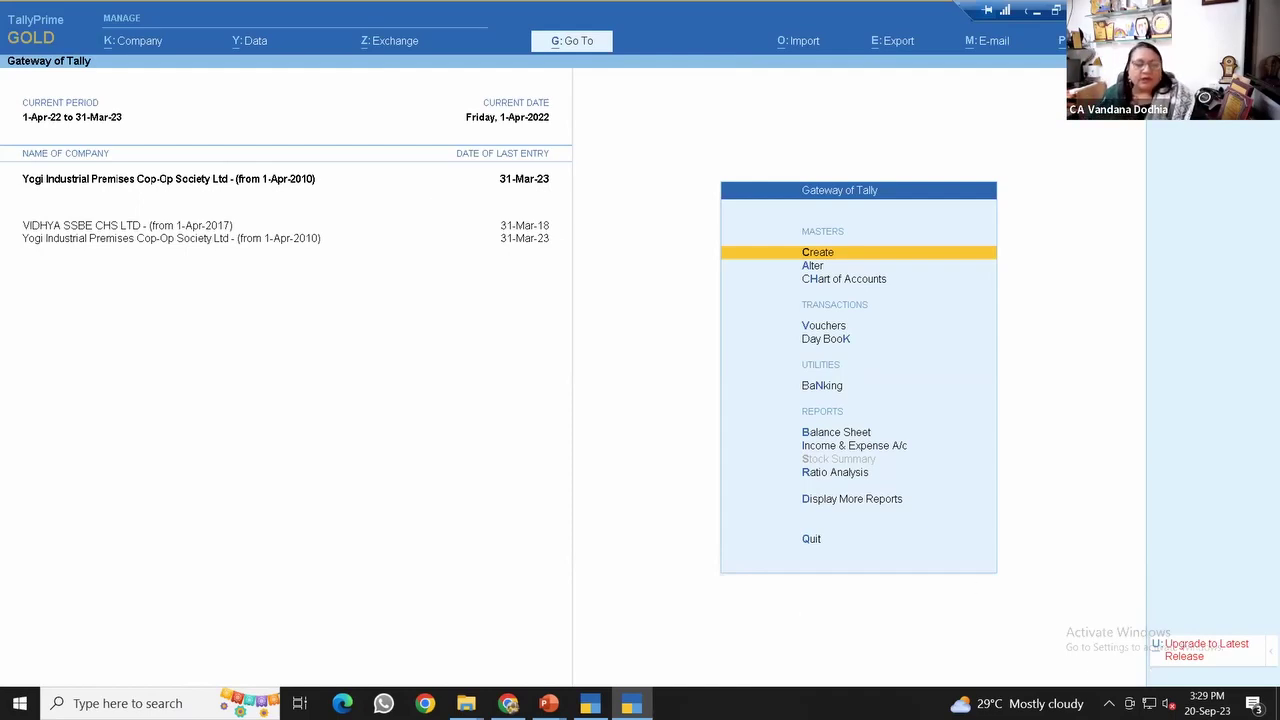
# Switch to the Empowering Decision-Making presentation in PowerPoint and show the Session Objectives slide, revealing its bullets up to the Marked Voucher feature.
pyautogui.click(545, 699)
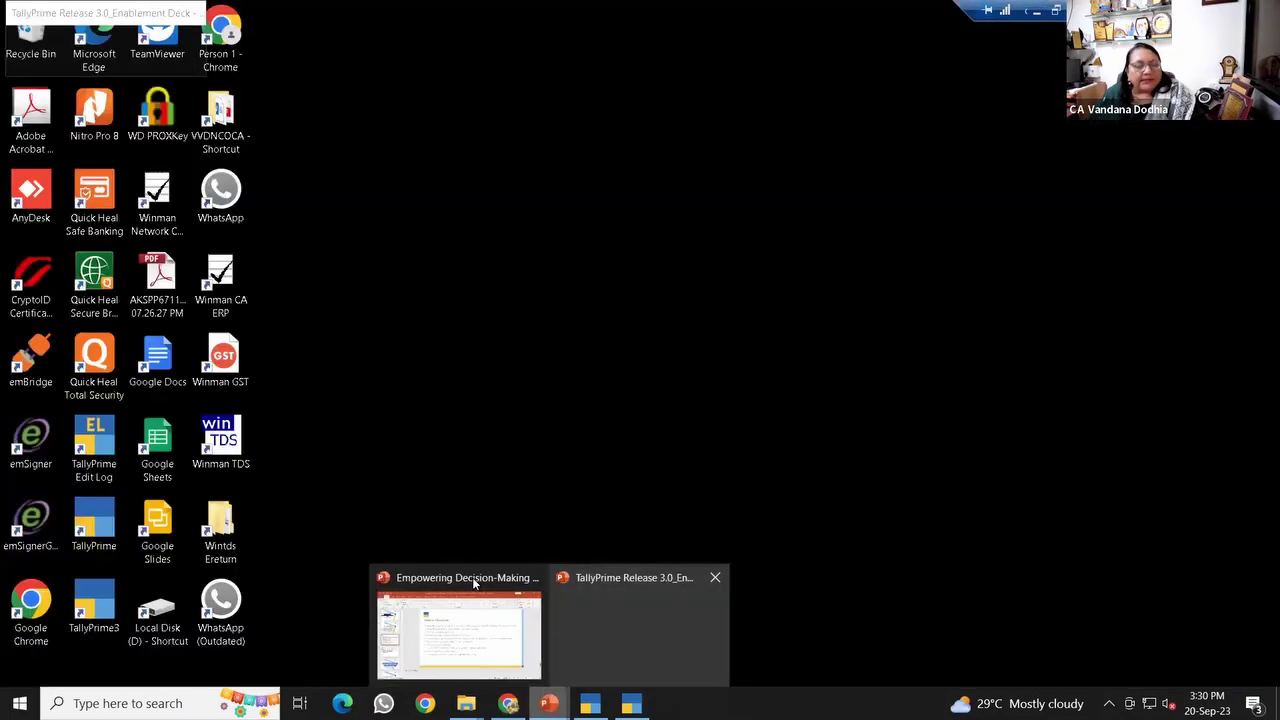
pyautogui.click(472, 577)
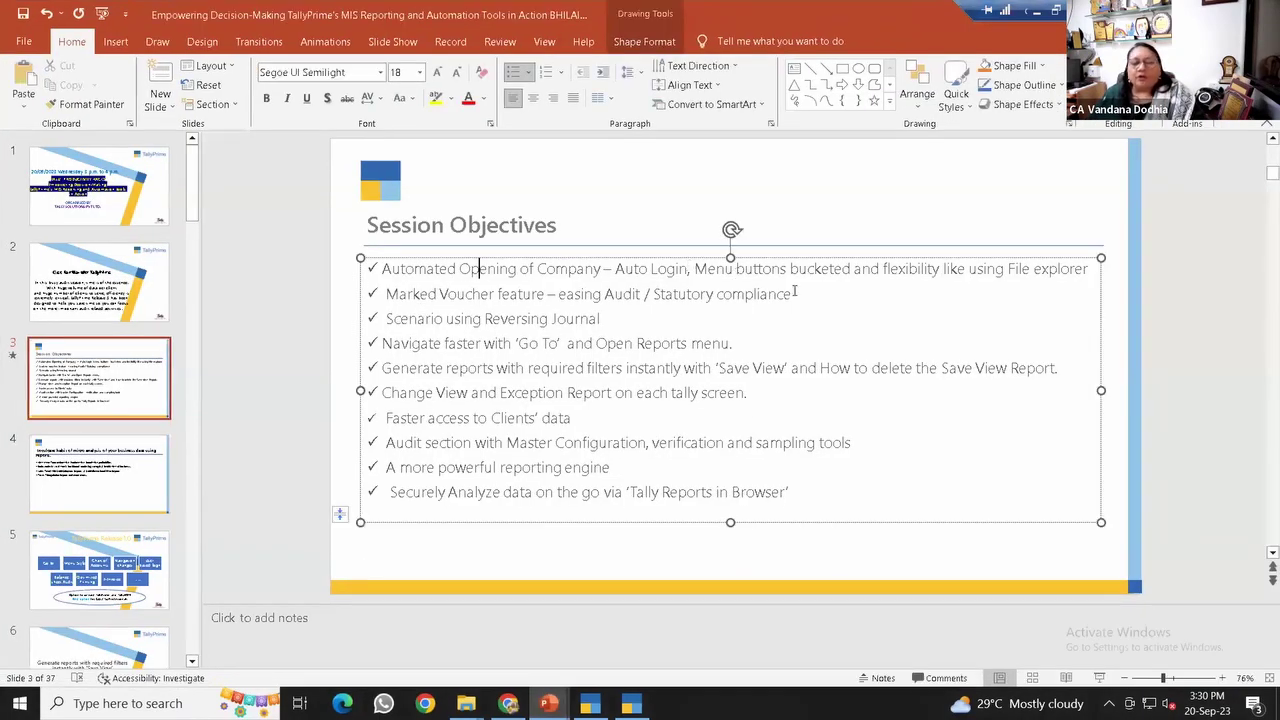
pyautogui.click(1067, 678)
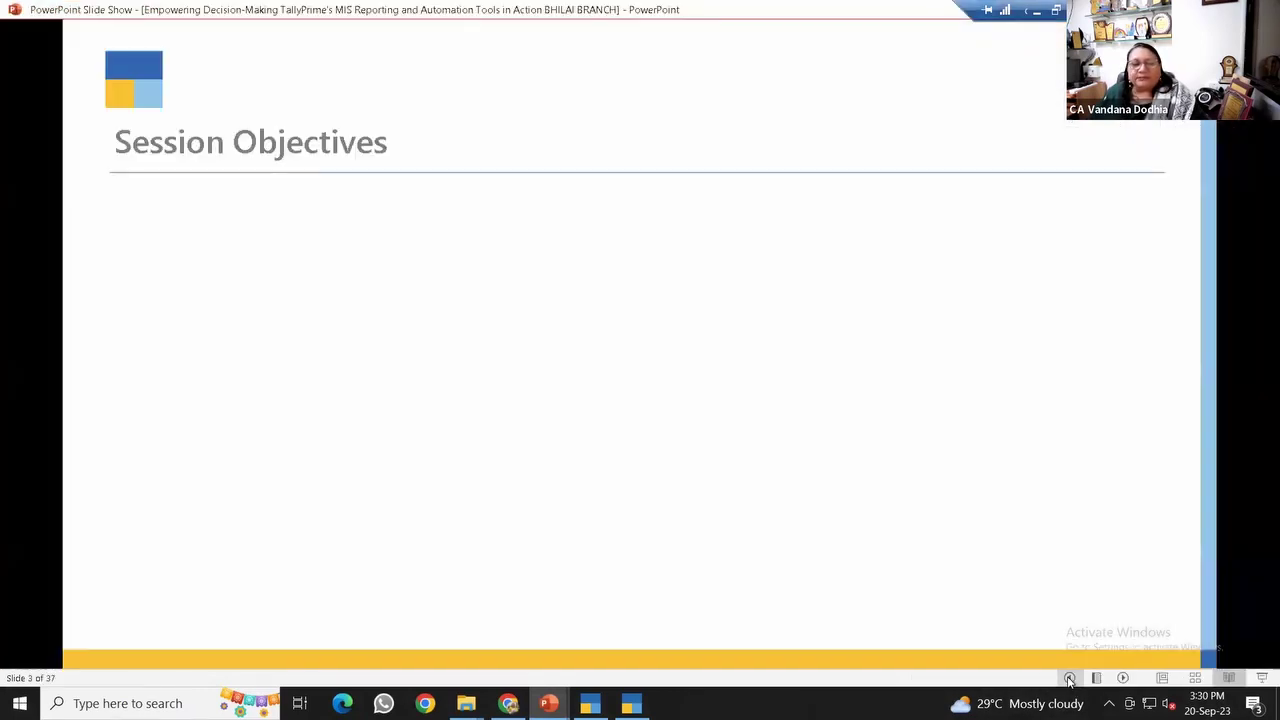
pyautogui.click(829, 445)
pyautogui.click(829, 445)
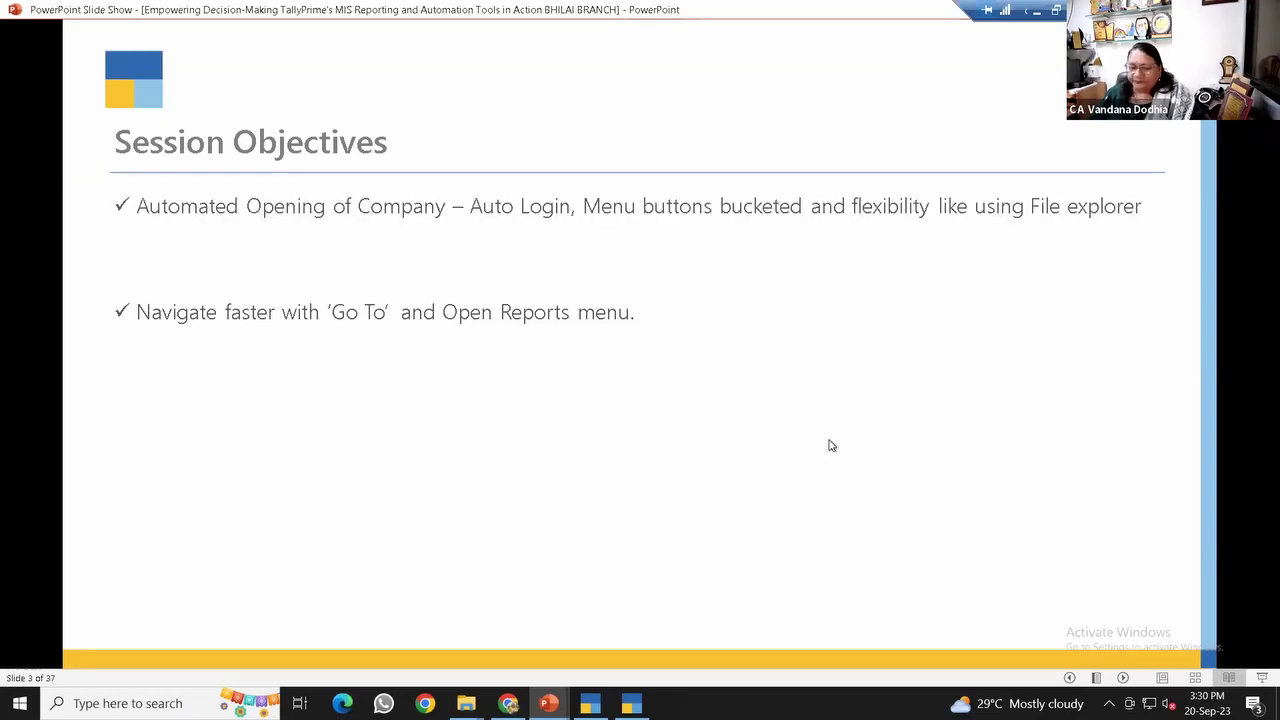
pyautogui.click(829, 445)
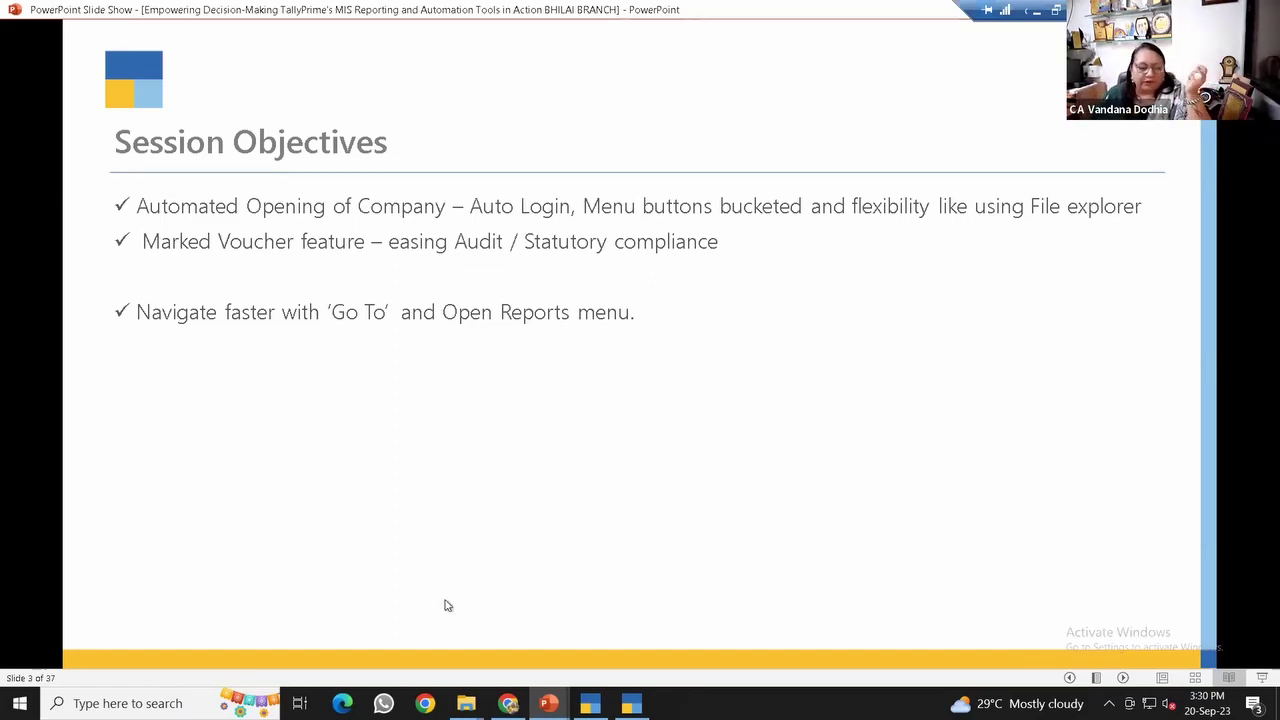
# Switch to the TallyPrime window with the multiple loaded companies, open the active company's features and view its additional company details.
pyautogui.moveTo(508, 703)
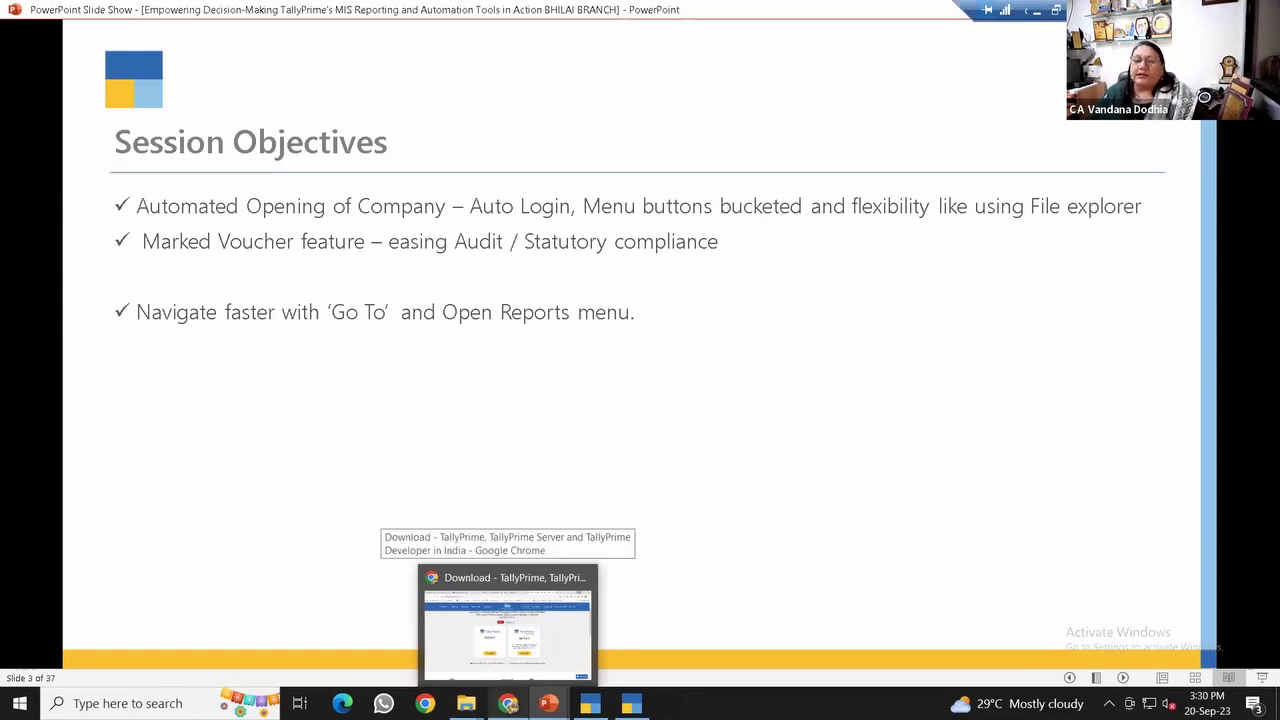
pyautogui.click(590, 703)
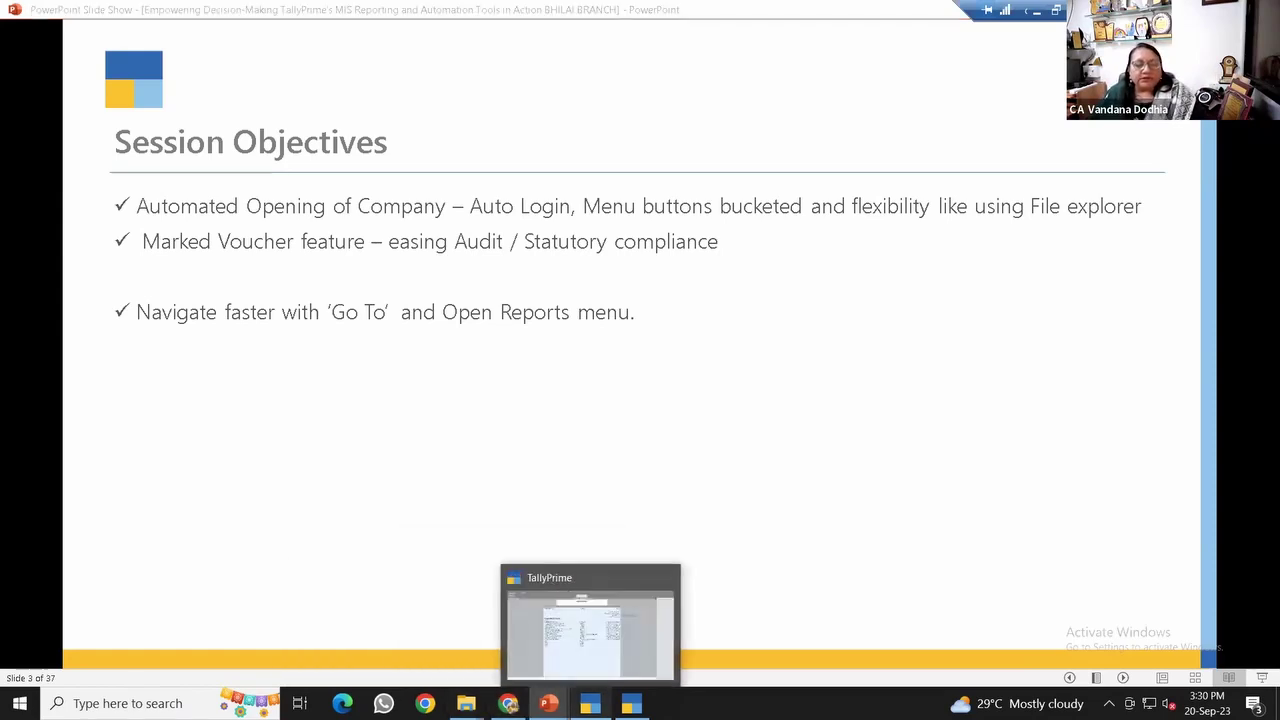
pyautogui.press('Escape')
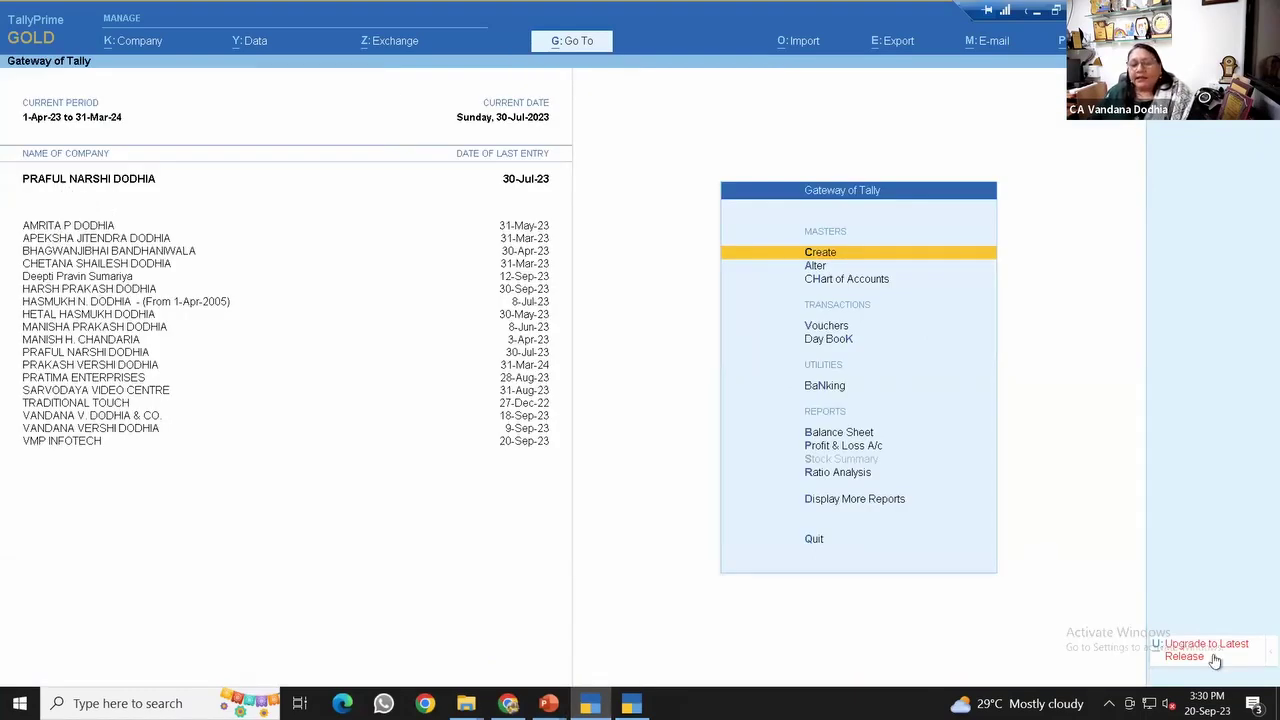
pyautogui.press('F11')
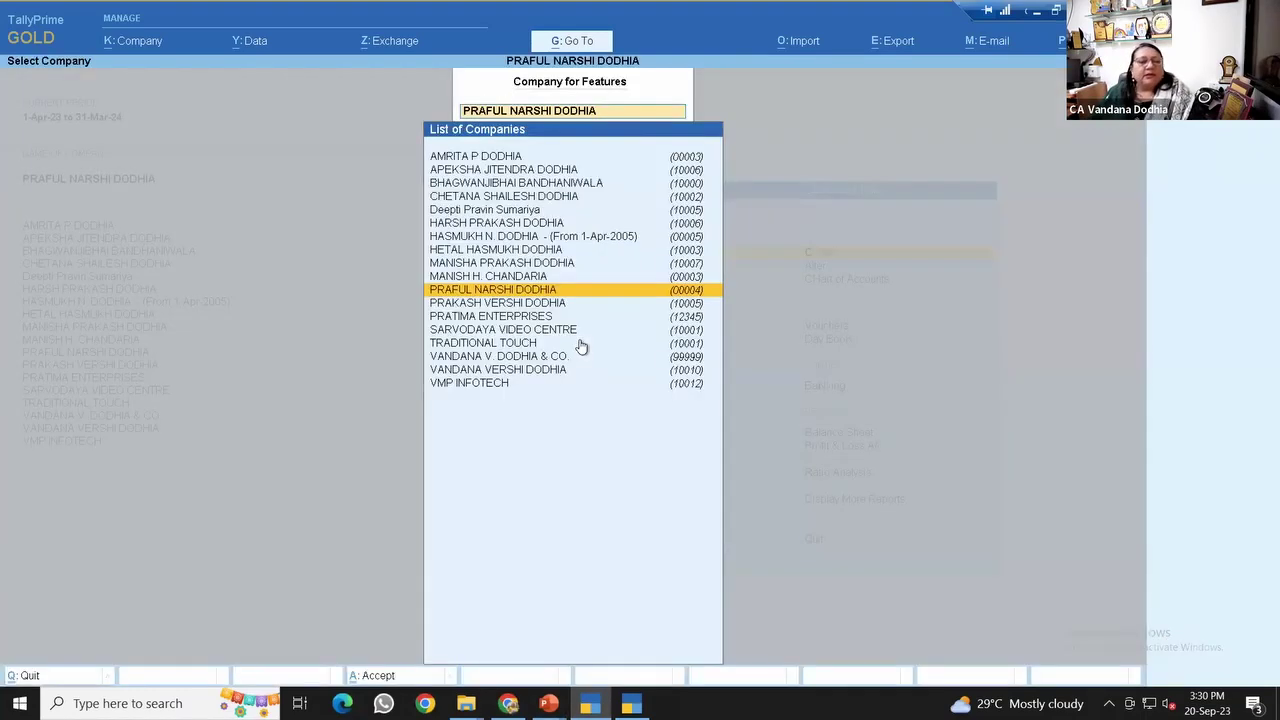
pyautogui.press('Return')
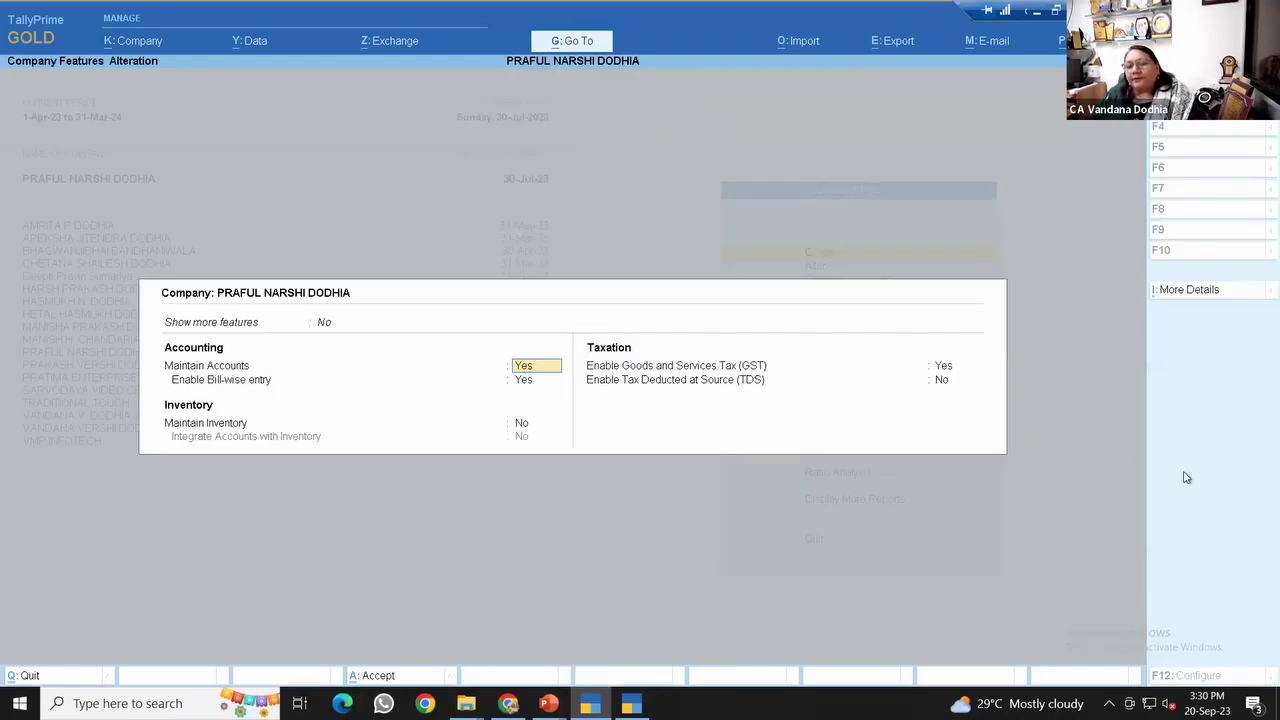
pyautogui.click(1187, 292)
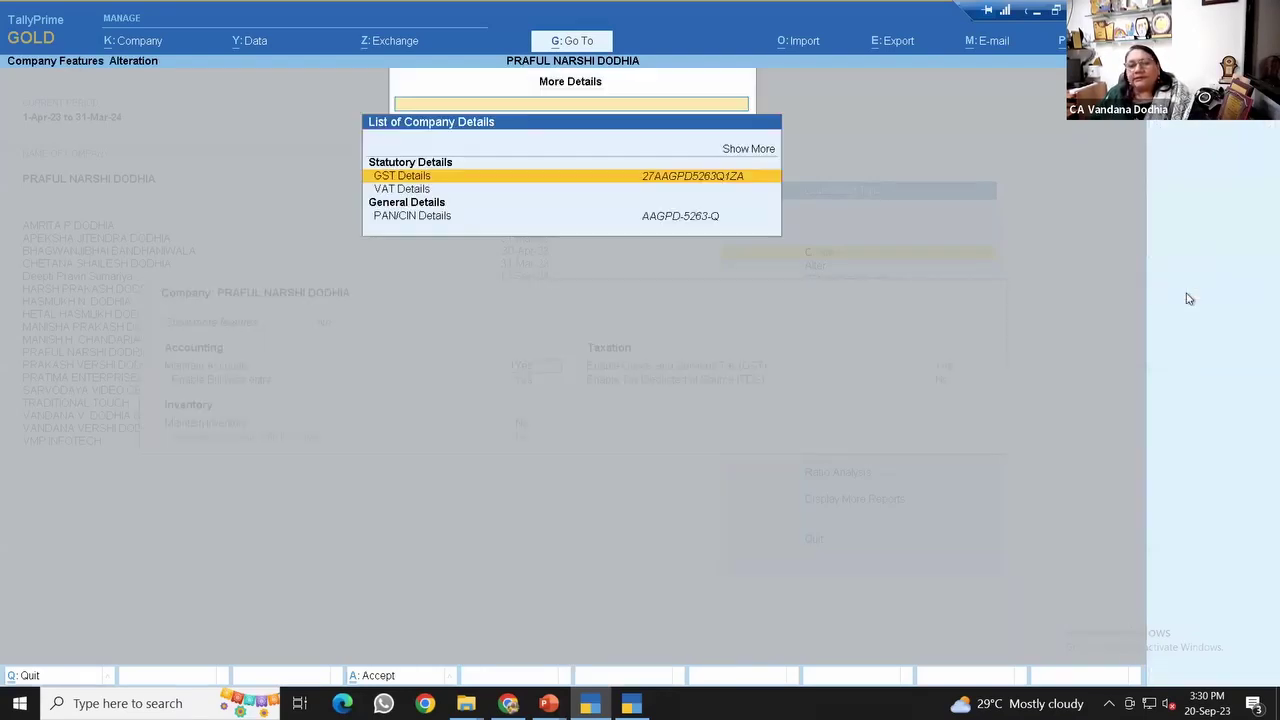
pyautogui.press('Escape')
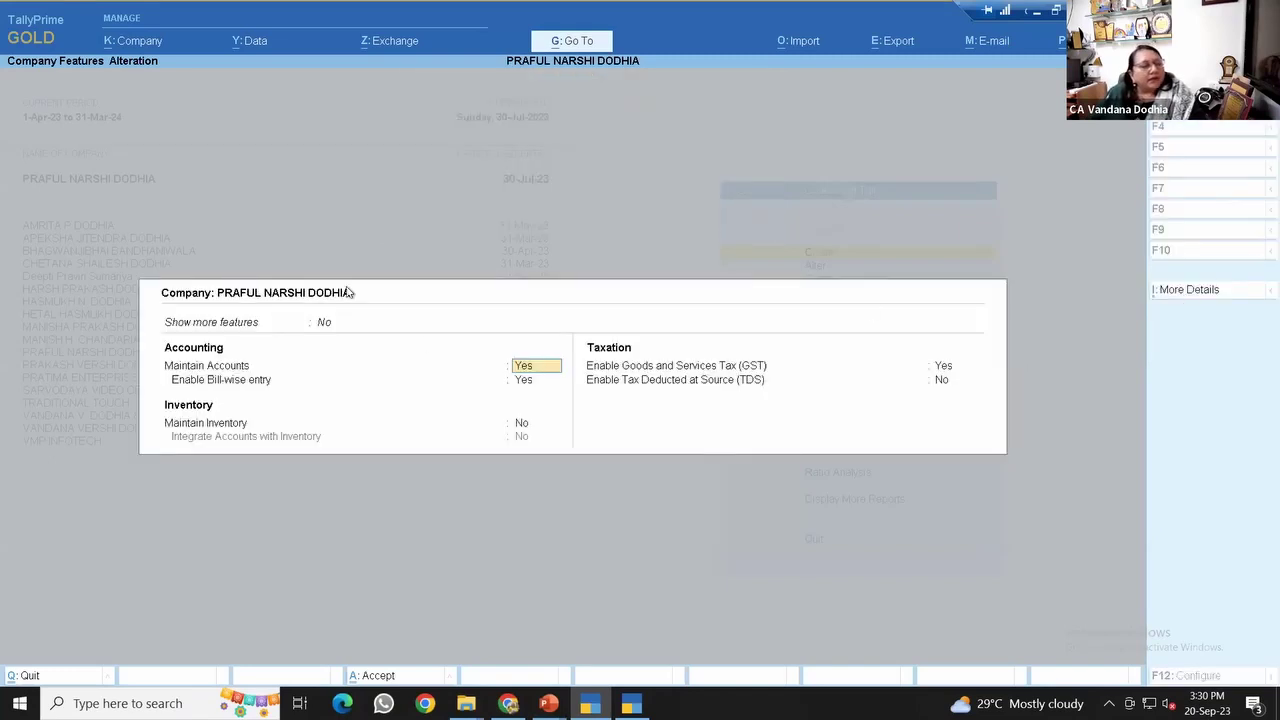
# Show more company features, set Mark modified vouchers to Yes and save the active company's features.
pyautogui.click(323, 321)
pyautogui.press('Down')
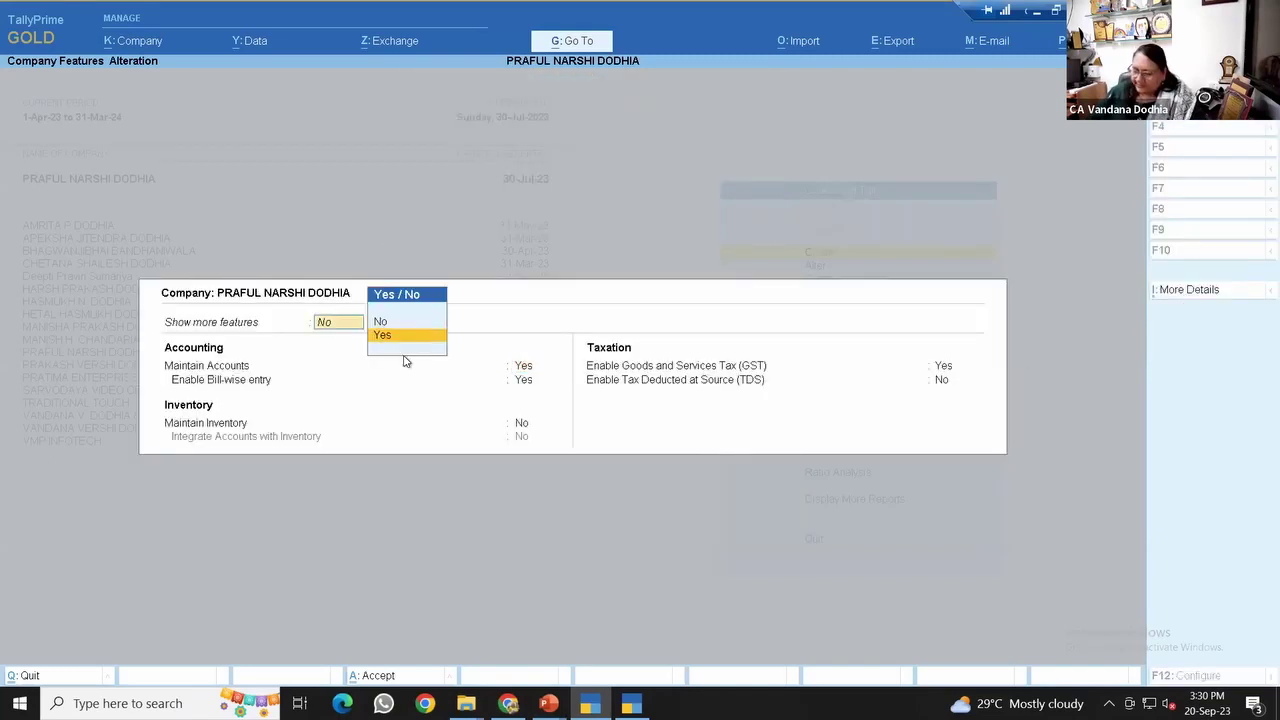
pyautogui.press('Return')
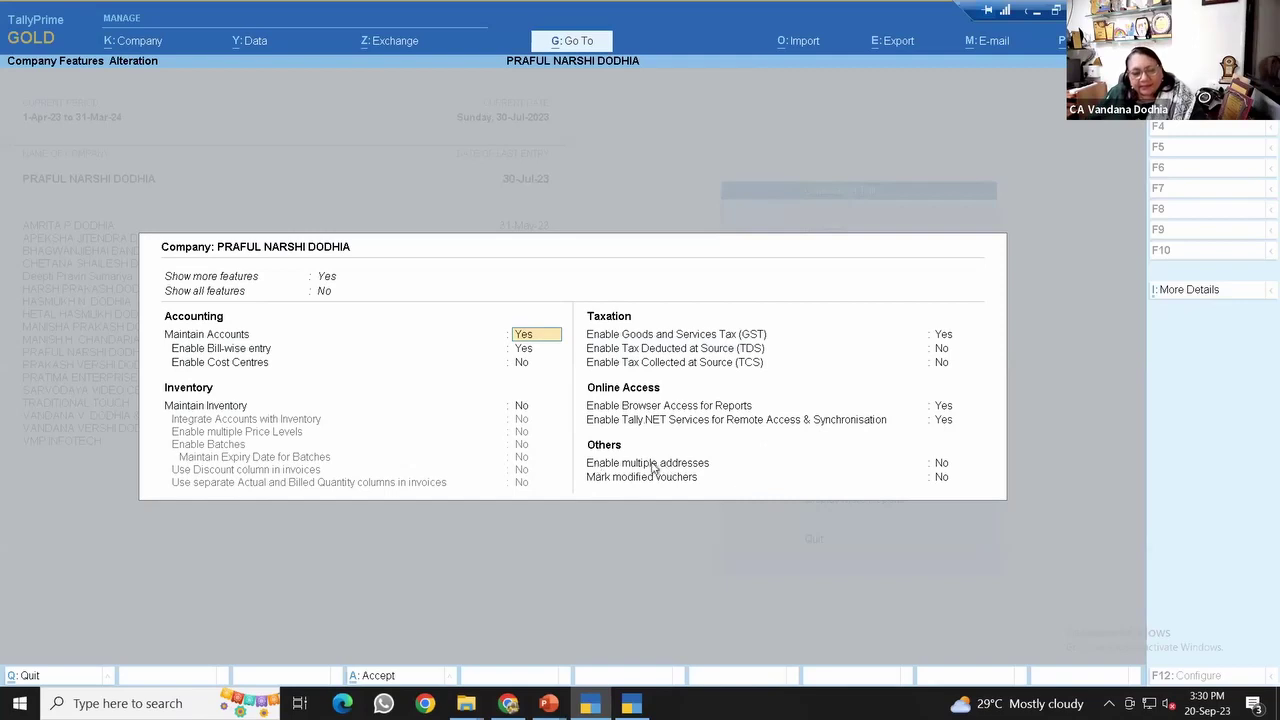
pyautogui.click(943, 477)
pyautogui.write('y')
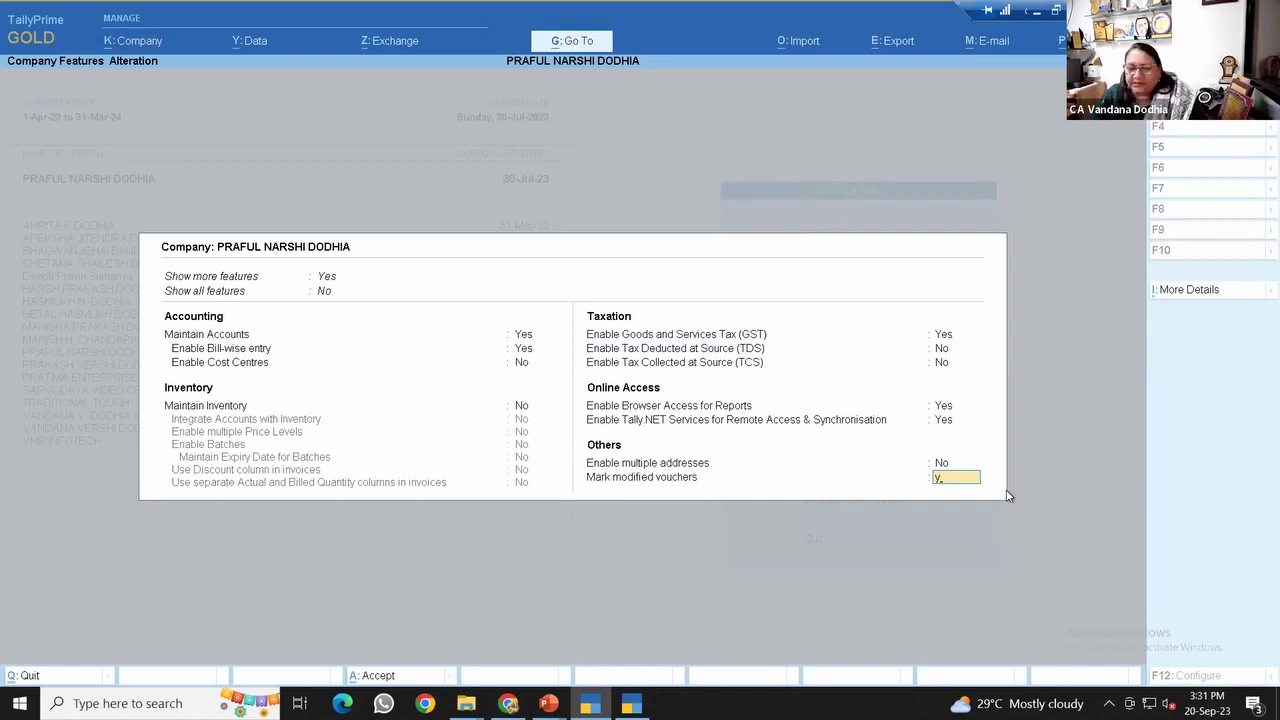
pyautogui.press('Return')
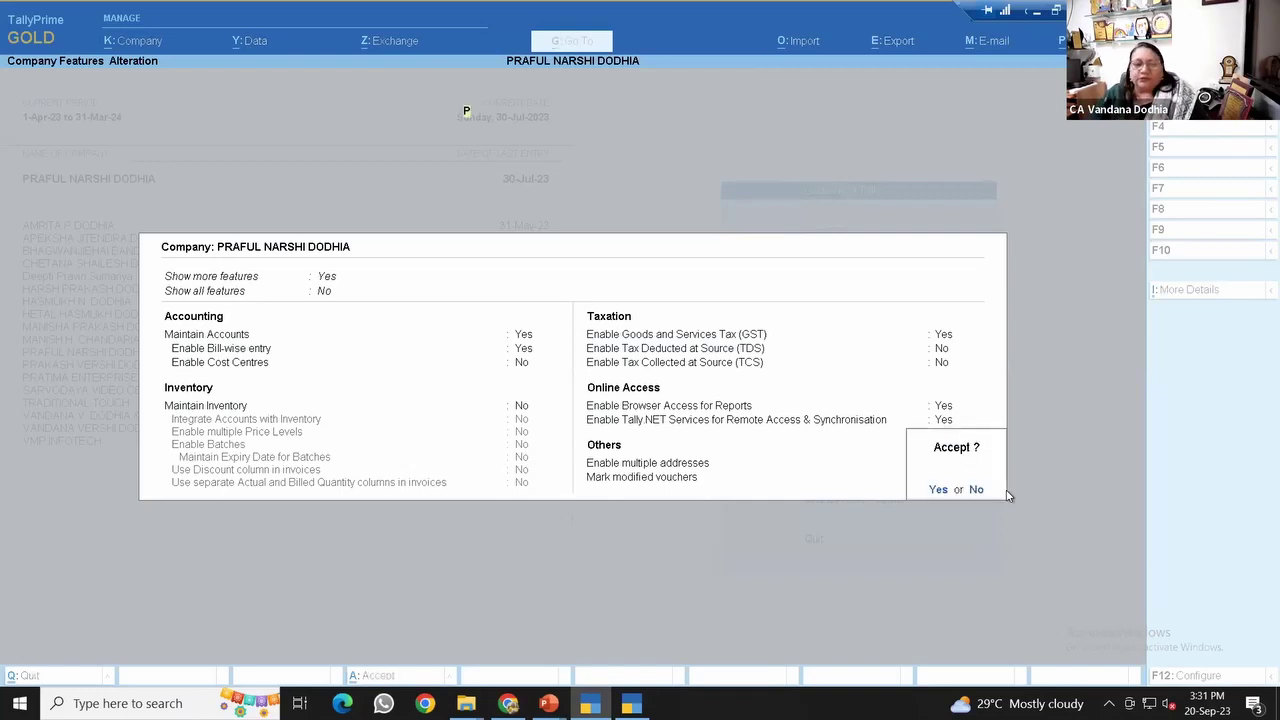
pyautogui.press('Return')
pyautogui.press('Return')
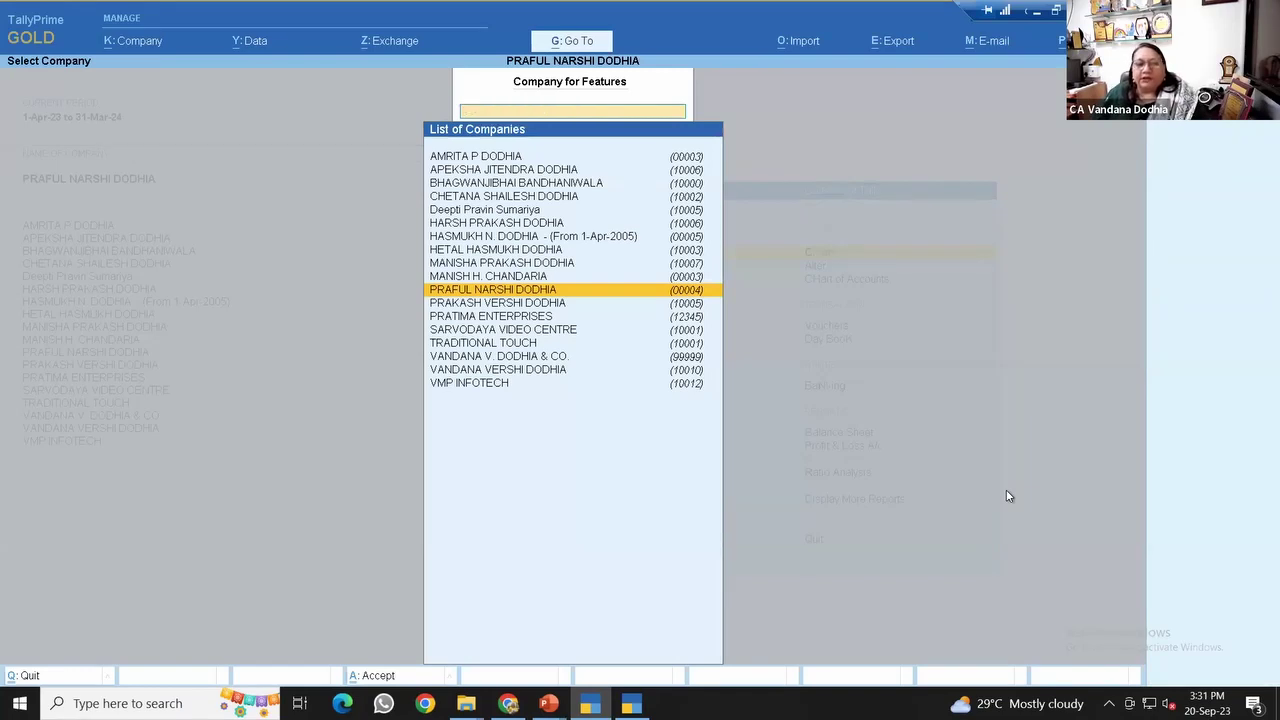
pyautogui.press('Escape')
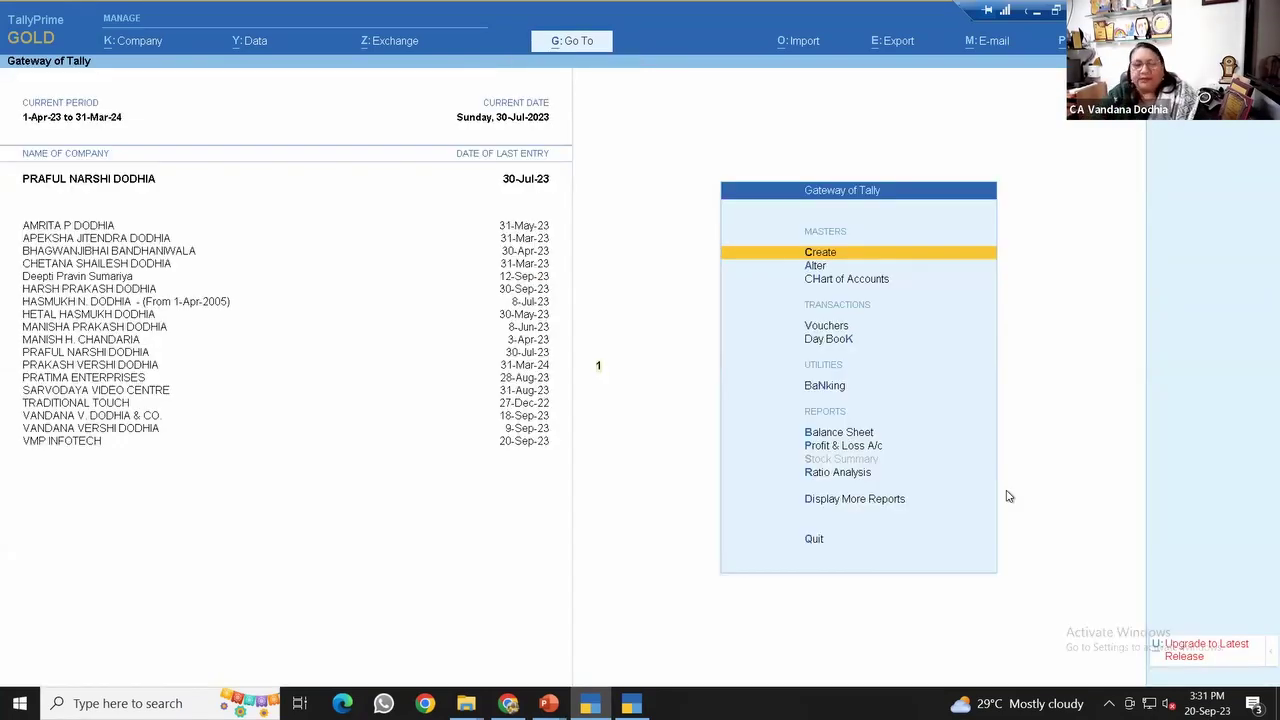
pyautogui.hotkey('alt', 'F2')
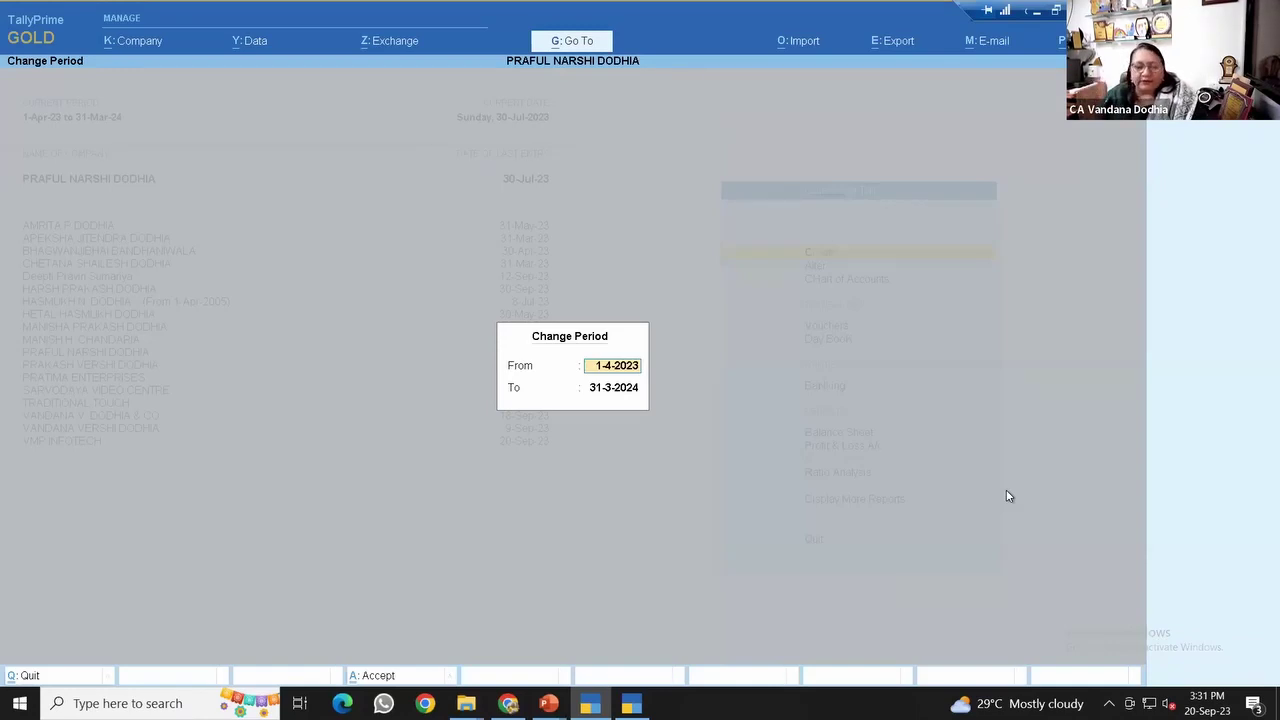
pyautogui.press('BackSpace')
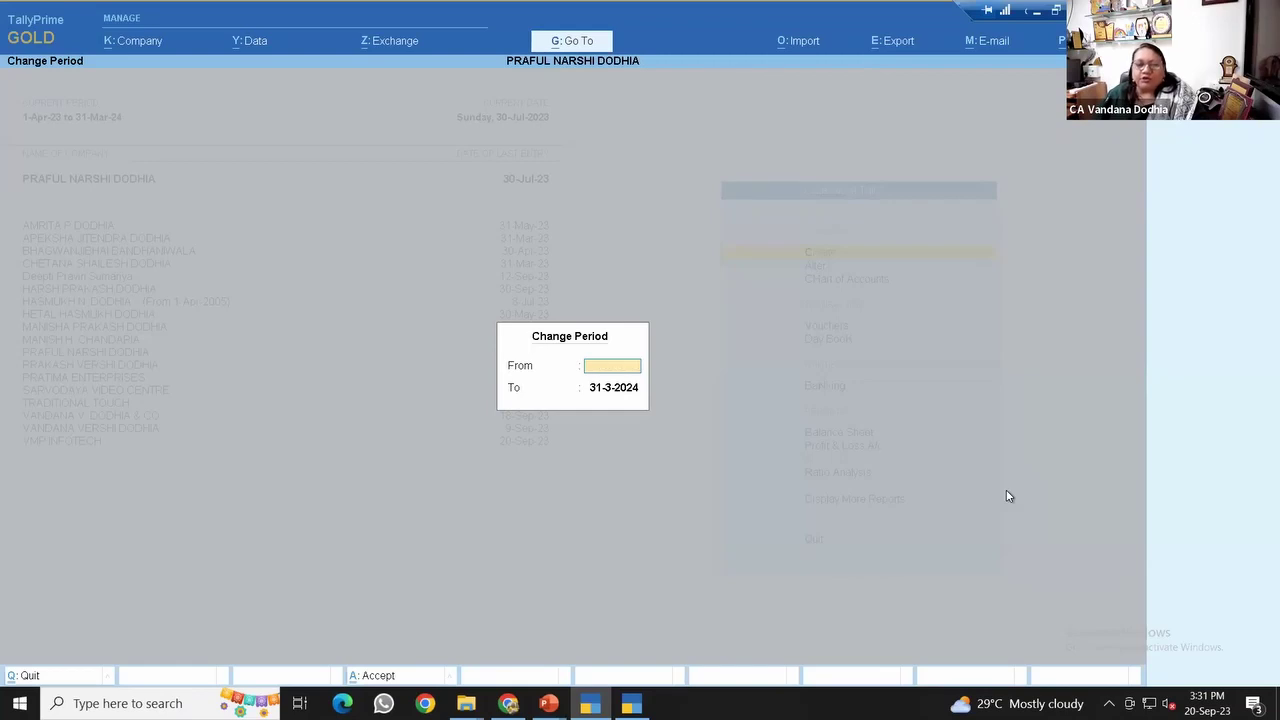
pyautogui.press('Escape')
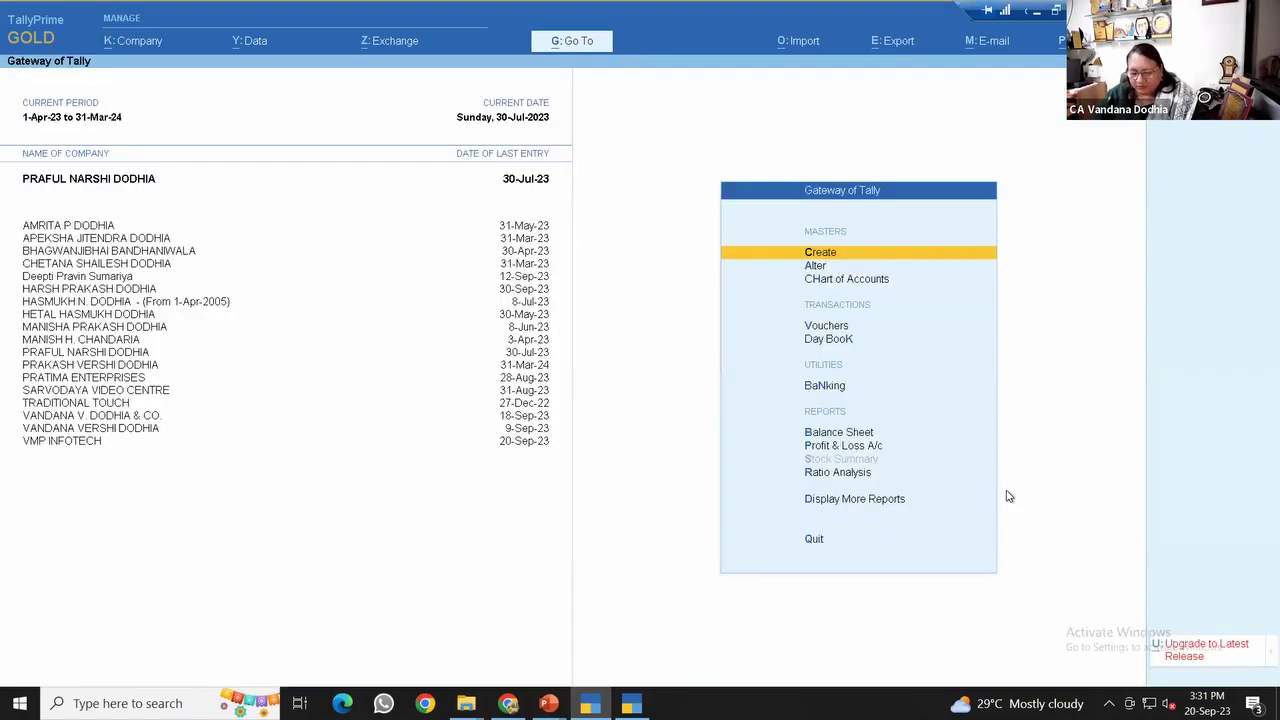
# Open the Balance Sheet and drill down through Suspense A/c to the SUSPENSE ledger's monthly summary.
pyautogui.press('b')
pyautogui.press('Down')
pyautogui.press('Down')
pyautogui.press('Right')
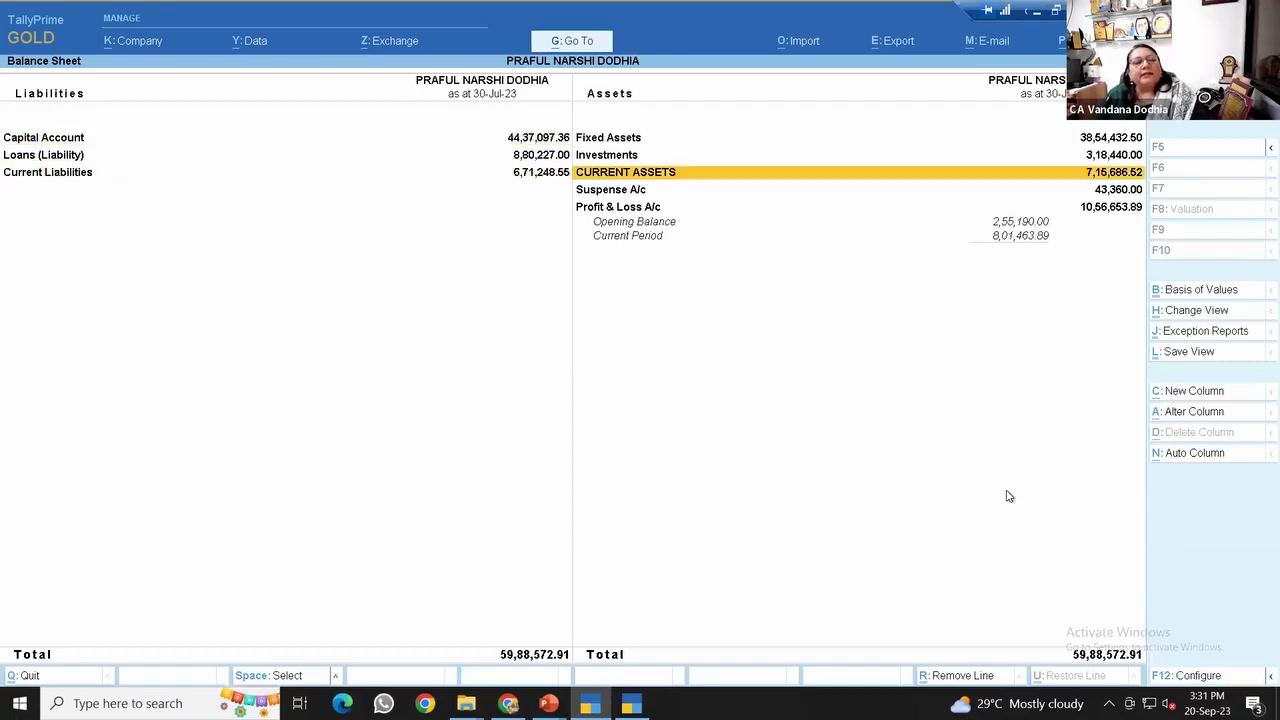
pyautogui.press('Down')
pyautogui.press('Return')
pyautogui.press('Return')
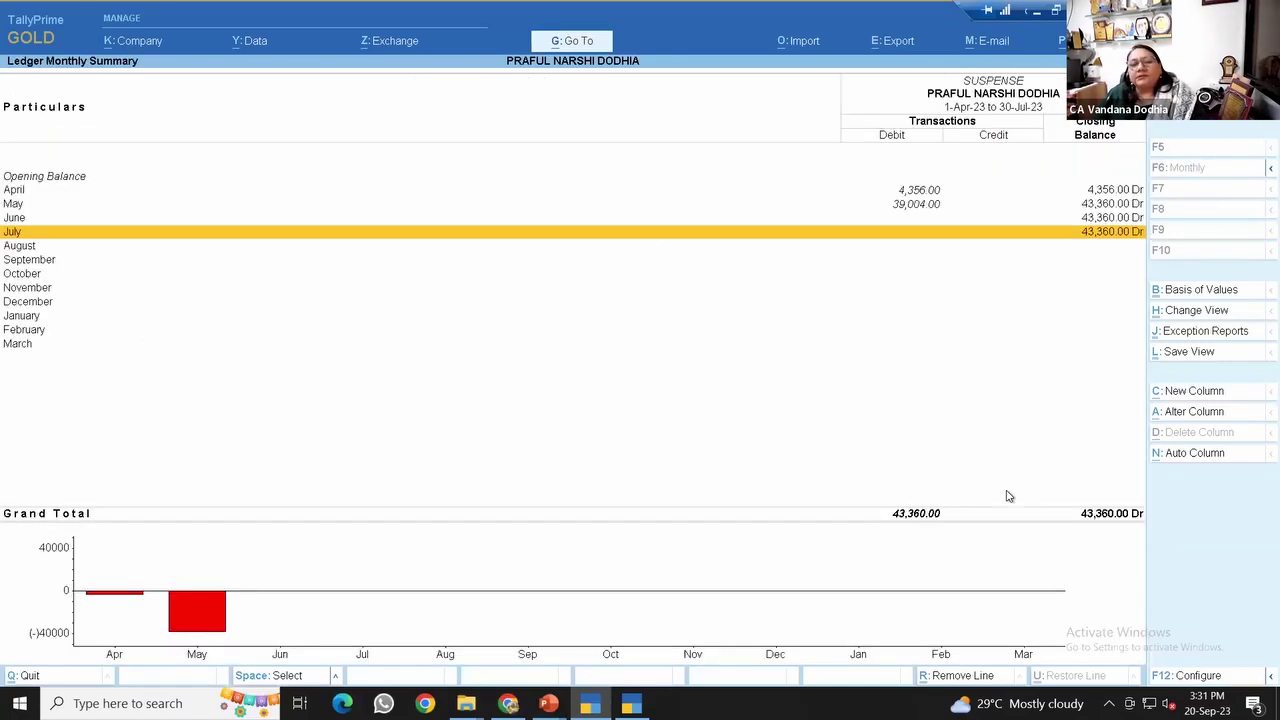
# Add a payment voucher from the SUSPENSE ledger's July line, debiting CONVEYANCE EXPENSES with 15,000.
pyautogui.press('Return')
pyautogui.hotkey('alt', 'a')
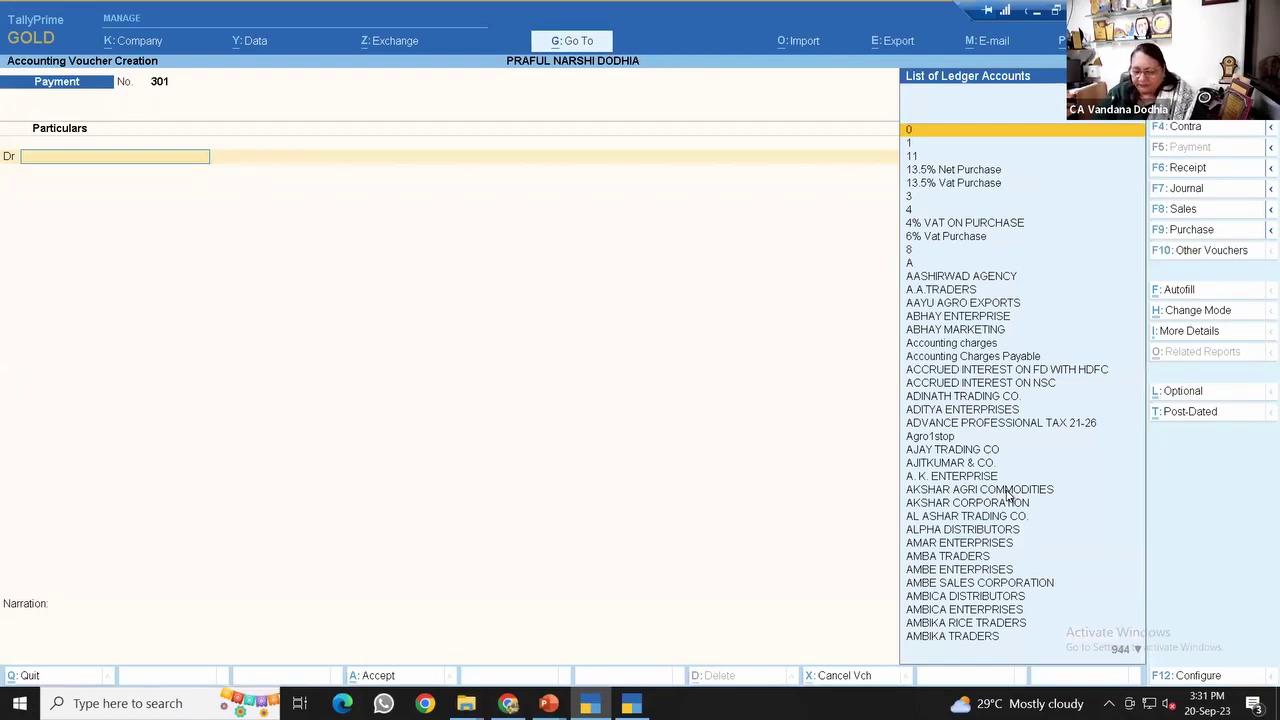
pyautogui.write('Conve')
pyautogui.press('Return')
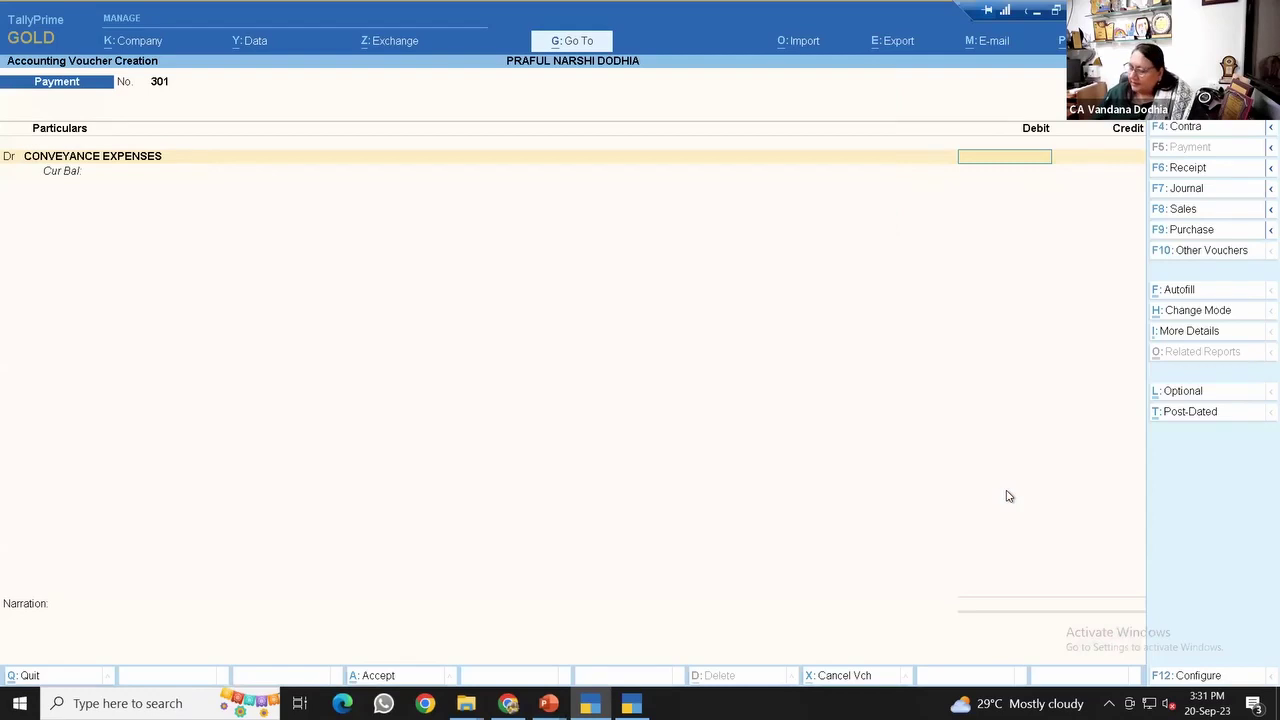
pyautogui.write('15,000')
pyautogui.press('Return')
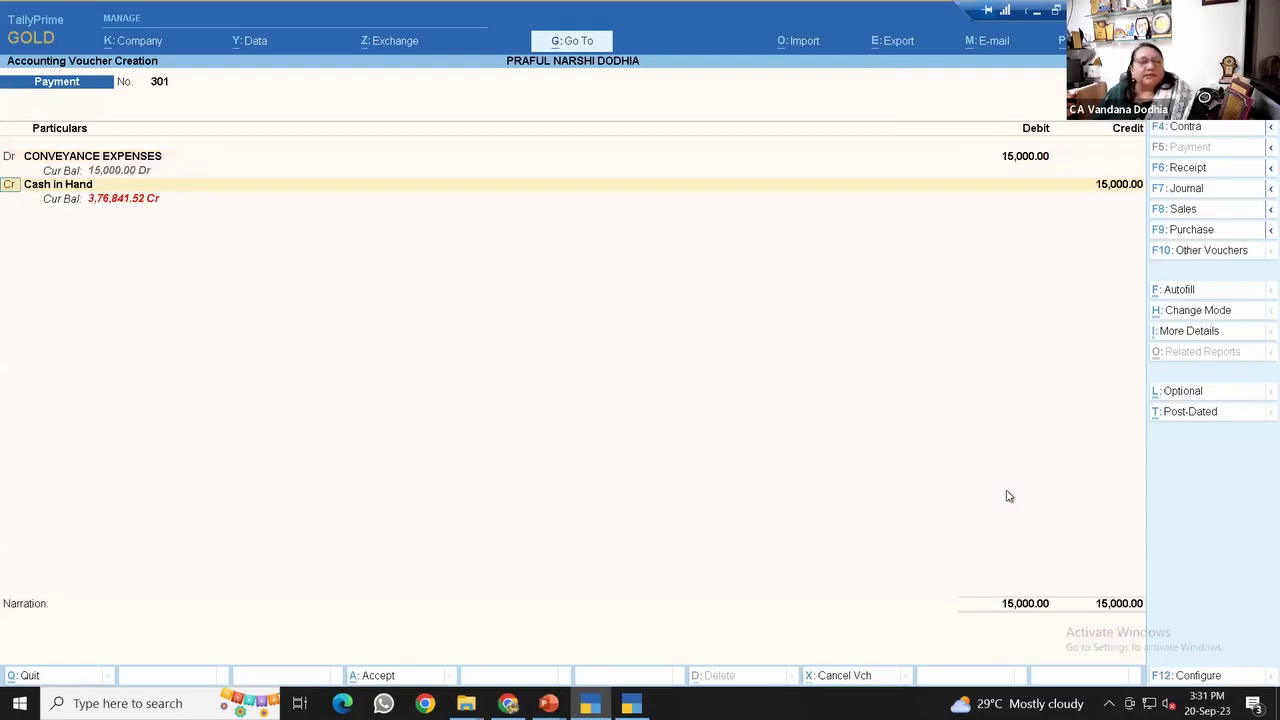
# Credit Cash in Hand with 15,000, accept the payment voucher and return to the Gateway of Tally.
pyautogui.press('Return')
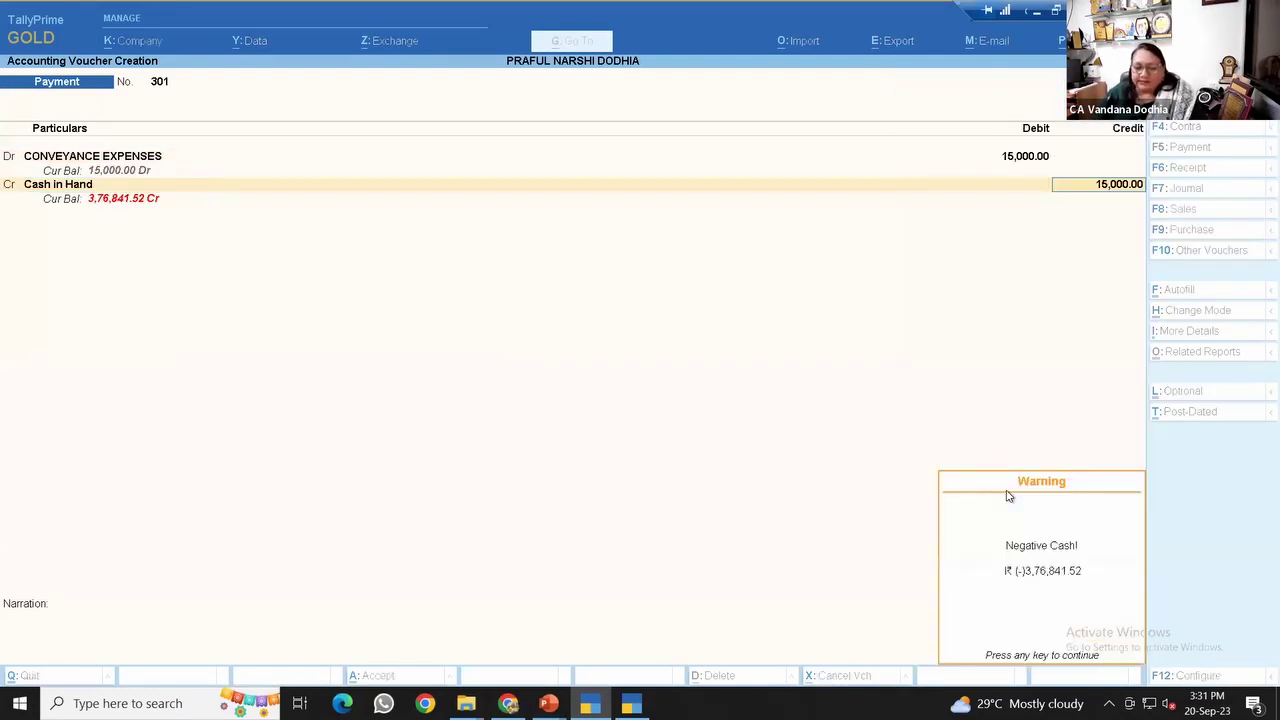
pyautogui.press('Return')
pyautogui.press('Return')
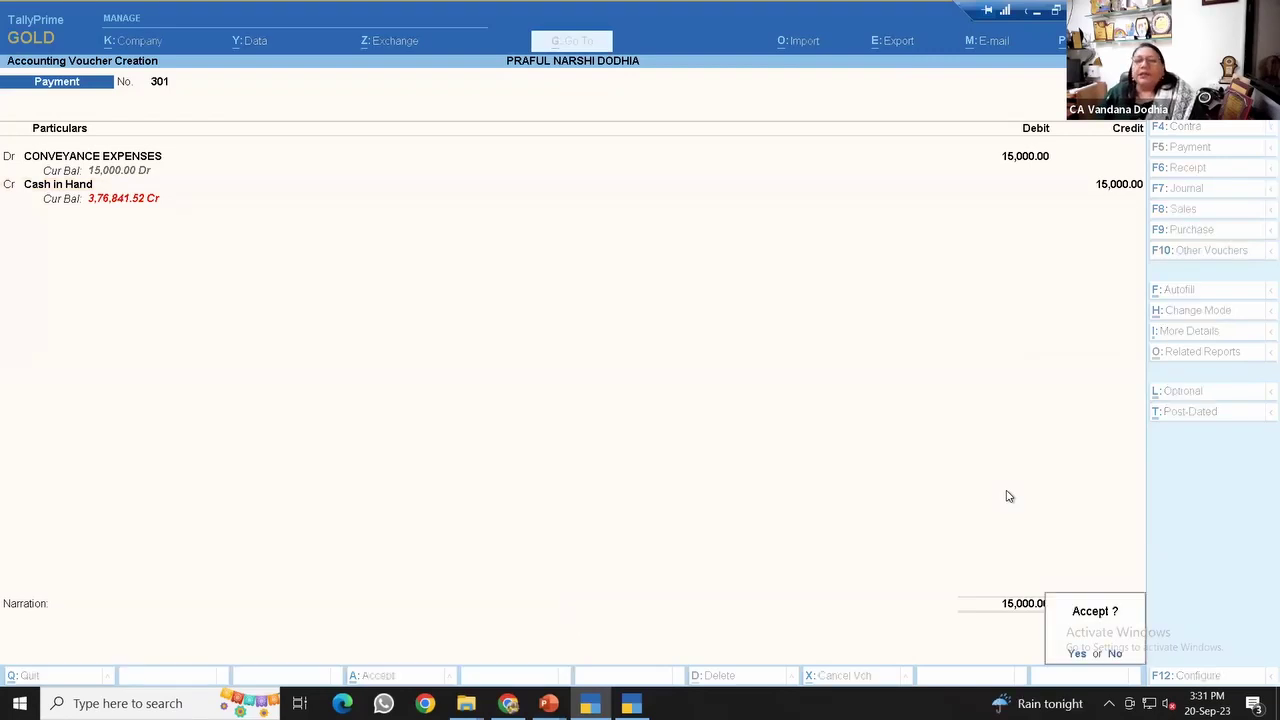
pyautogui.press('Return')
pyautogui.press('Escape')
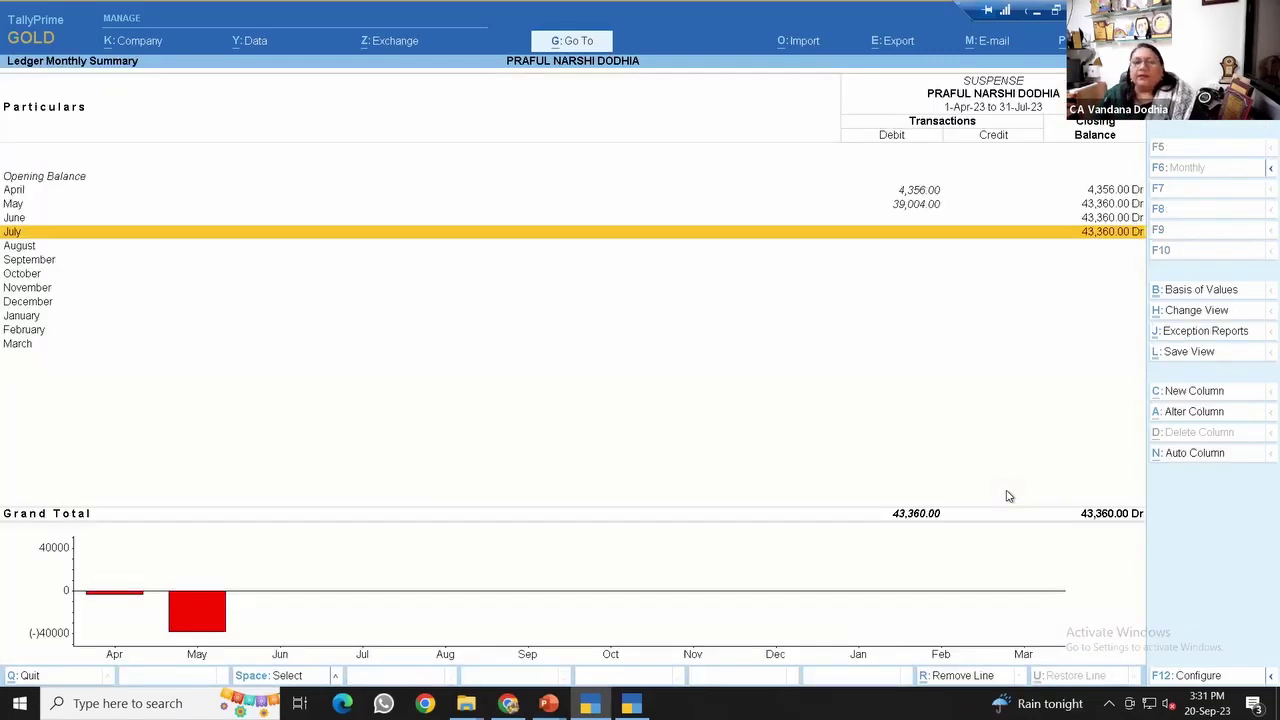
pyautogui.press('Escape')
pyautogui.press('Escape')
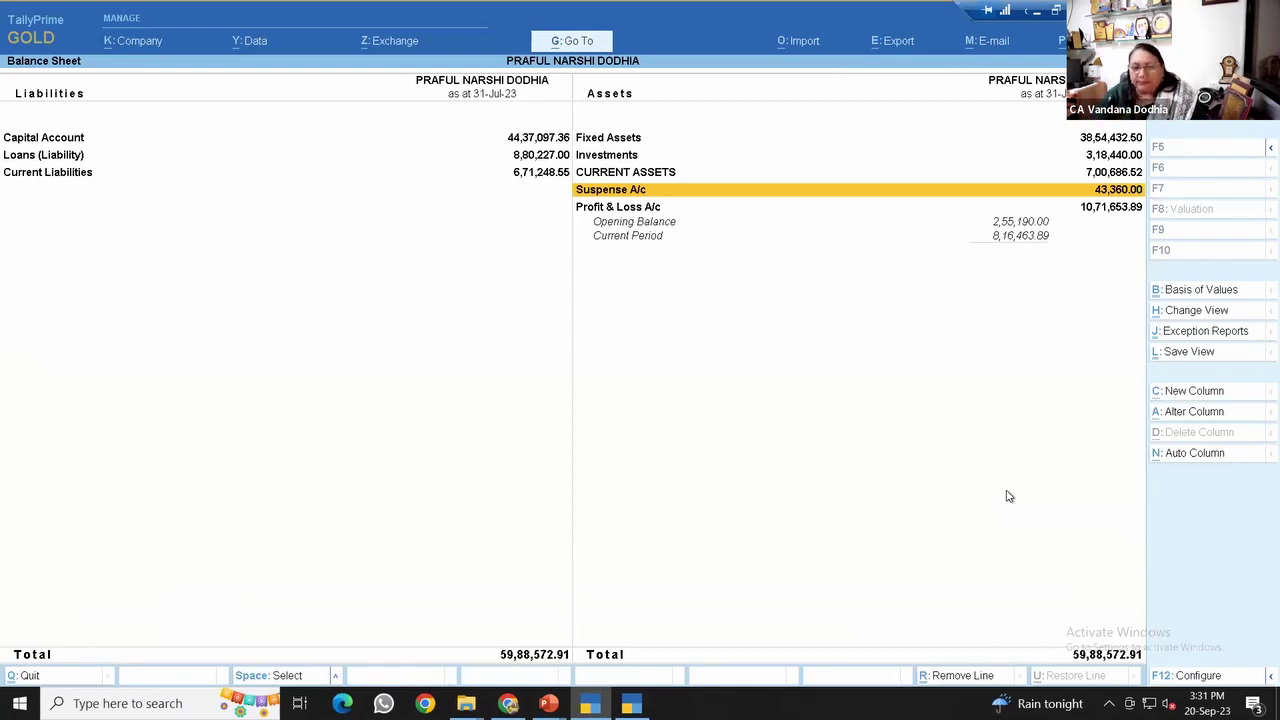
pyautogui.press('Escape')
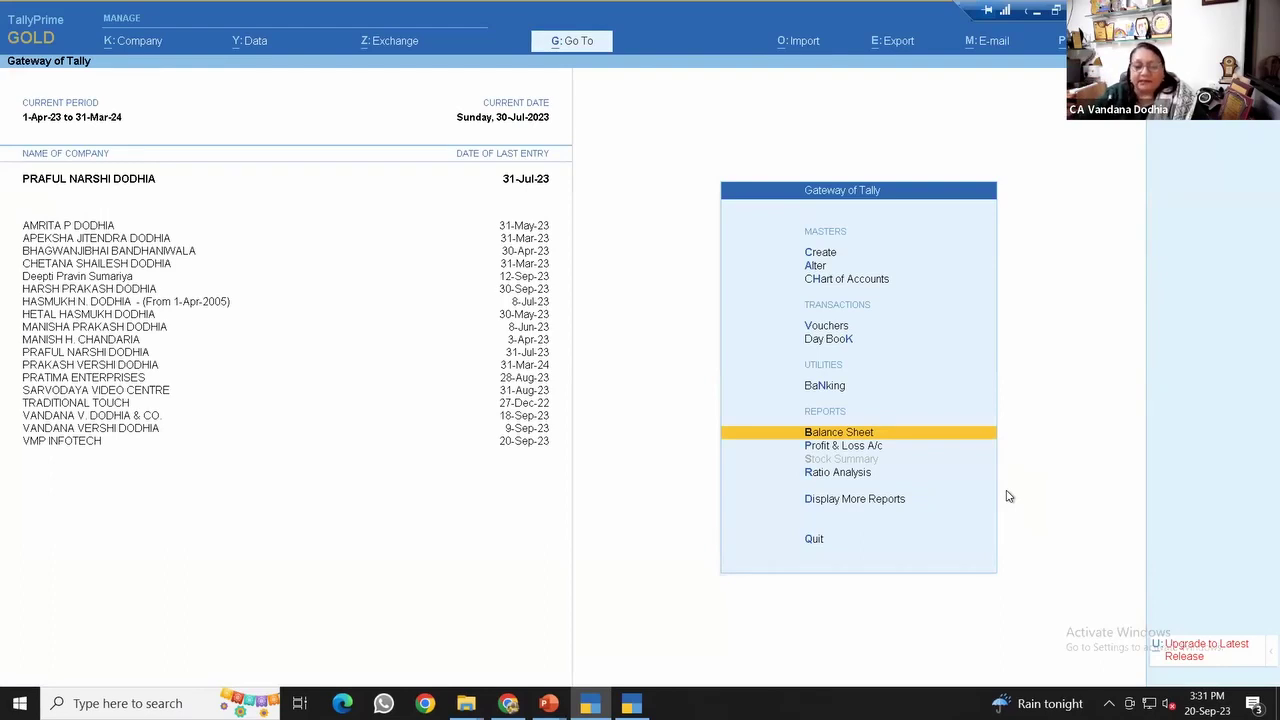
# Look through the GST Reports, Account Books and Statements of Accounts groups among the additional reports.
pyautogui.press('d')
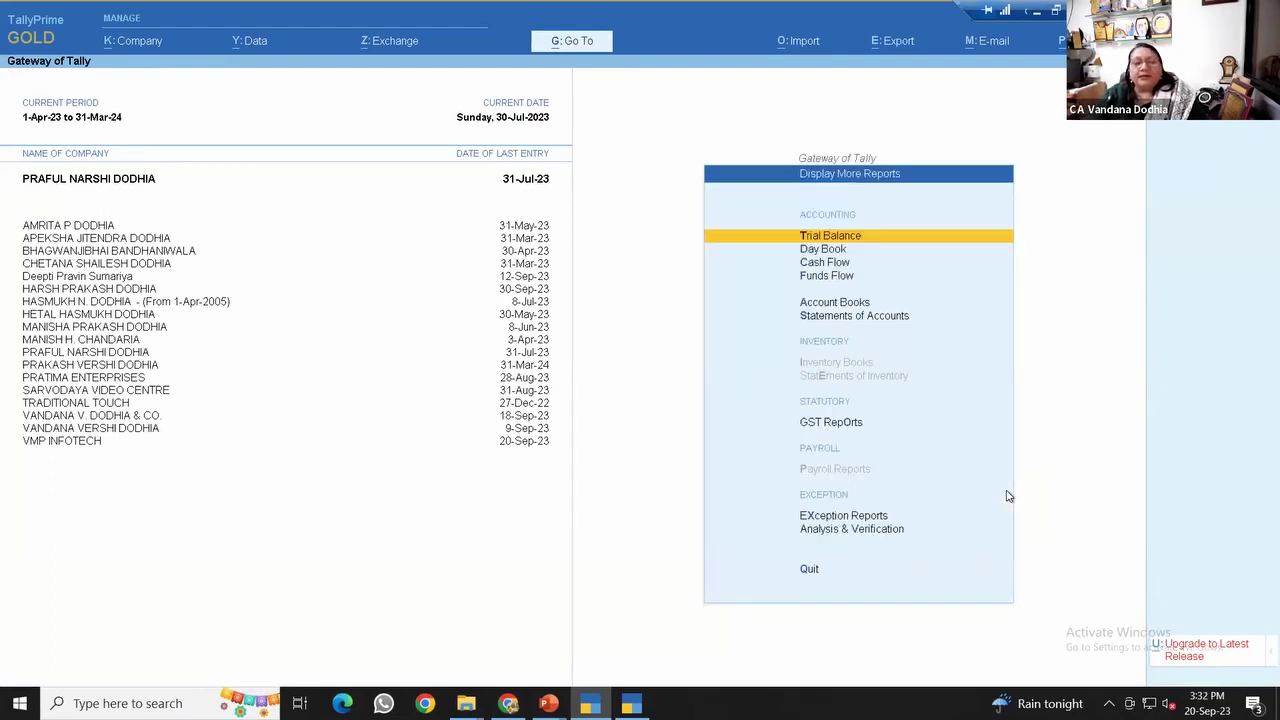
pyautogui.press('o')
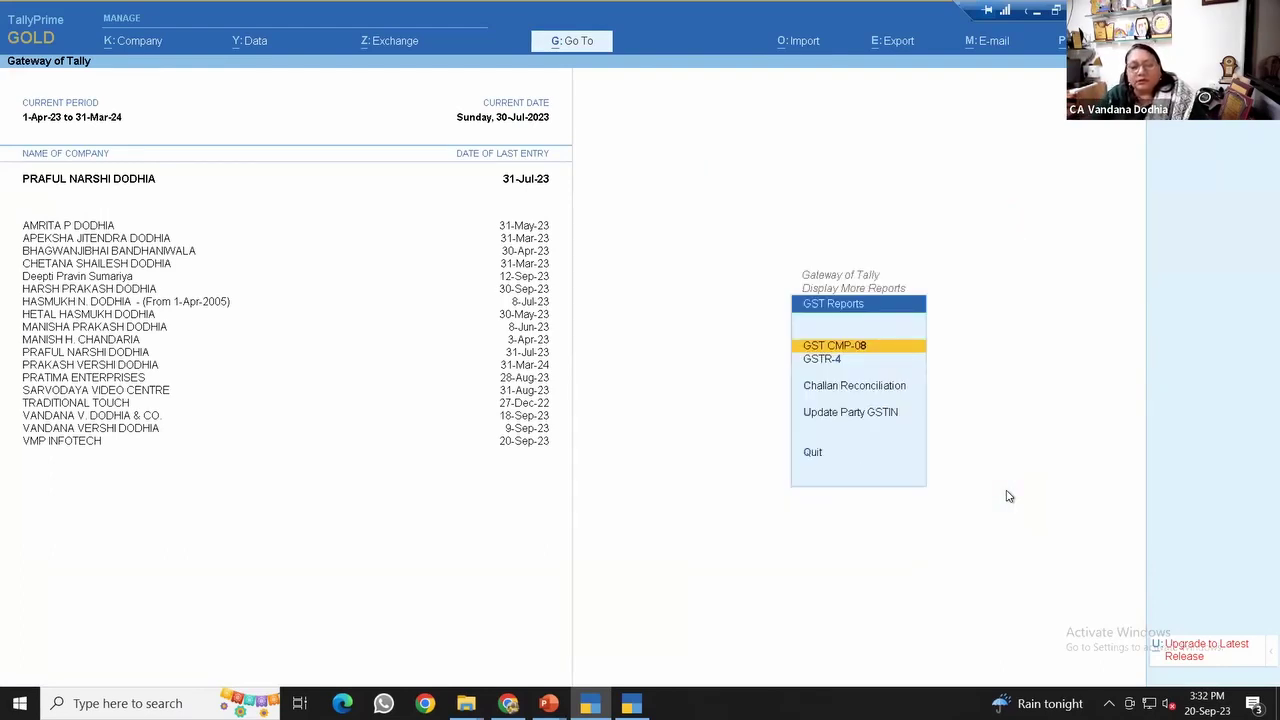
pyautogui.press('Escape')
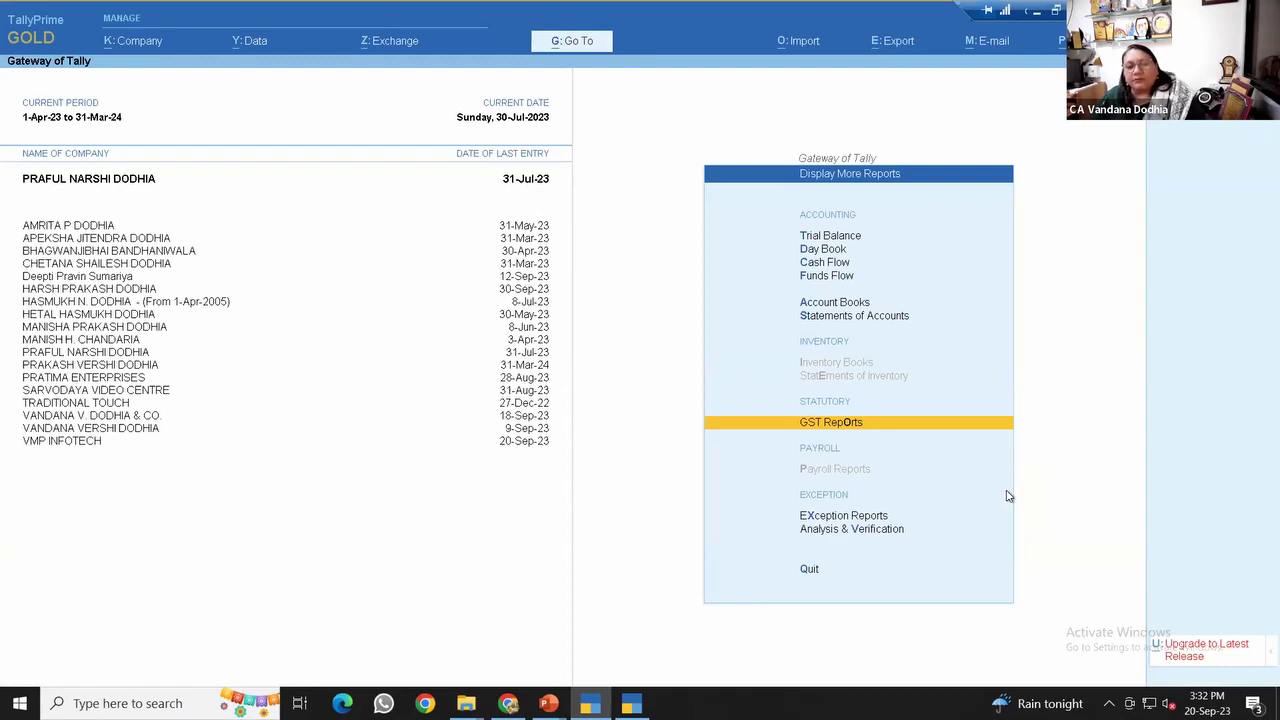
pyautogui.press('a')
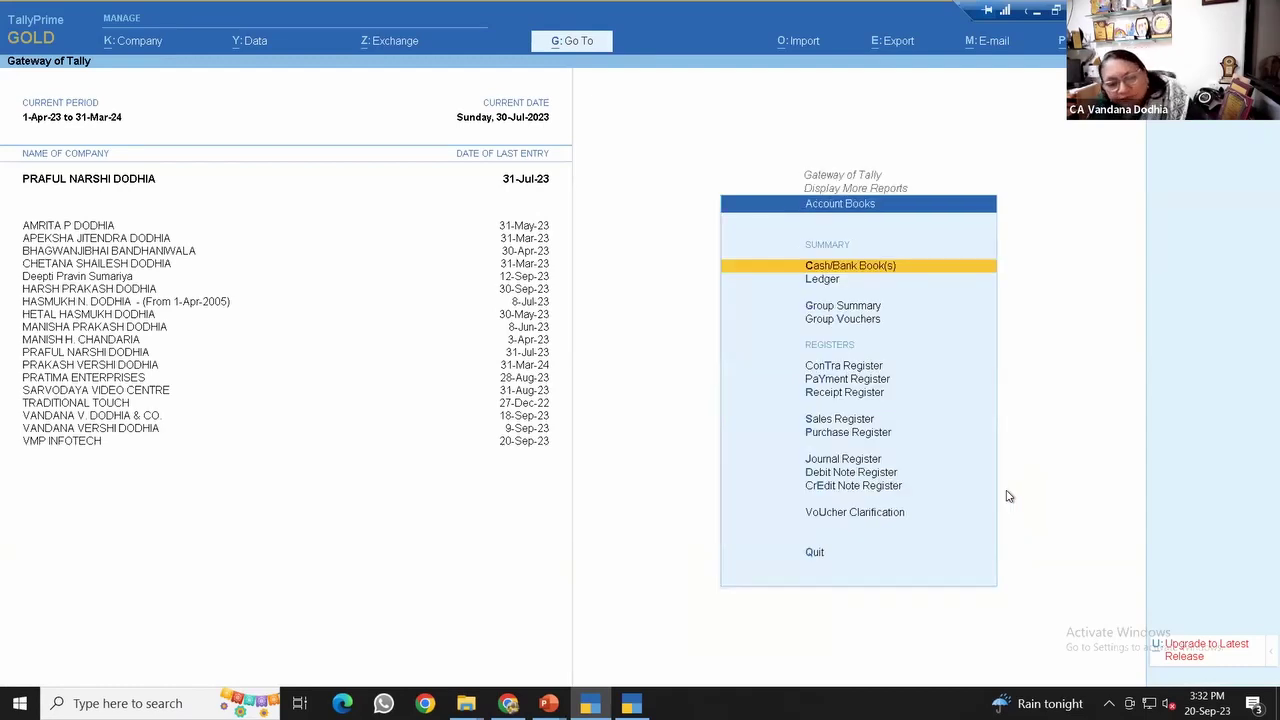
pyautogui.press('Escape')
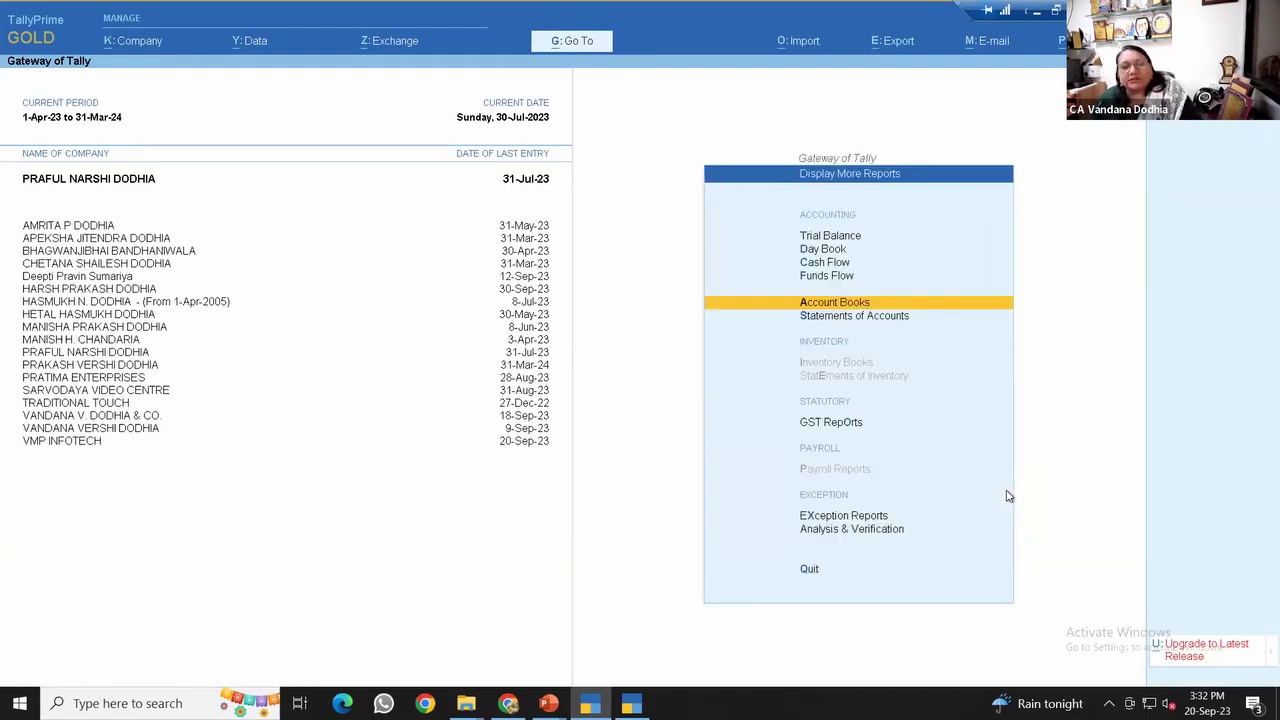
pyautogui.press('s')
pyautogui.press('Down')
pyautogui.press('Down')
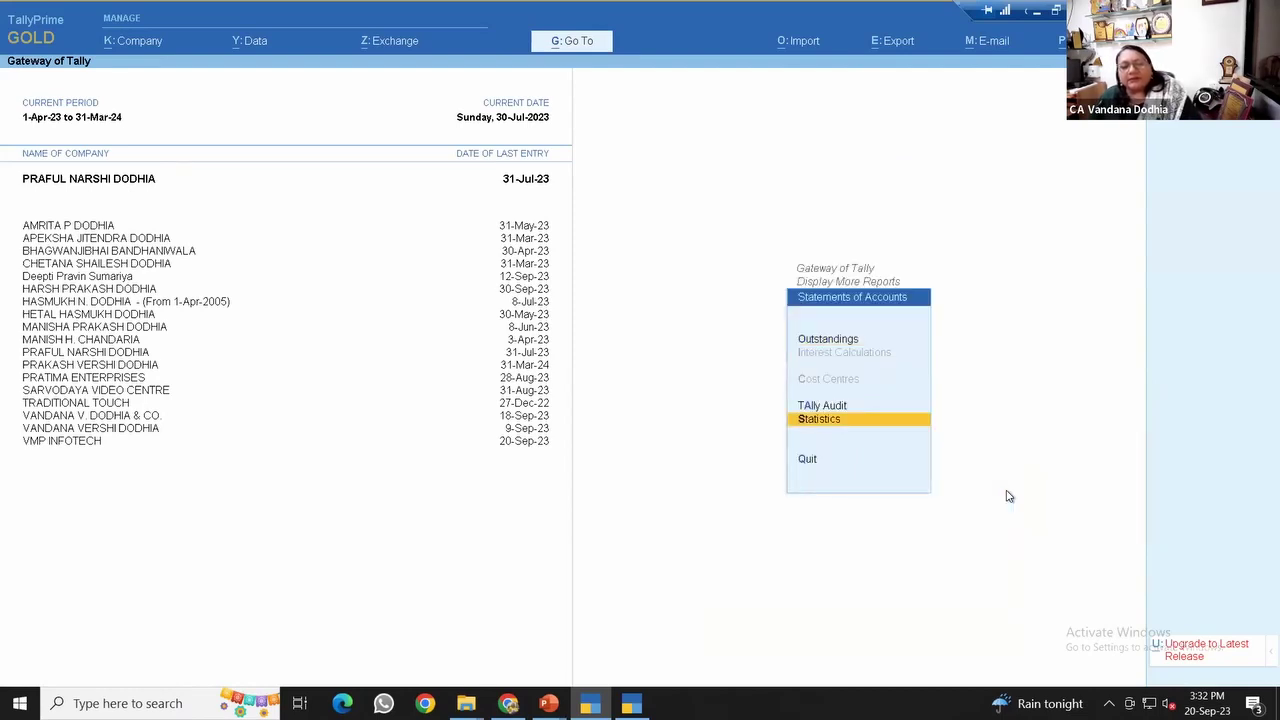
pyautogui.press('a')
pyautogui.press('Escape')
pyautogui.press('Escape')
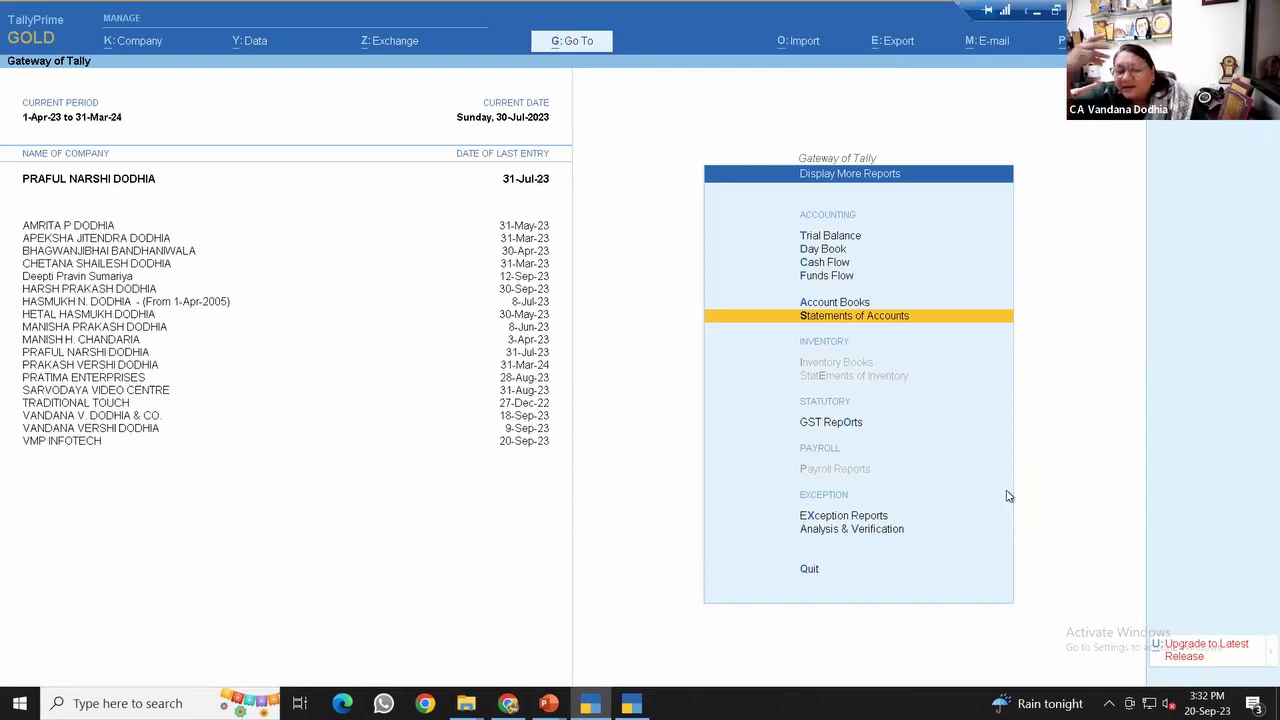
# Search the Go To report list for "Mark" and open the Marked Vouchers report.
pyautogui.hotkey('alt', 'g')
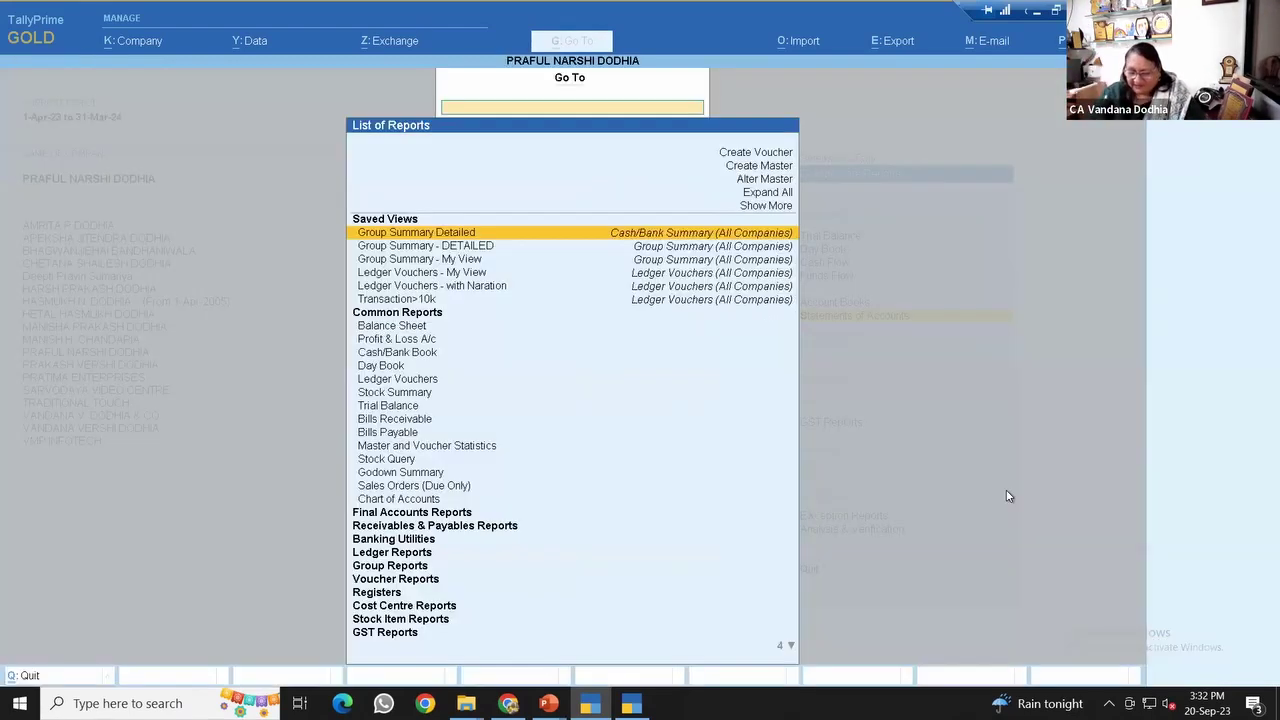
pyautogui.write('Mark')
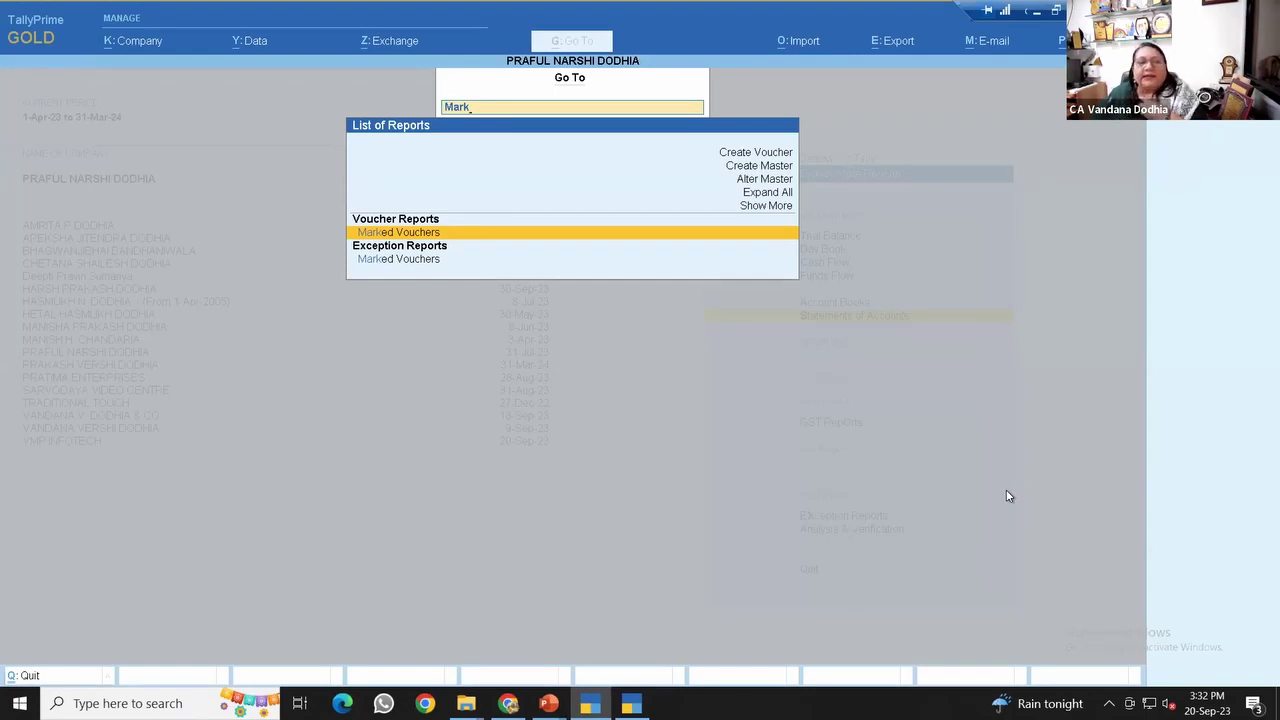
pyautogui.press('Return')
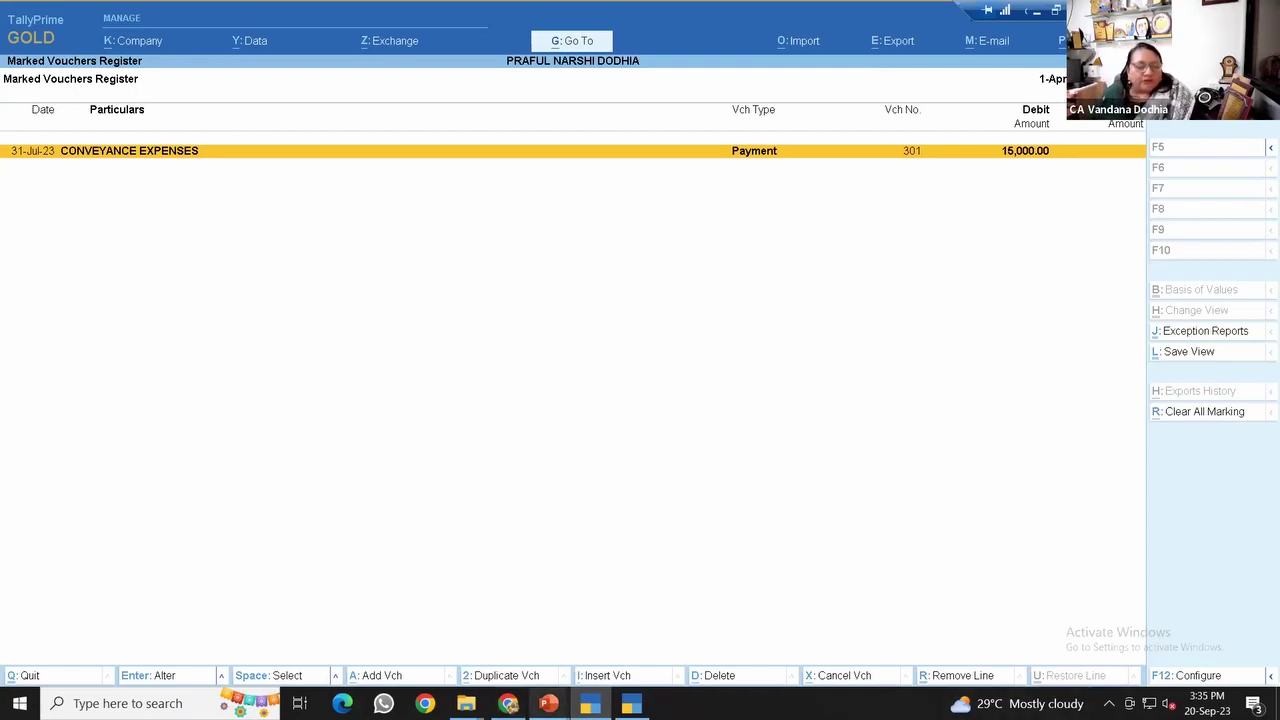
# Switch to the PowerPoint slide show and reveal the Scenario using Reversing Journal bullet on the Session Objectives slide.
pyautogui.click(548, 703)
pyautogui.click(478, 580)
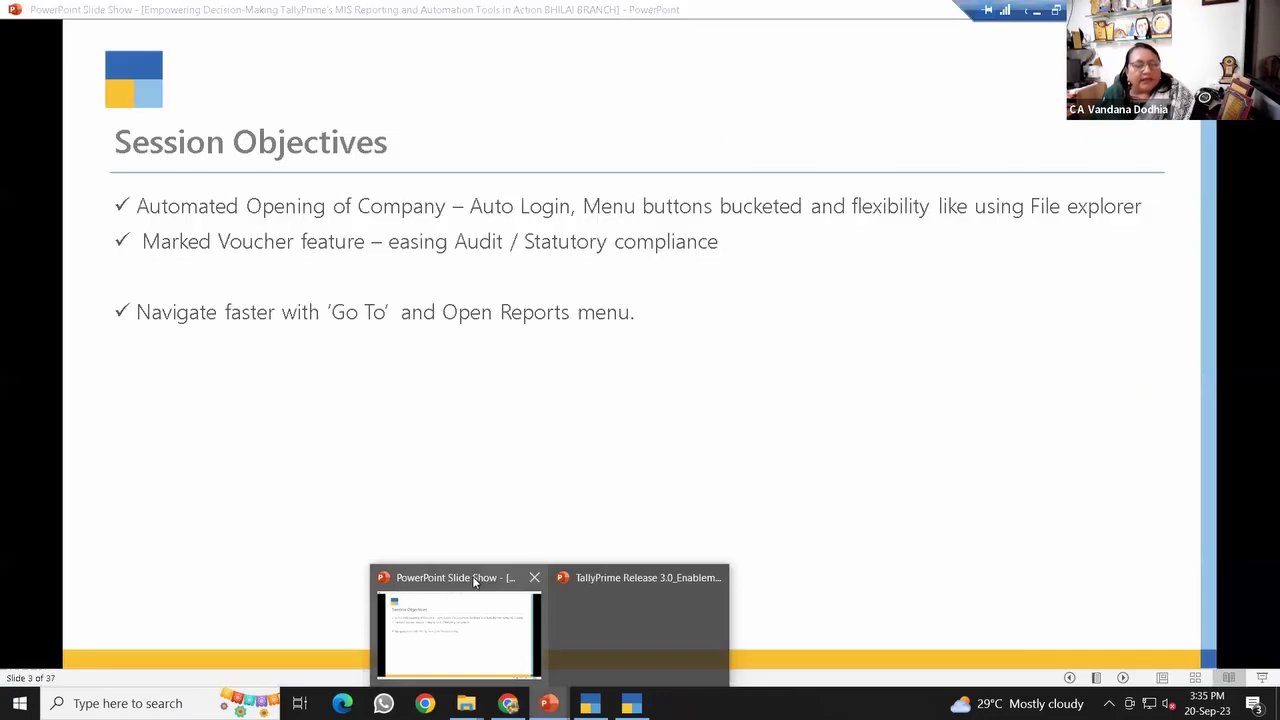
pyautogui.click(305, 348)
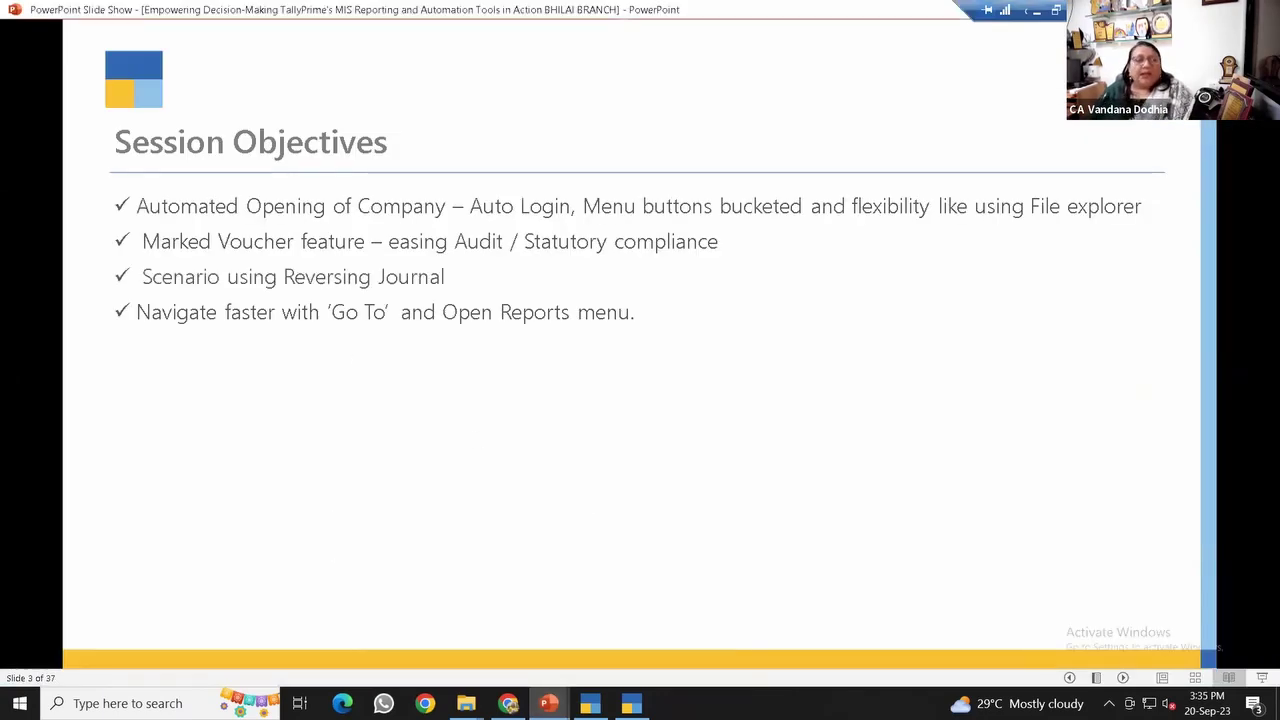